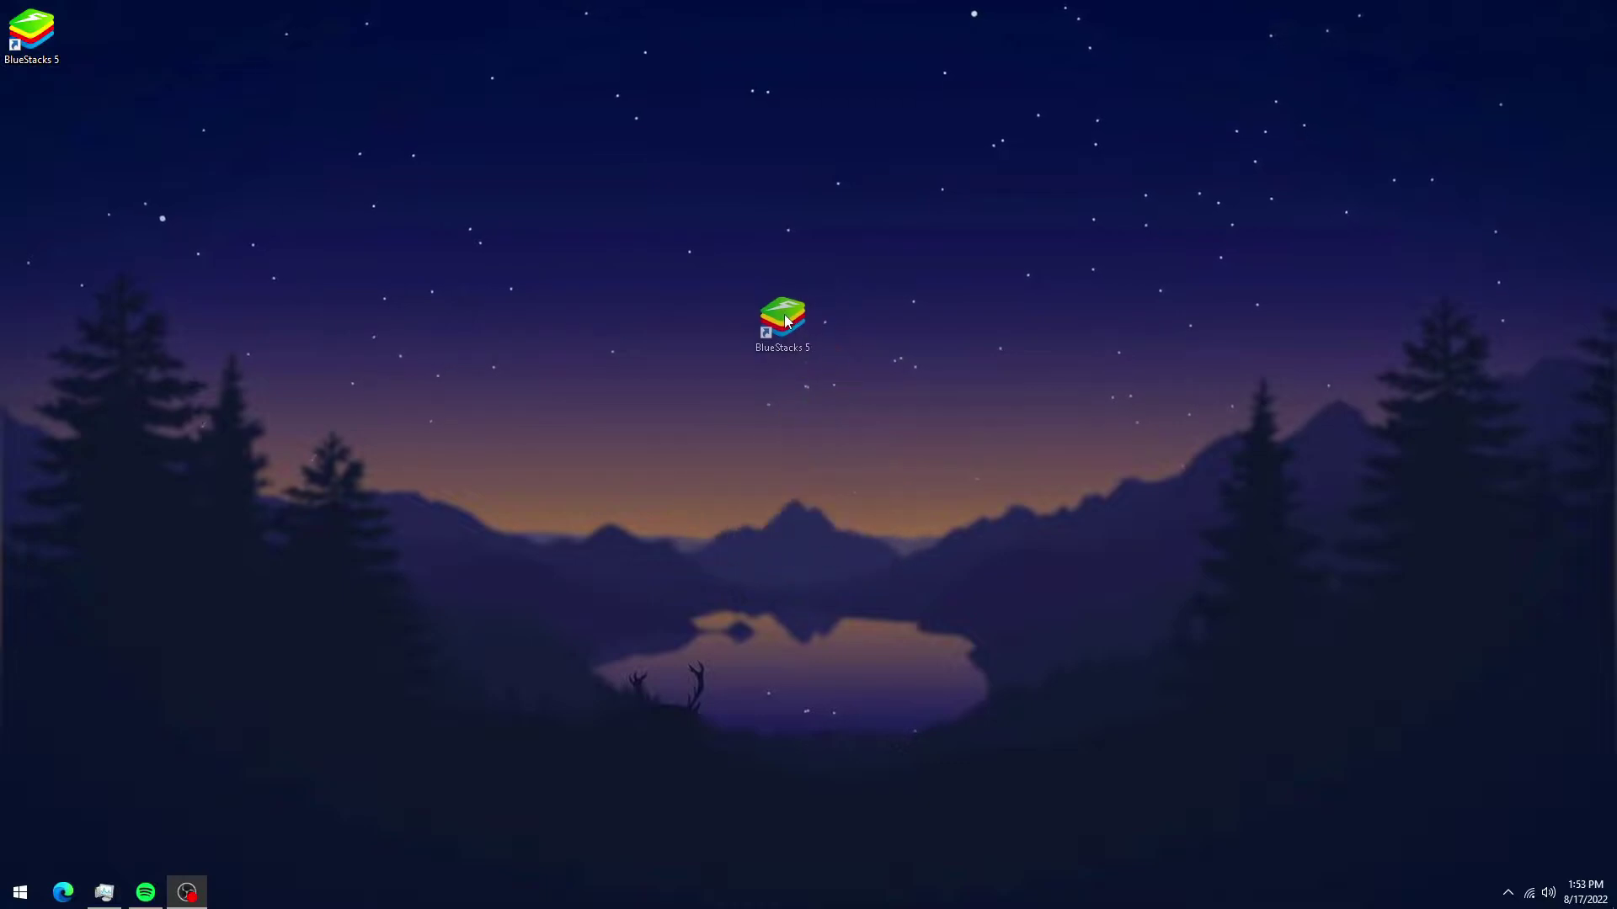
Open the file location of the BlueStacks 5 desktop shortcut and locate the HD-Player application.
right_click(801, 288)
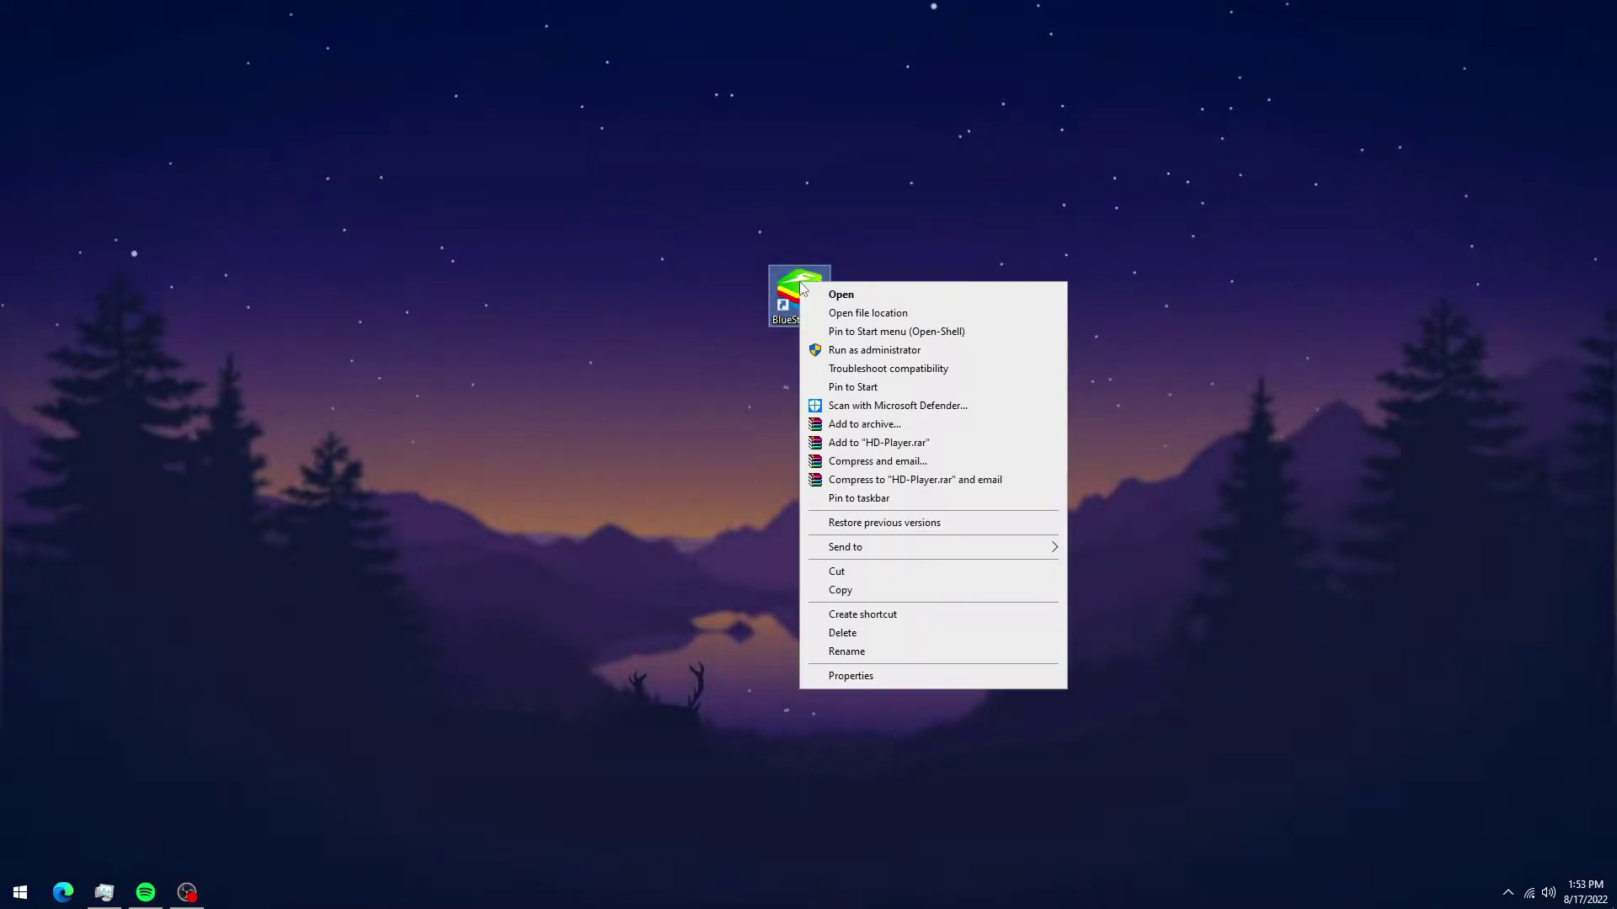
left_click(870, 313)
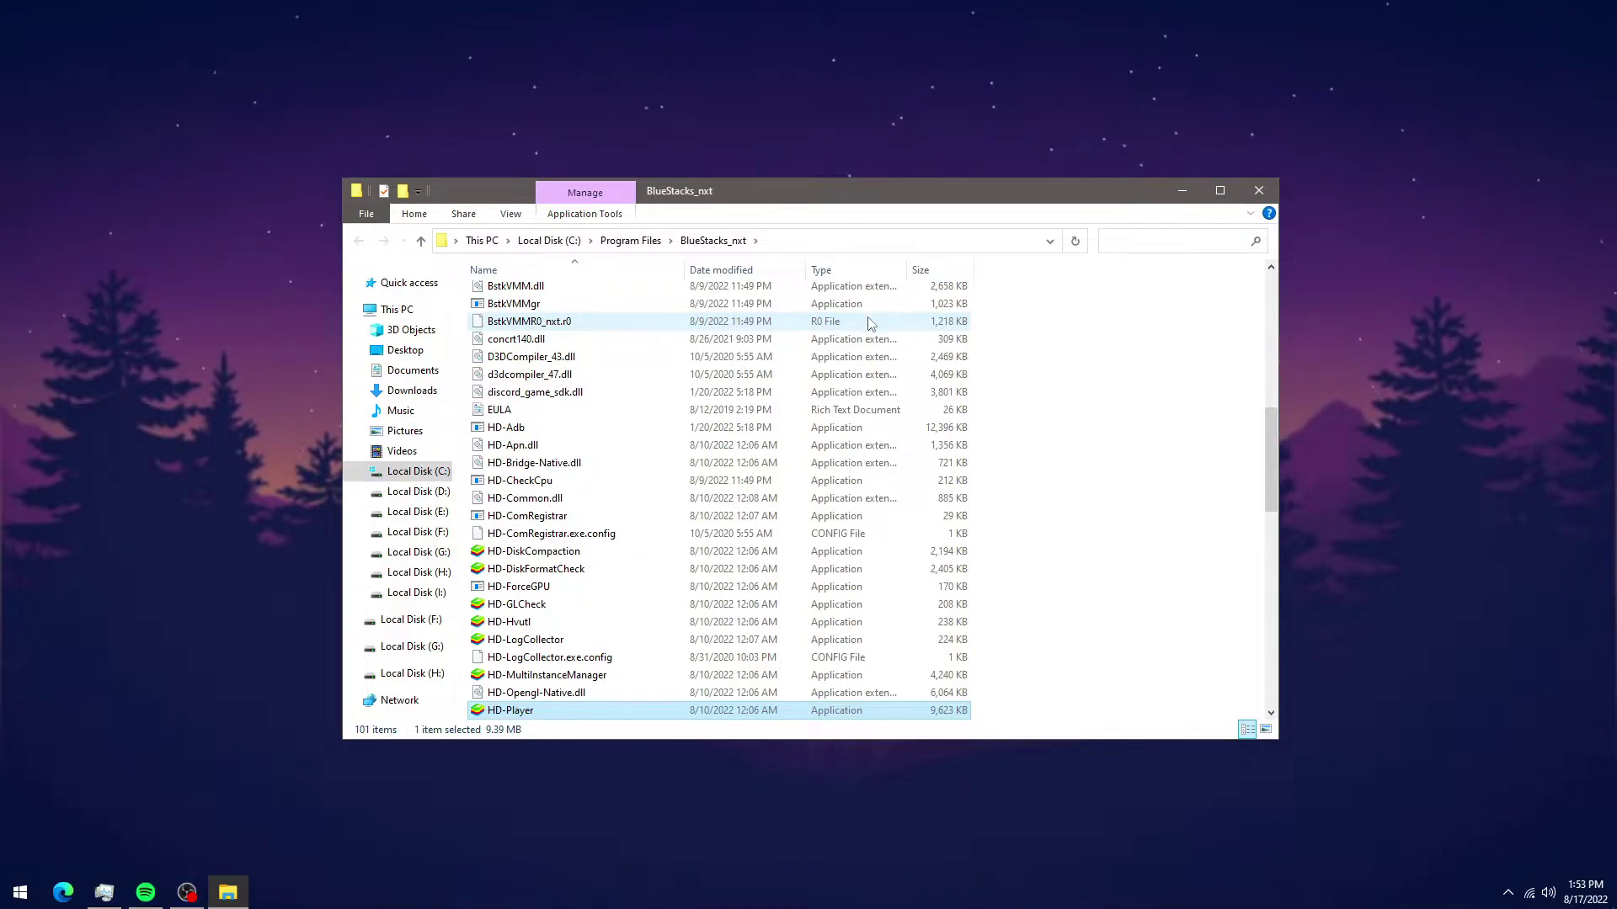
scroll(859, 333, "down", 6)
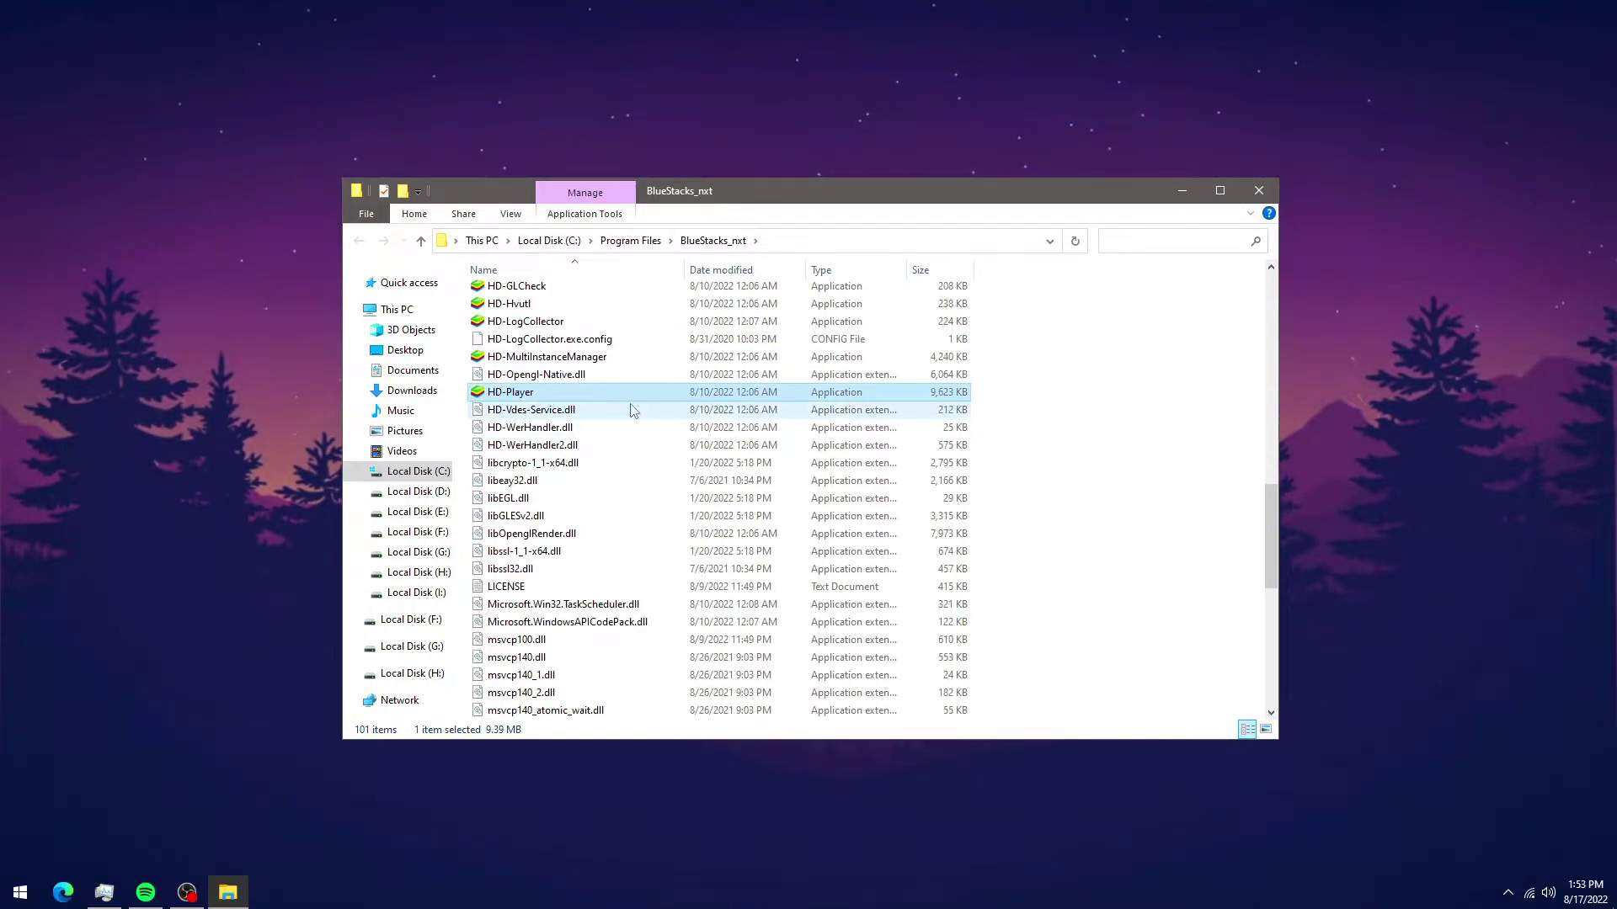
scroll(537, 398, "down", 1)
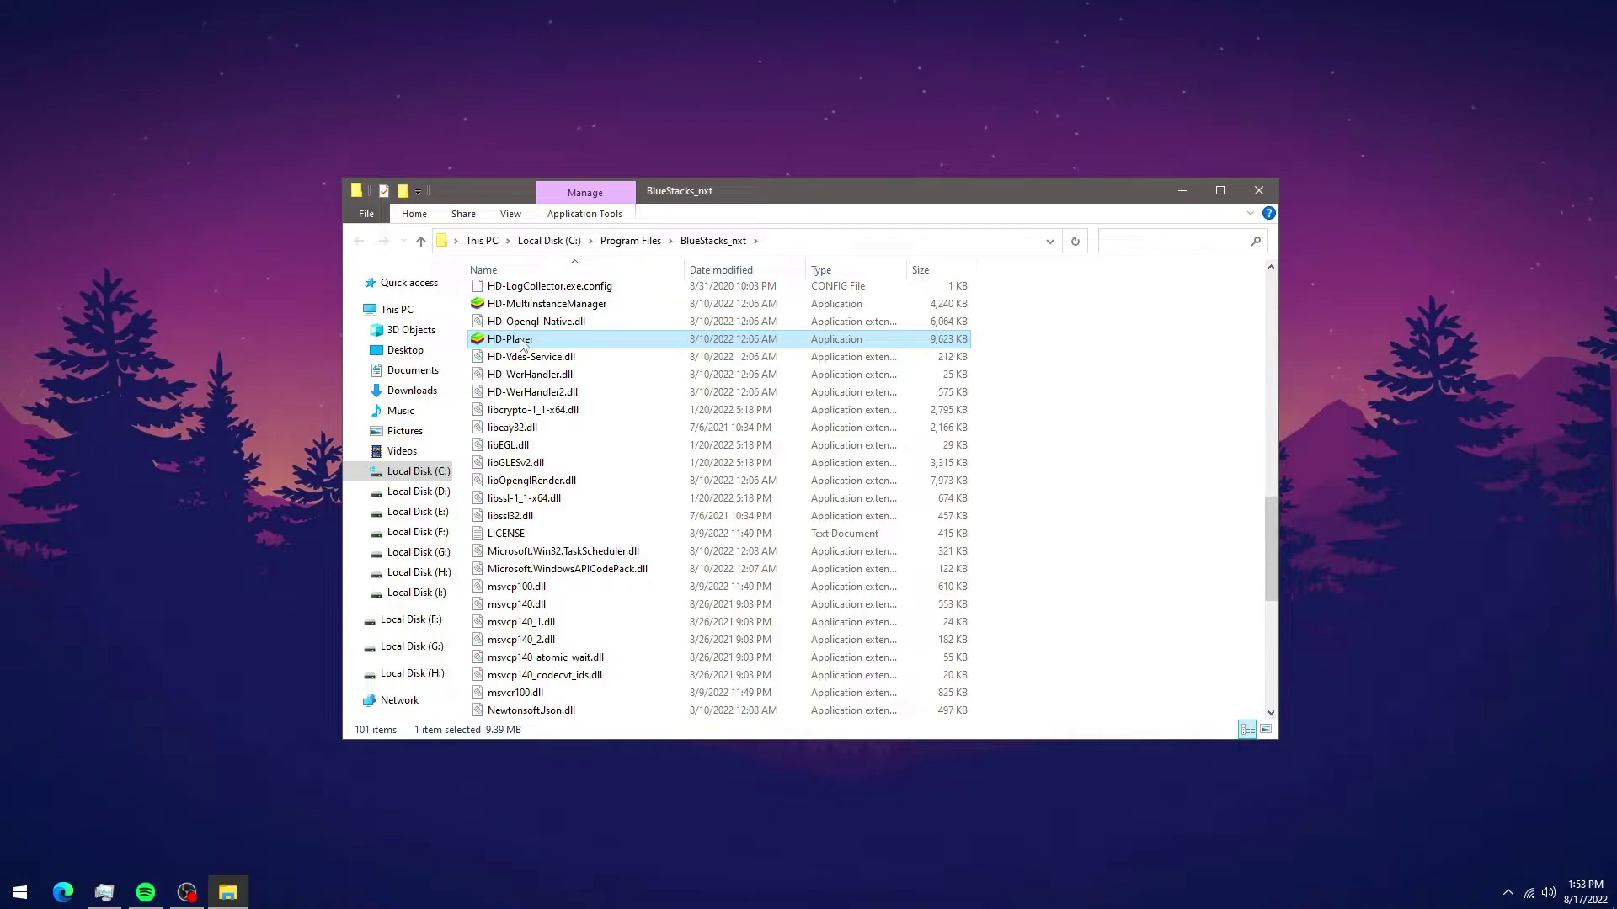
Open HD-Player's compatibility properties and toggle the option that disables fullscreen optimizations.
right_click(529, 341)
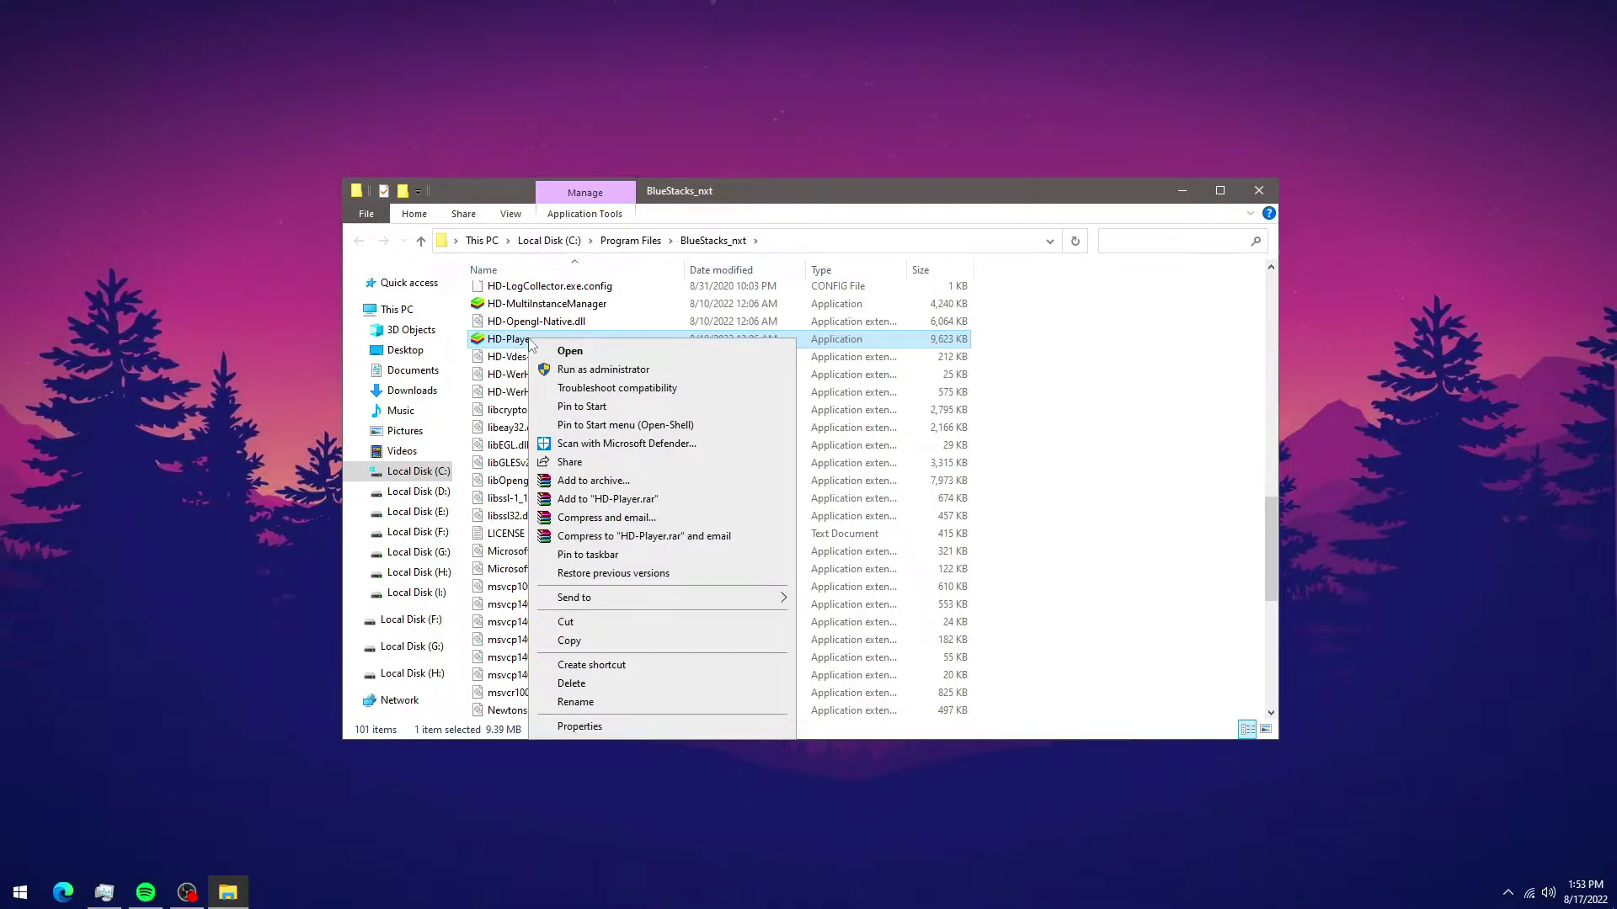
left_click(605, 727)
left_click_drag(699, 350, 774, 269)
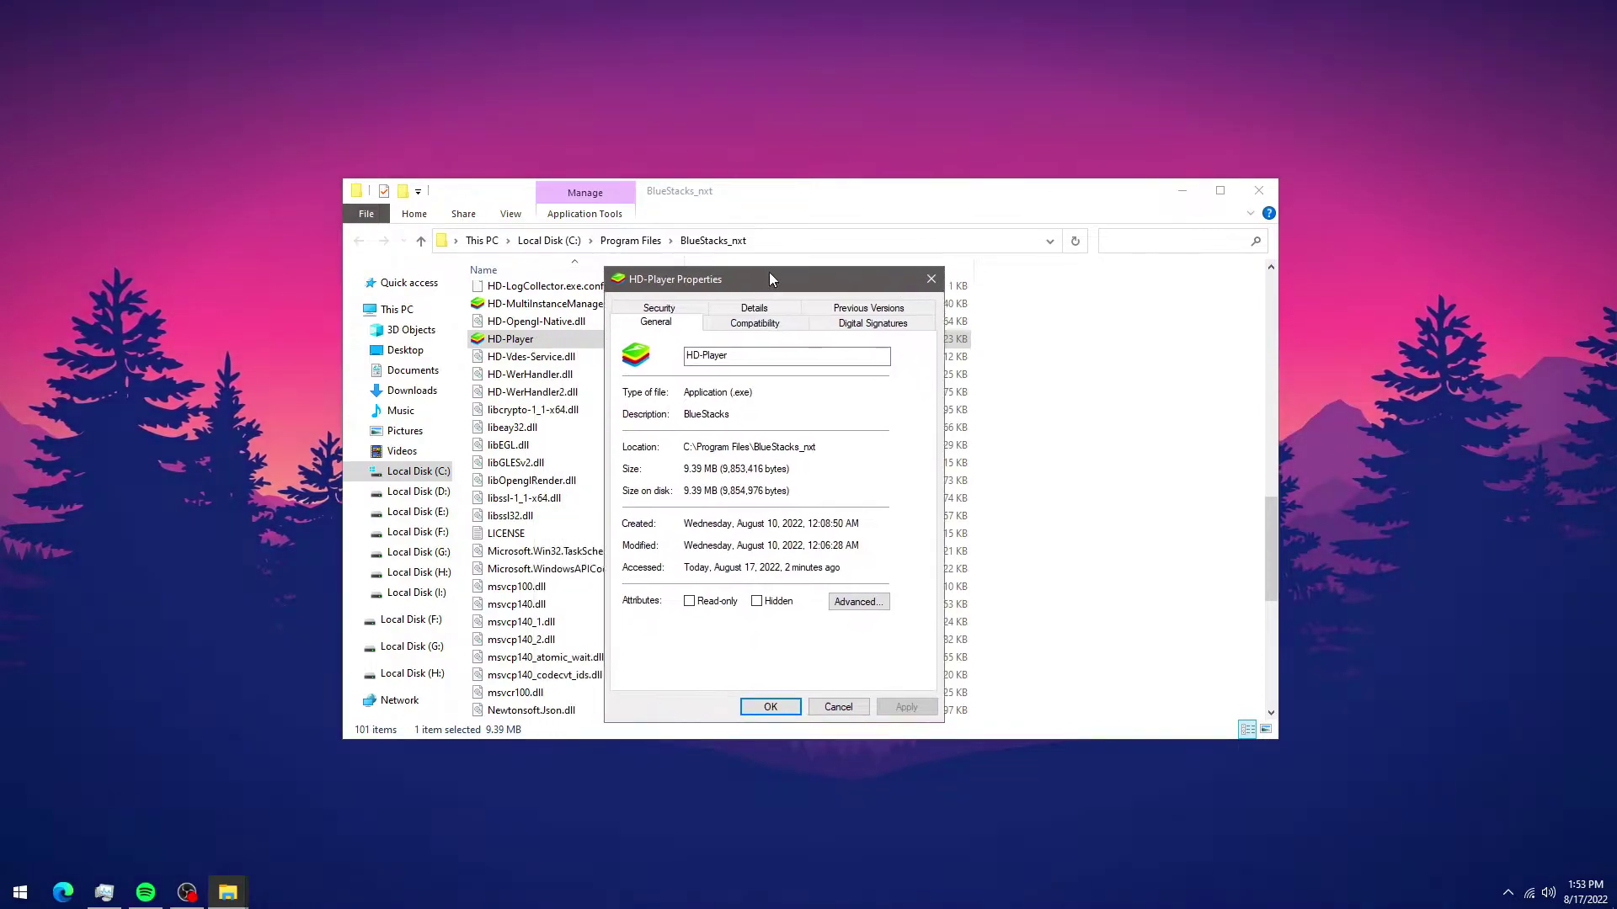
left_click(774, 314)
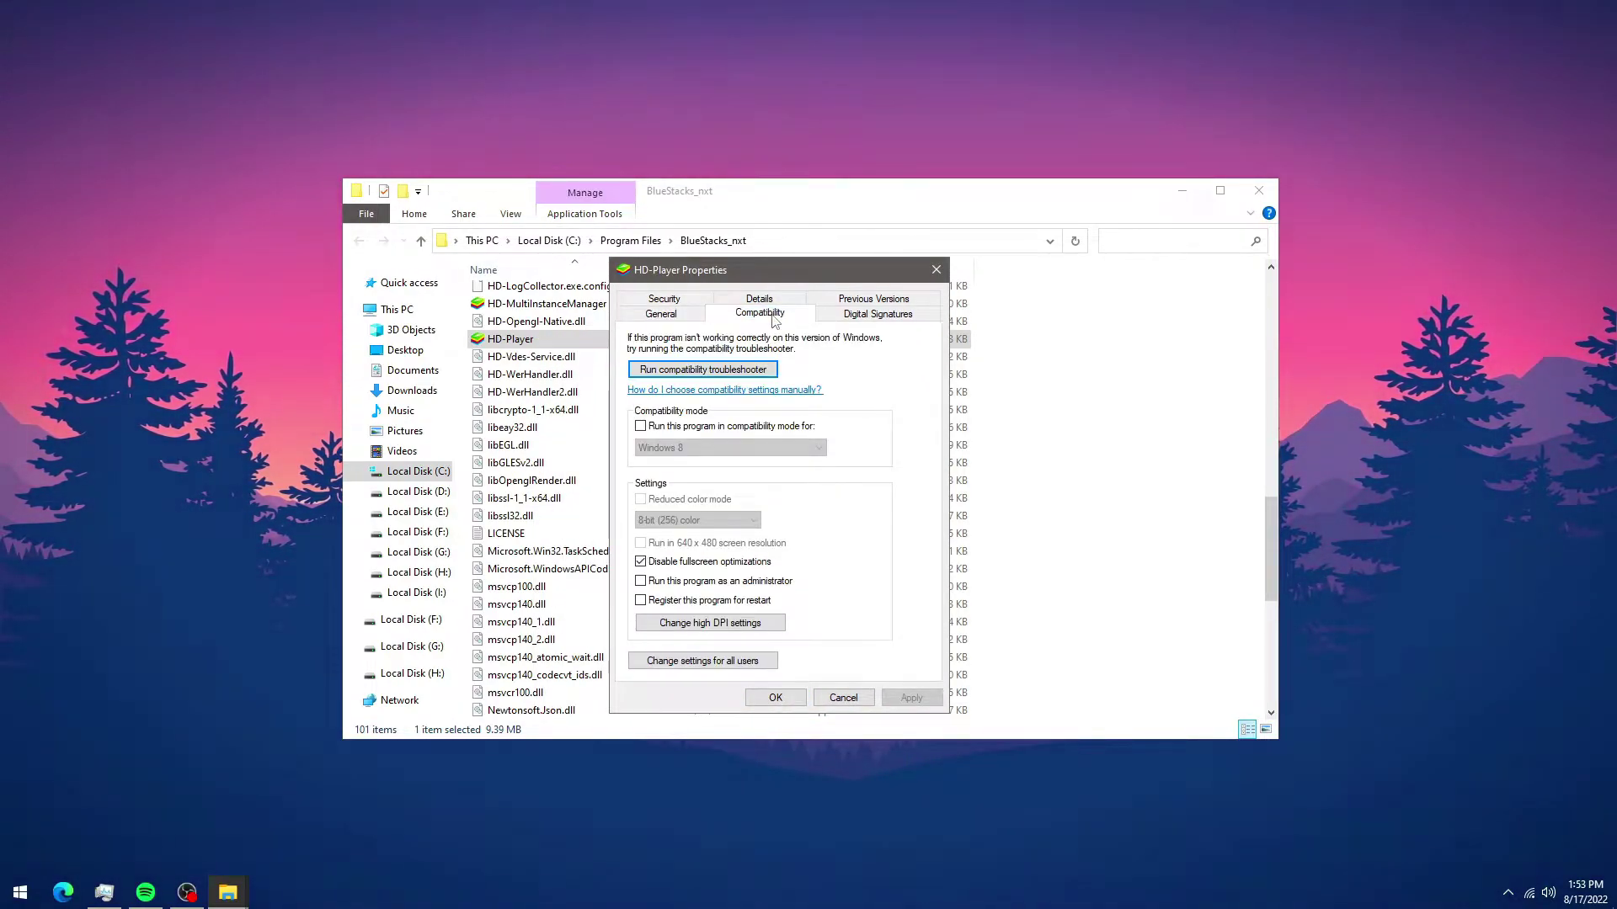
left_click(707, 566)
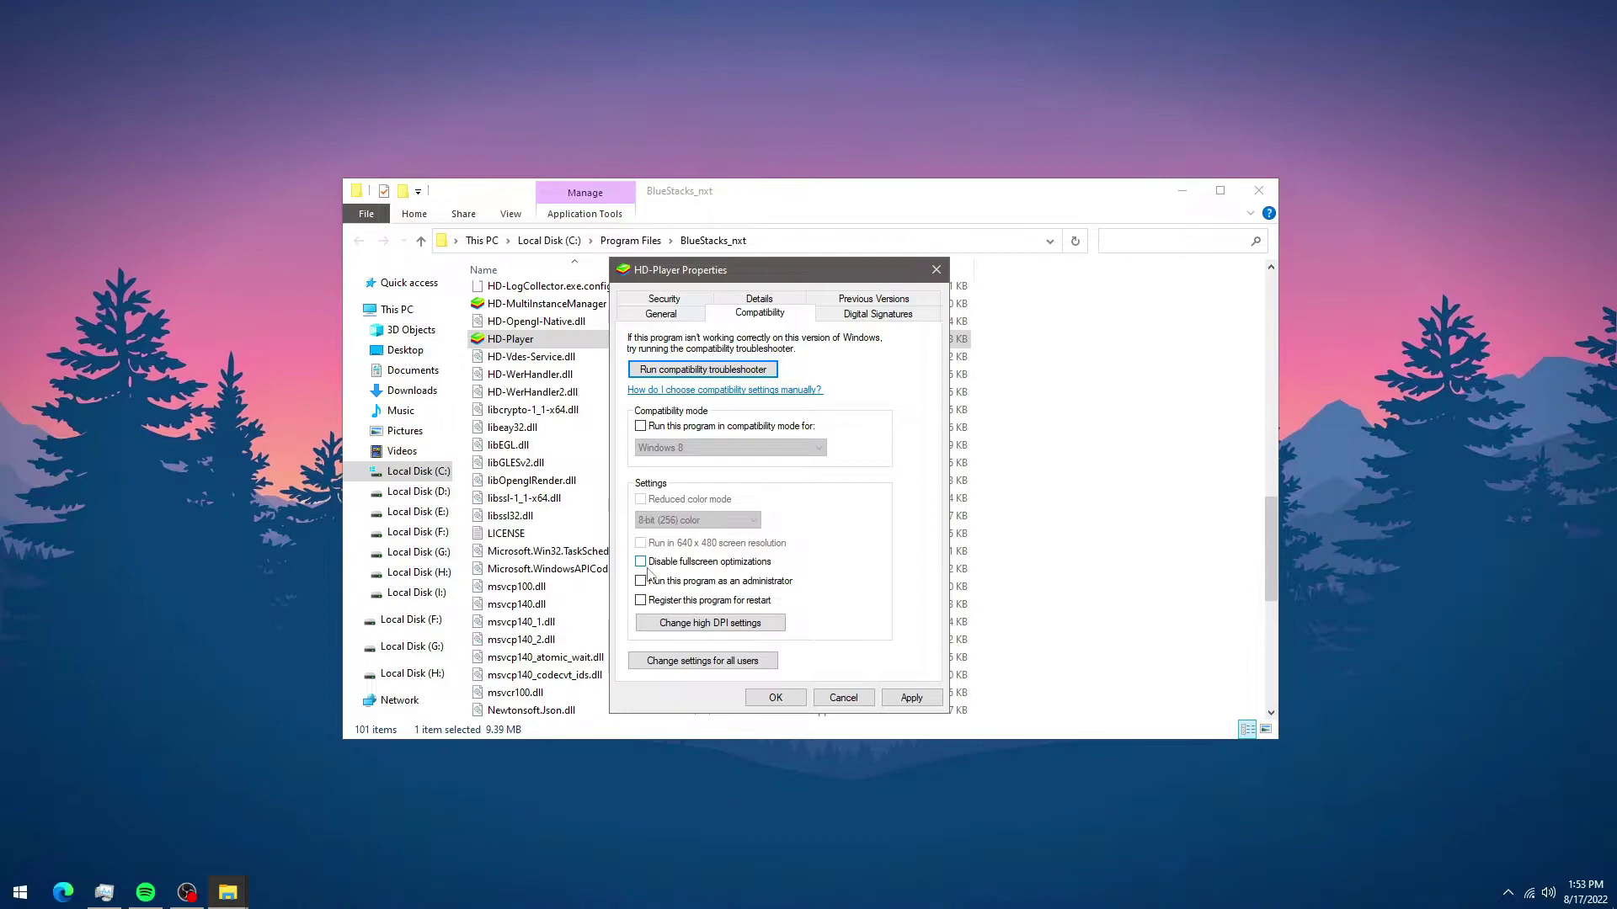
Override HD-Player's high DPI scaling behavior with scaling performed by Application, and apply the compatibility settings.
left_click(705, 623)
left_click(690, 596)
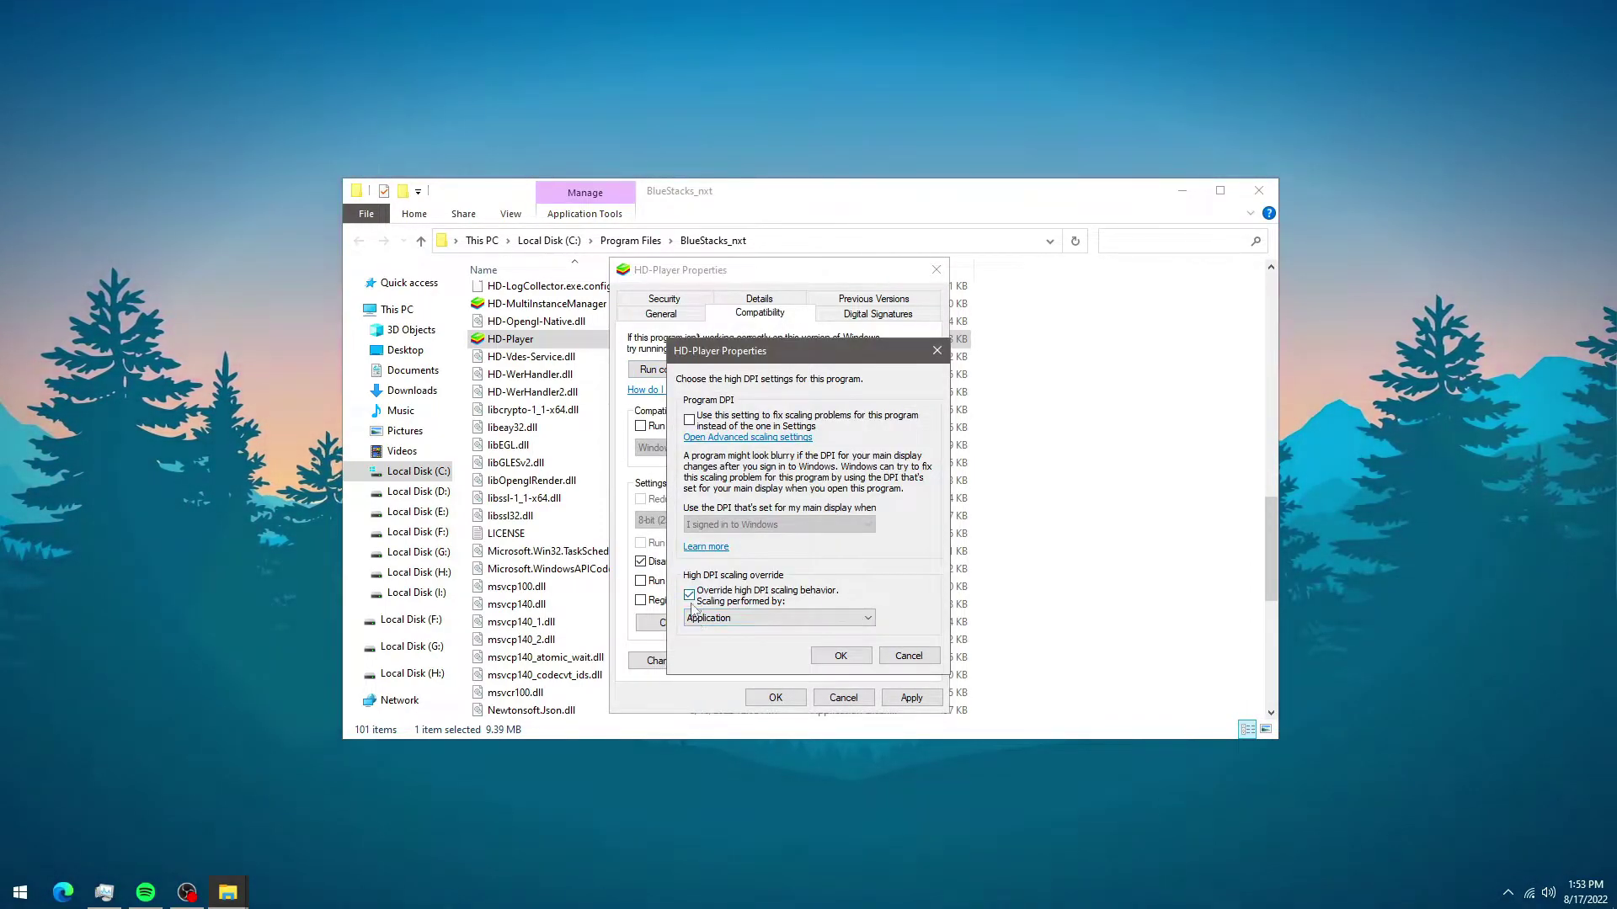
left_click(710, 600)
left_click(704, 600)
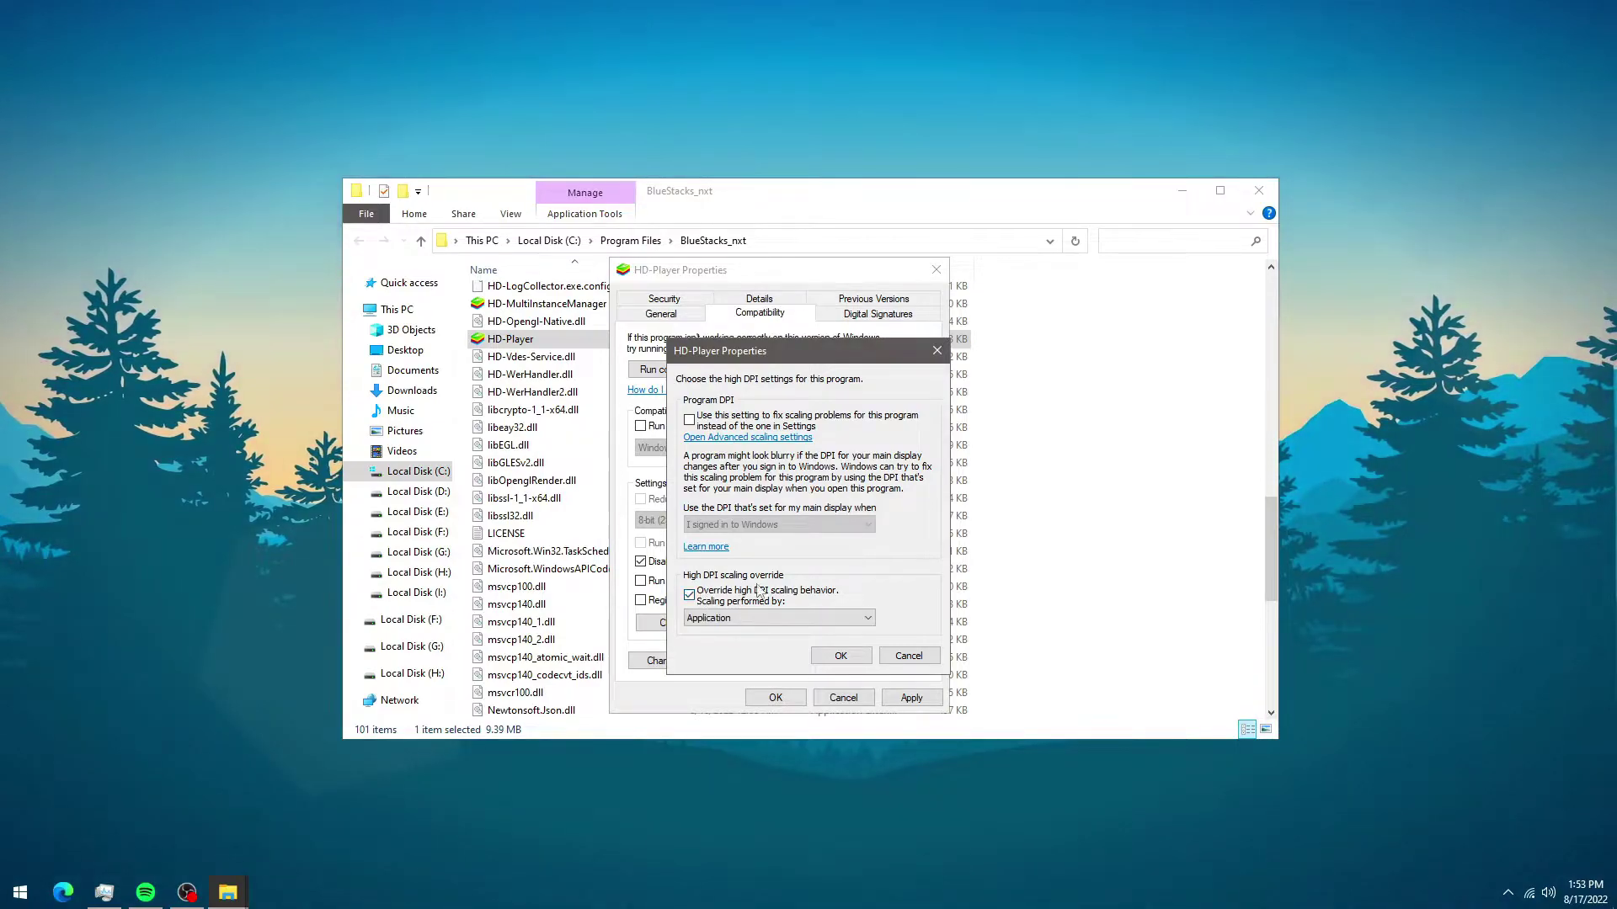
left_click(719, 621)
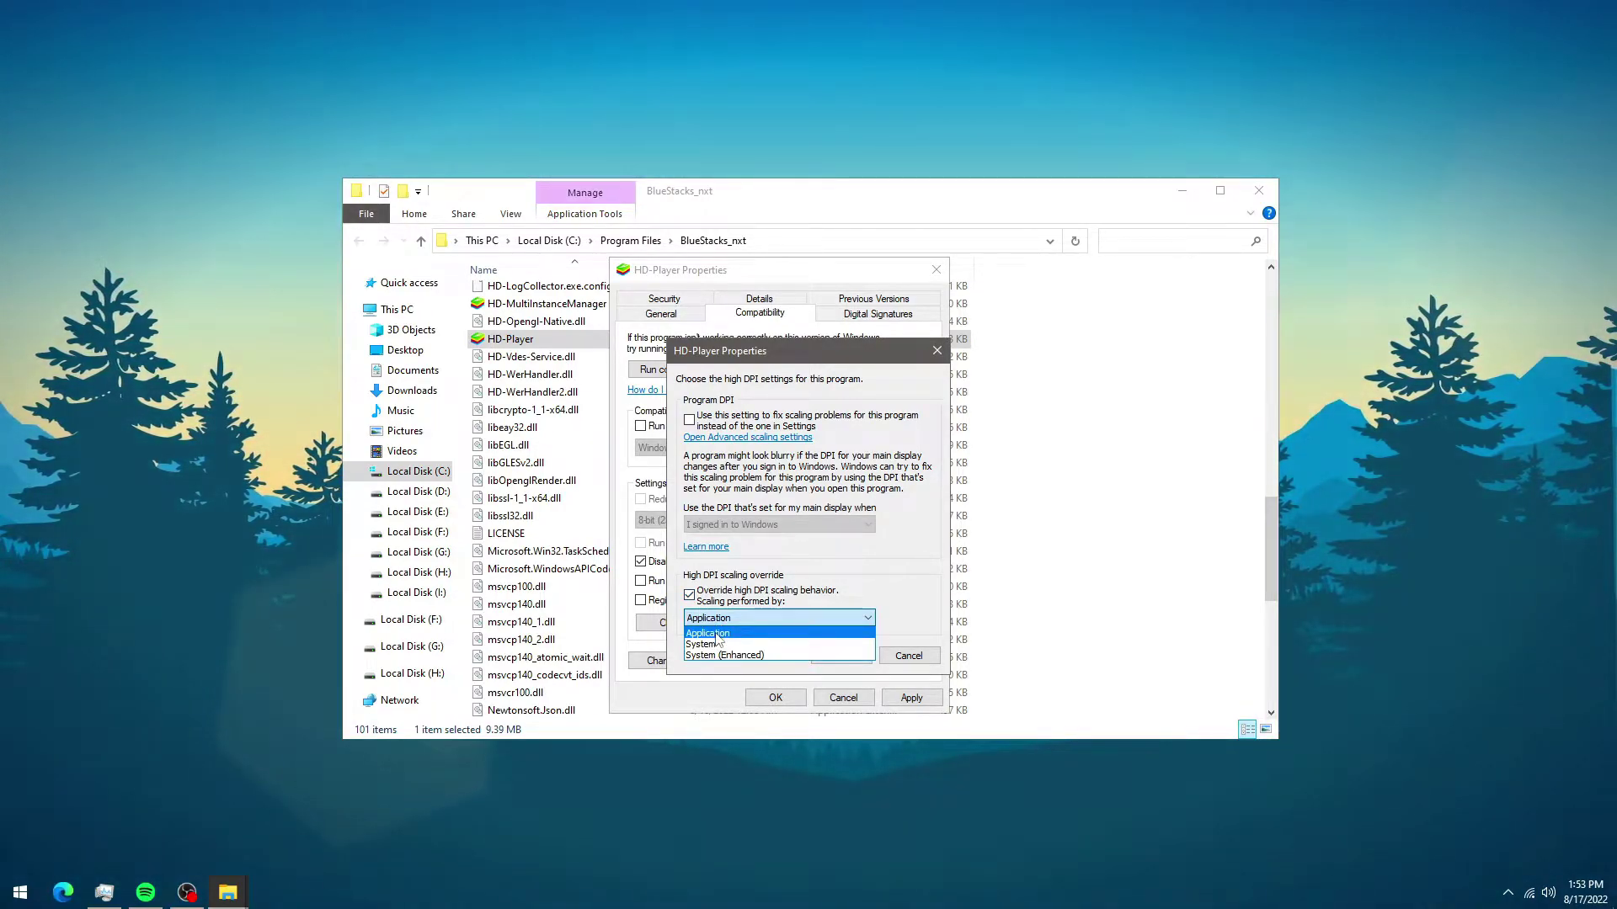
left_click(717, 636)
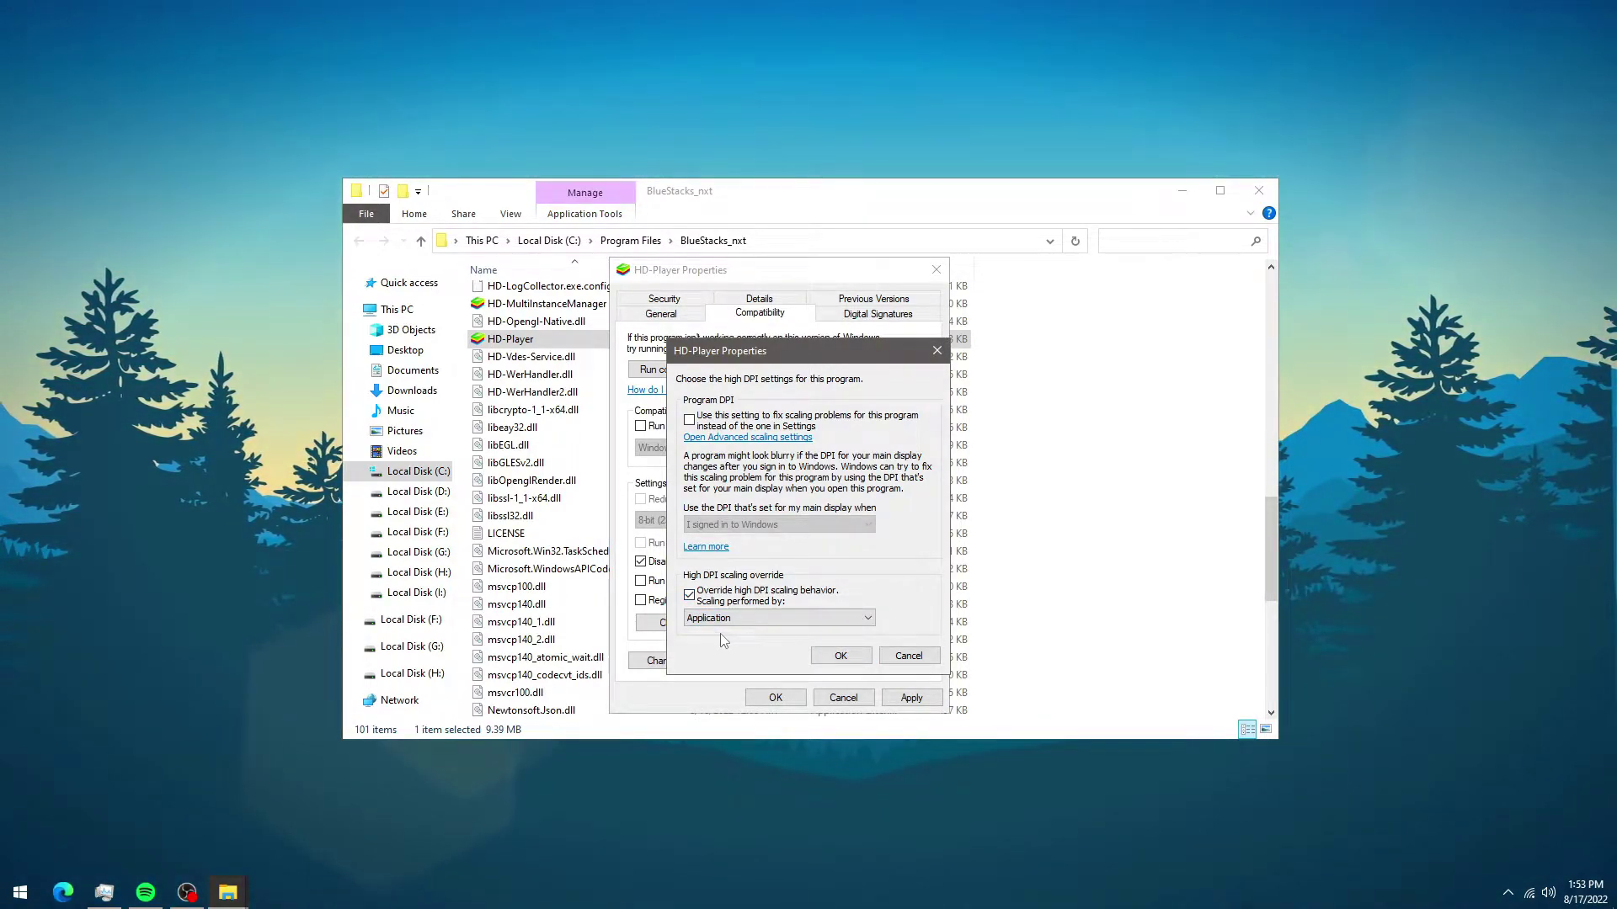
left_click(842, 656)
left_click(909, 698)
left_click(774, 697)
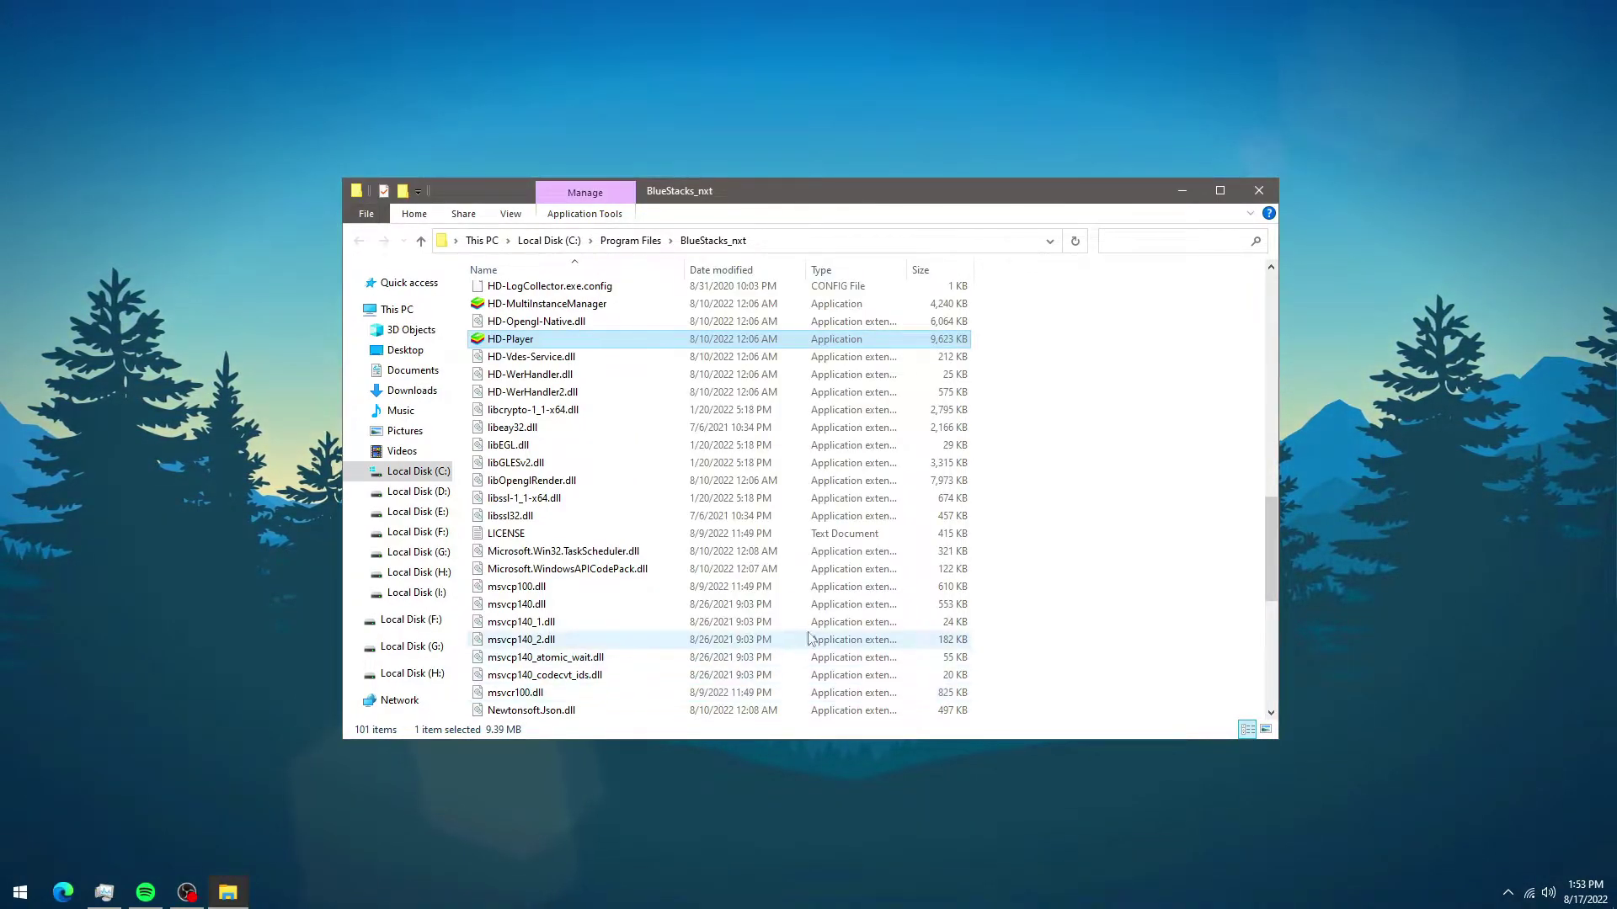
Copy the BlueStacks_nxt folder path and close the folder window.
left_click(776, 241)
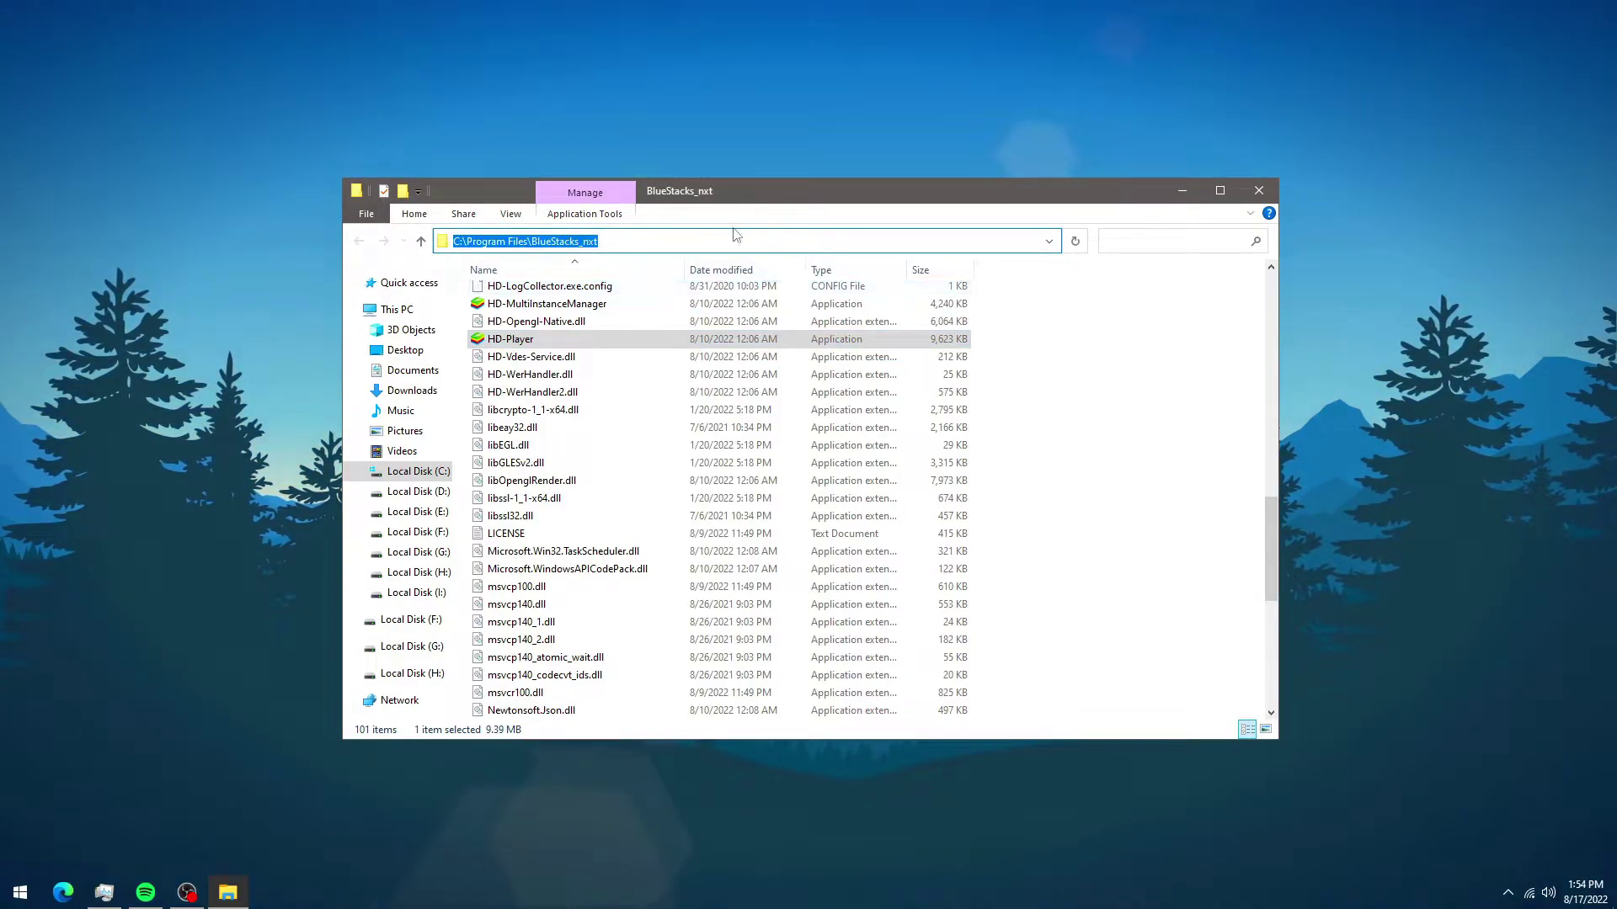
right_click(609, 242)
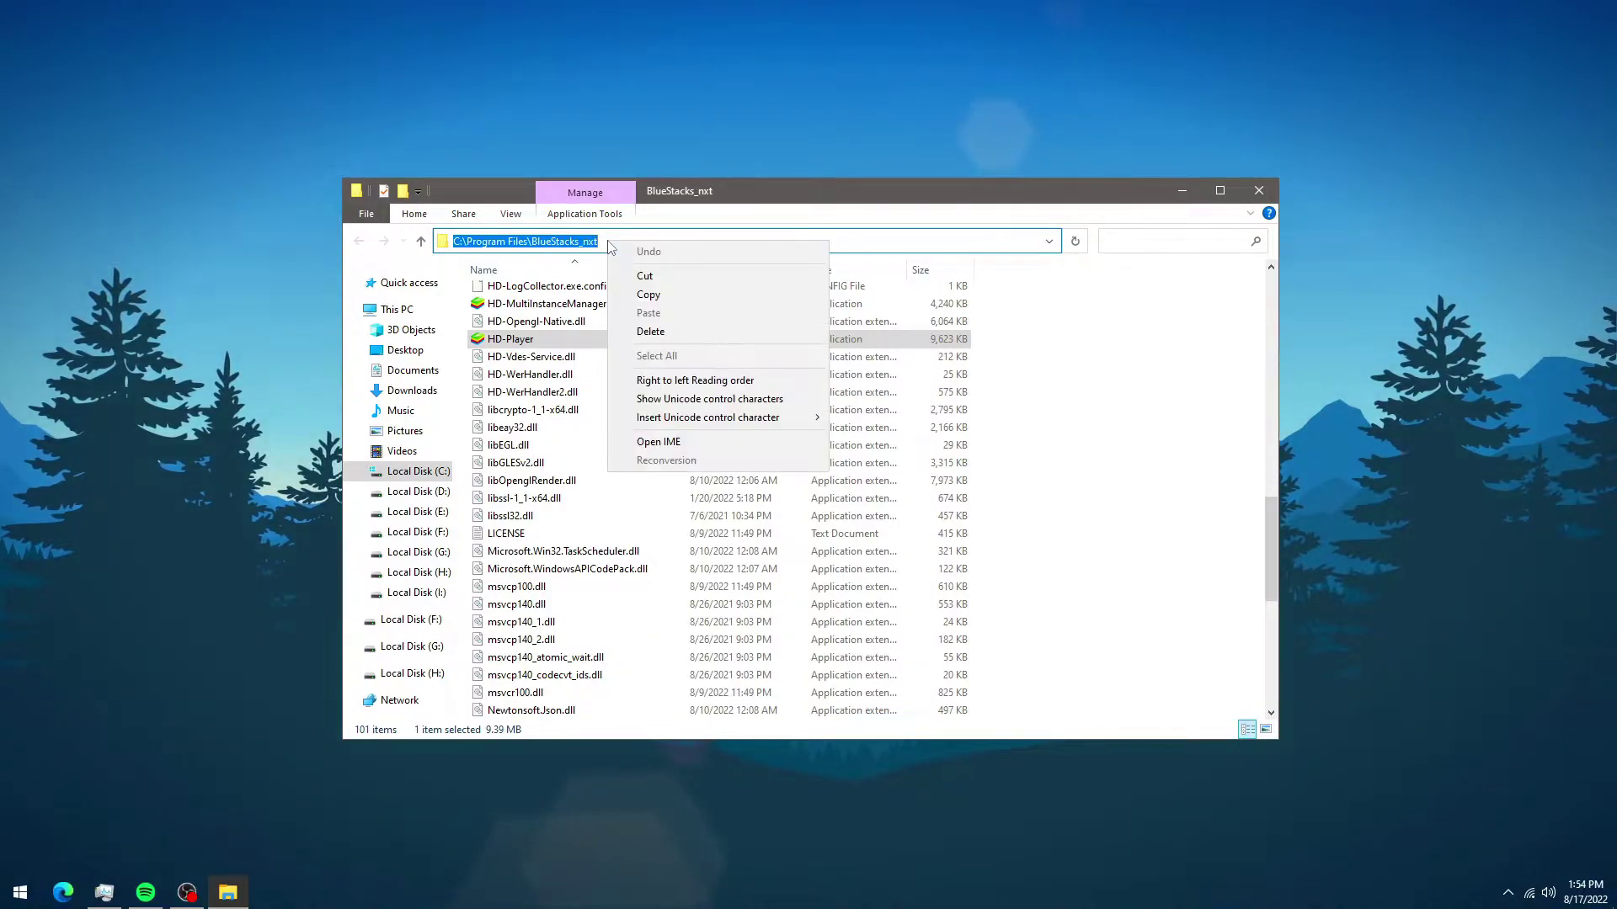
left_click(634, 292)
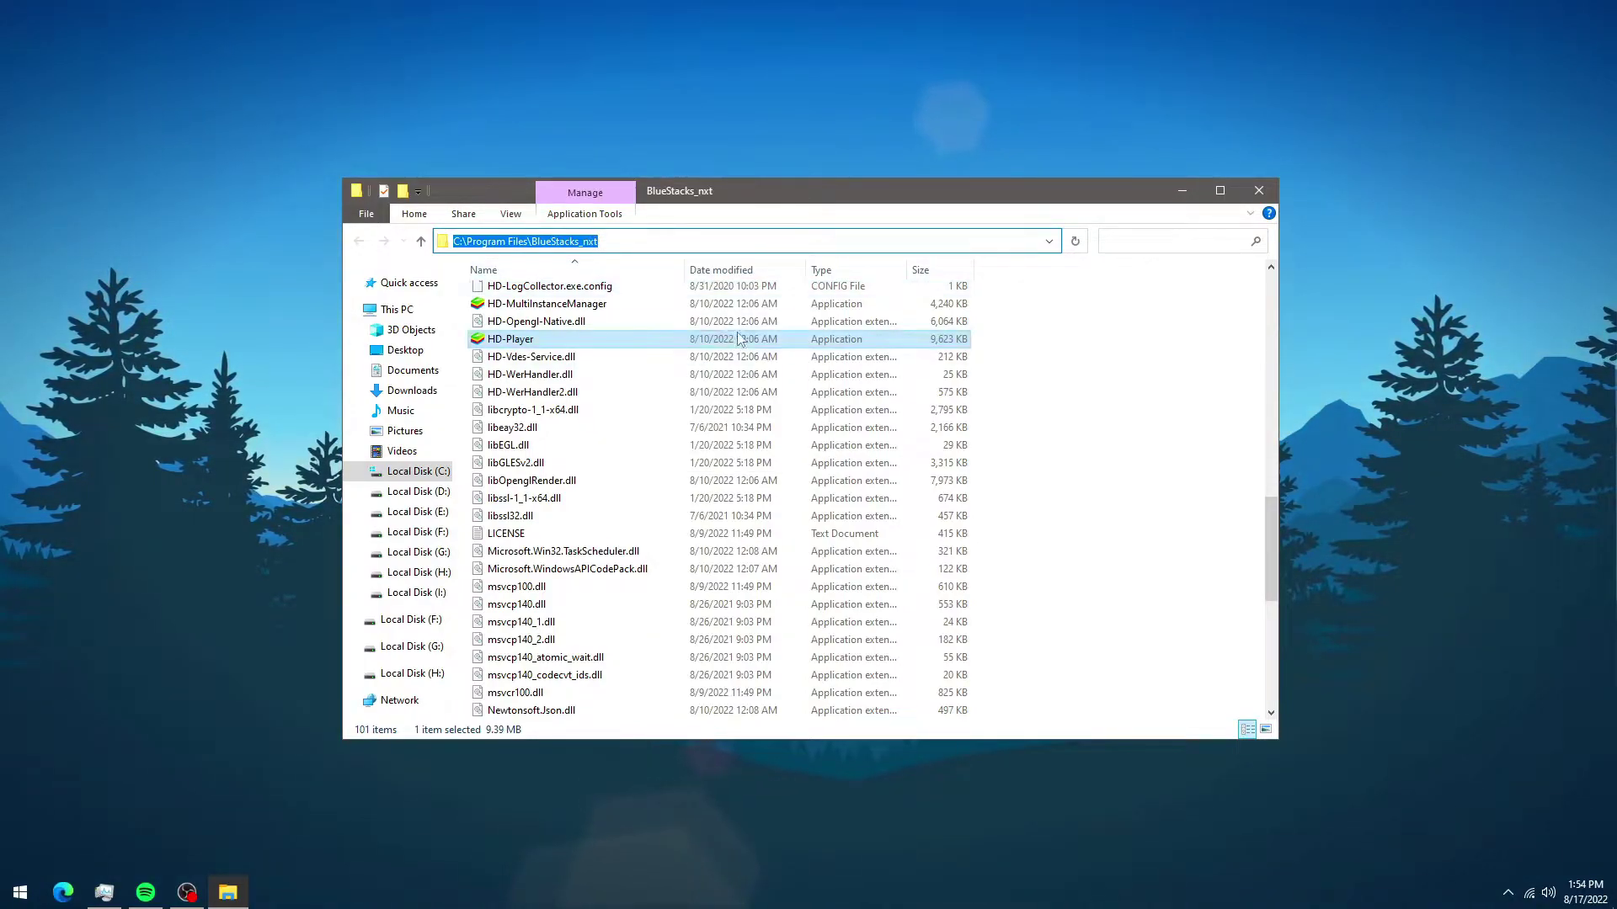
left_click(1257, 192)
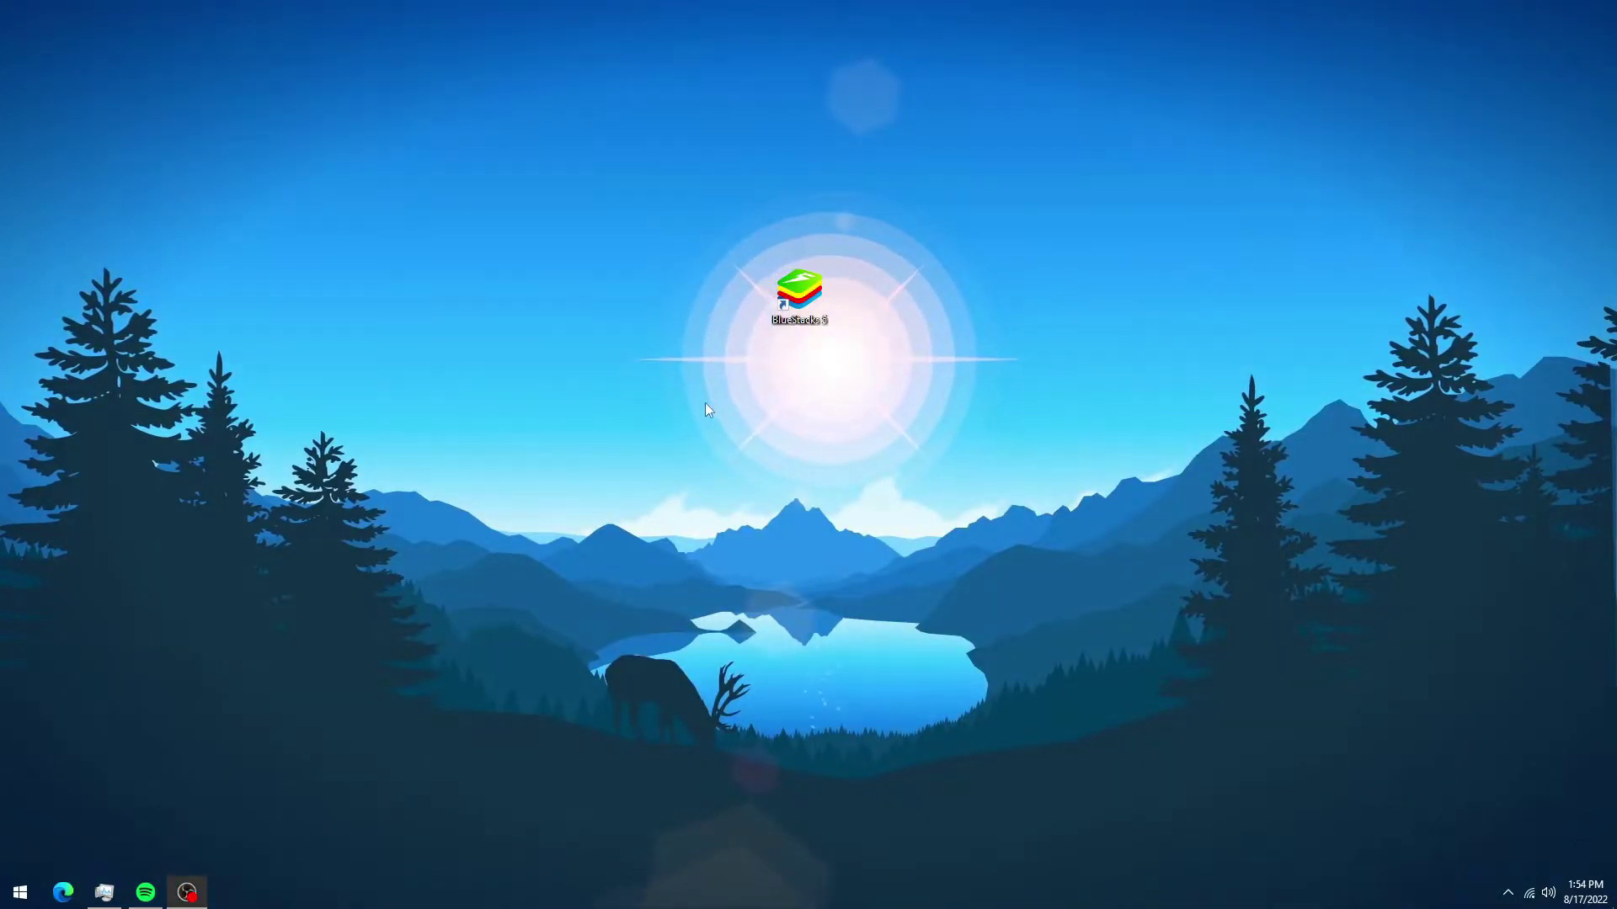
Open the Windows Graphics settings from the display settings and toggle hardware-accelerated GPU scheduling.
right_click(776, 422)
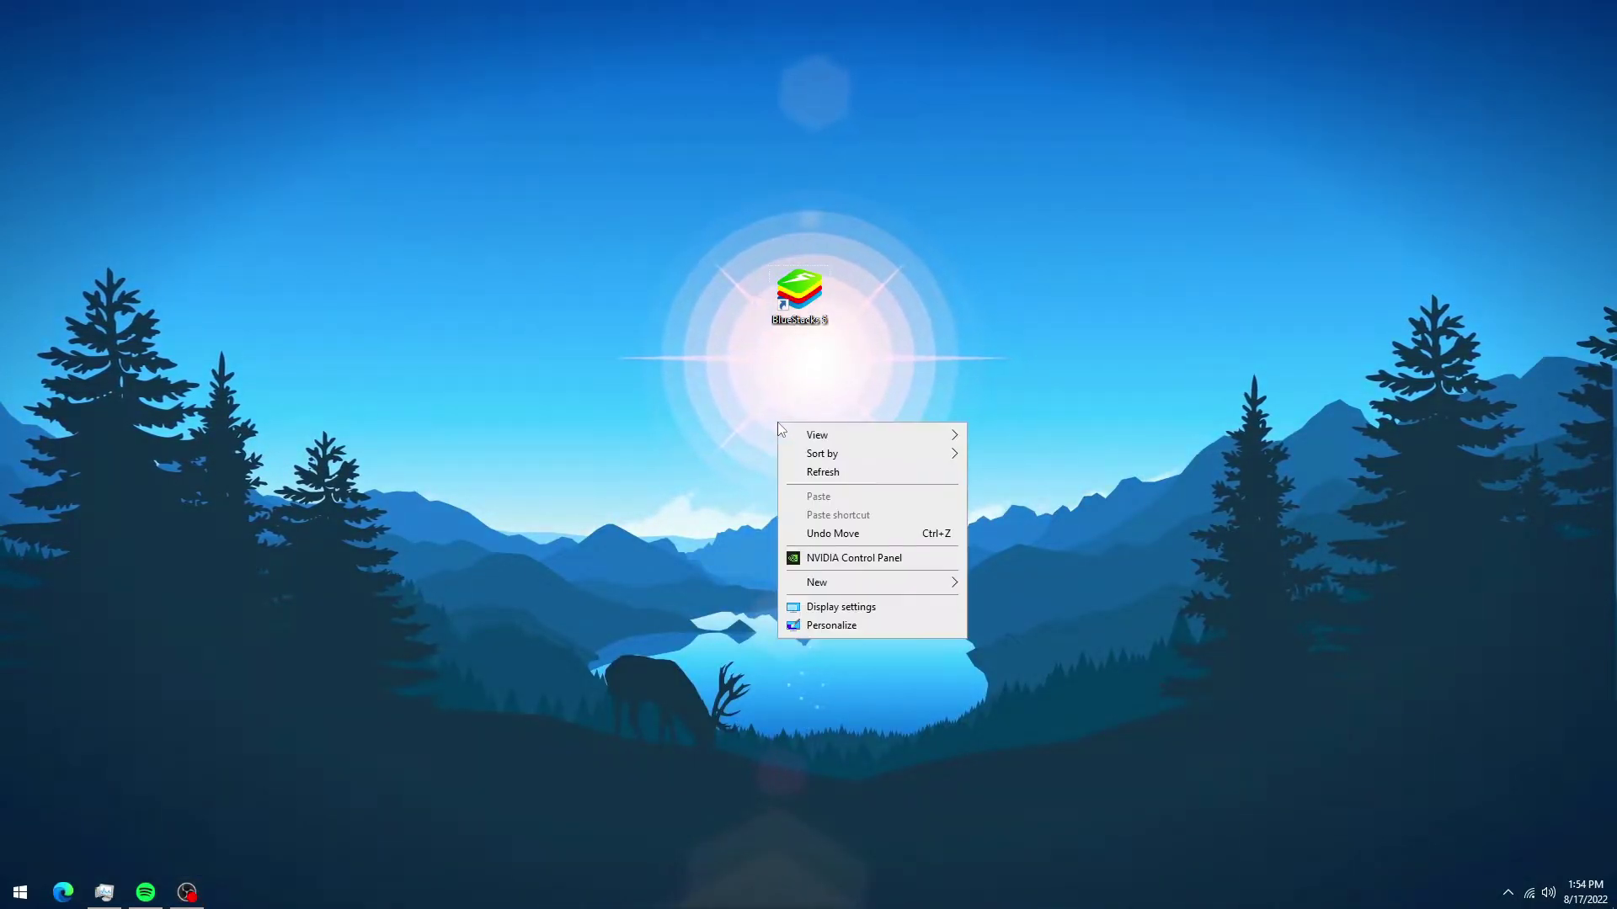
left_click(812, 610)
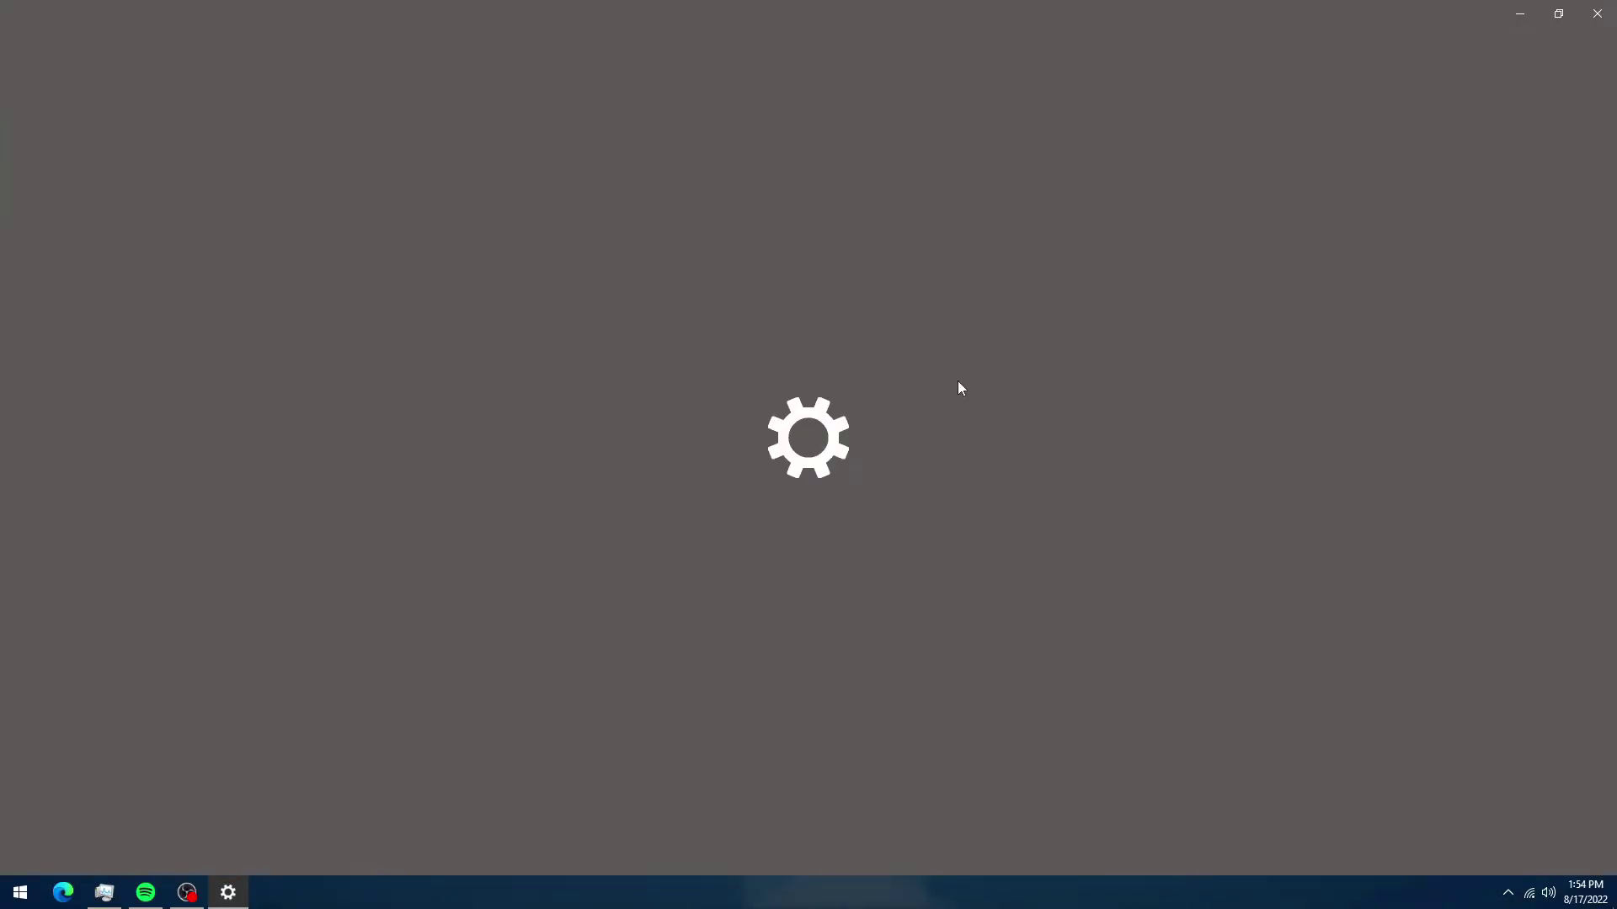
scroll(1029, 479, "down", 4)
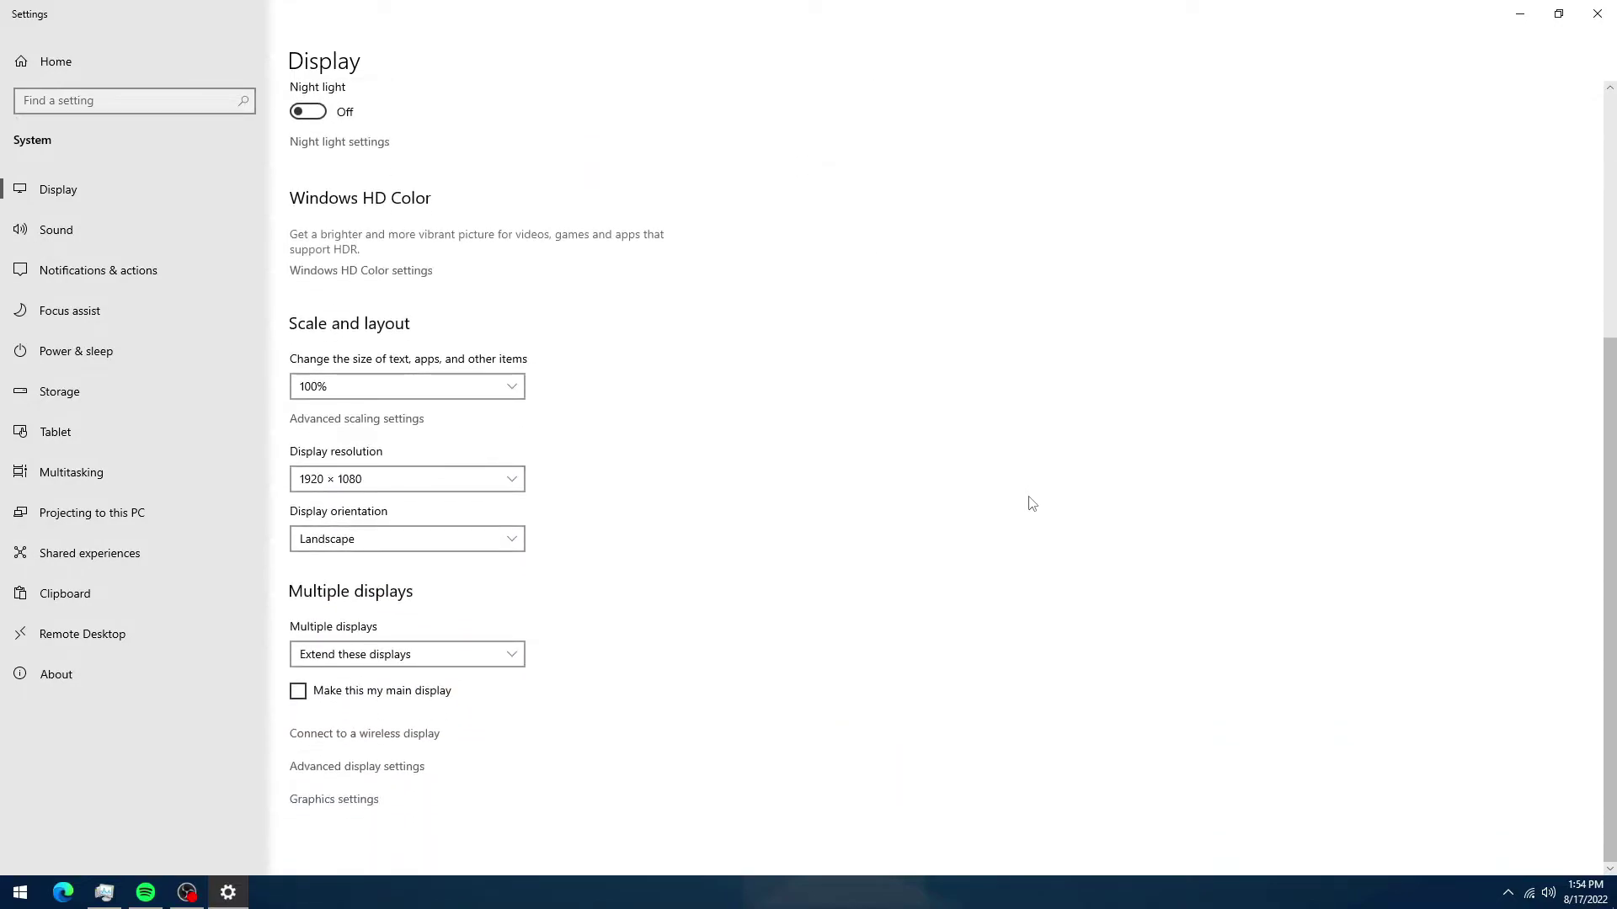
left_click(352, 802)
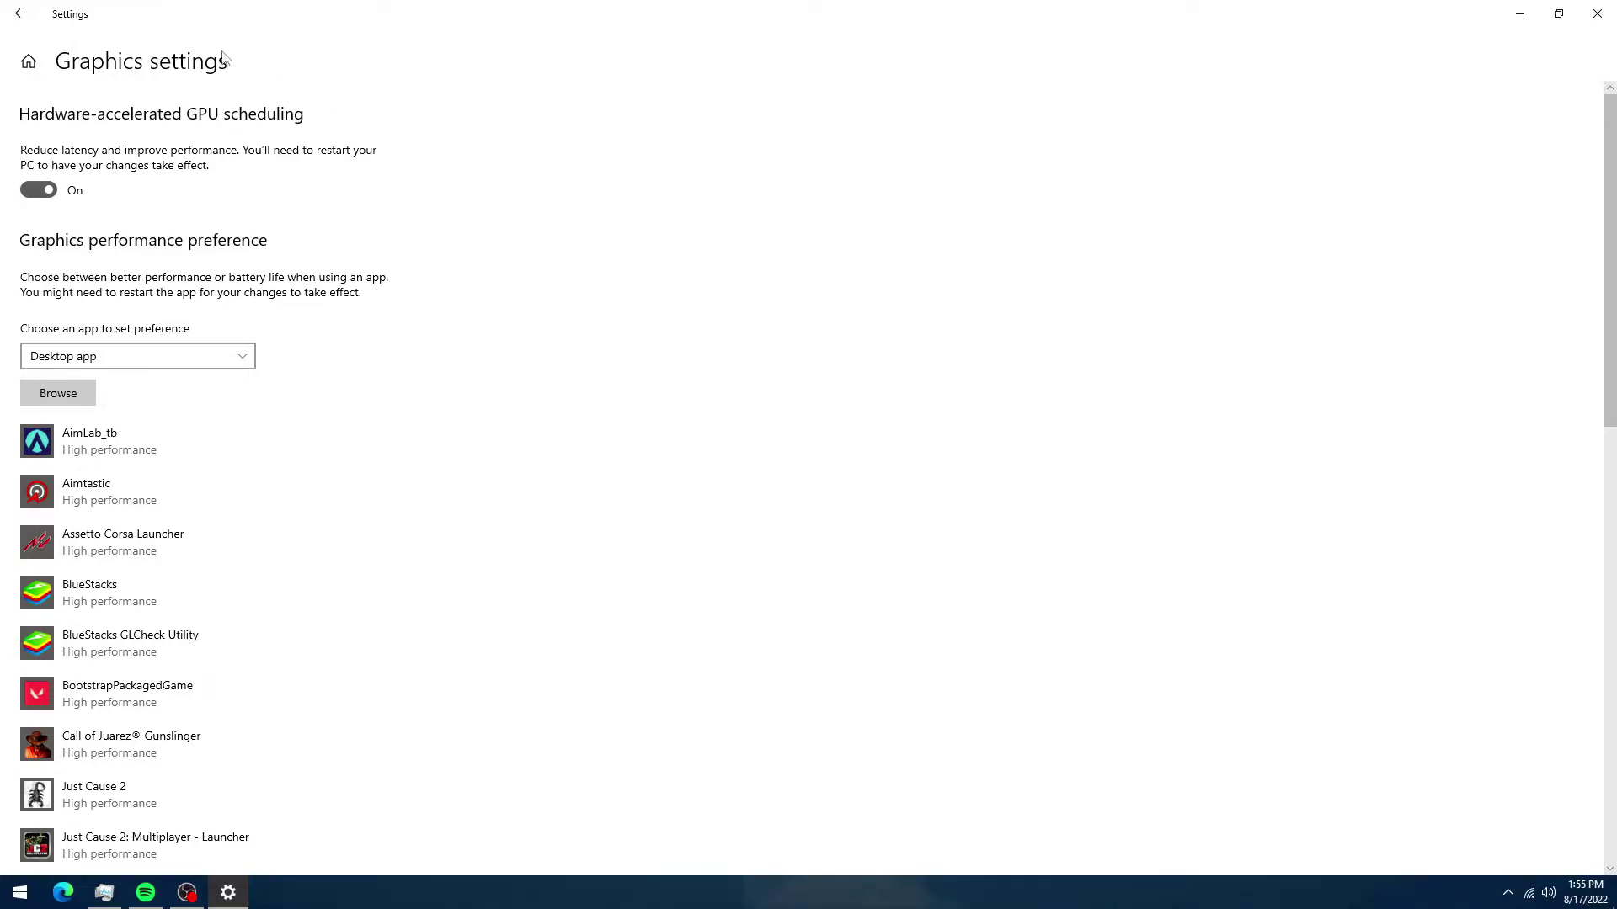
left_click(48, 192)
left_click(49, 192)
Try to add HD-Player from C:\Program Files\BlueStacks_nxt as a desktop app in the graphics performance preferences.
left_click(65, 398)
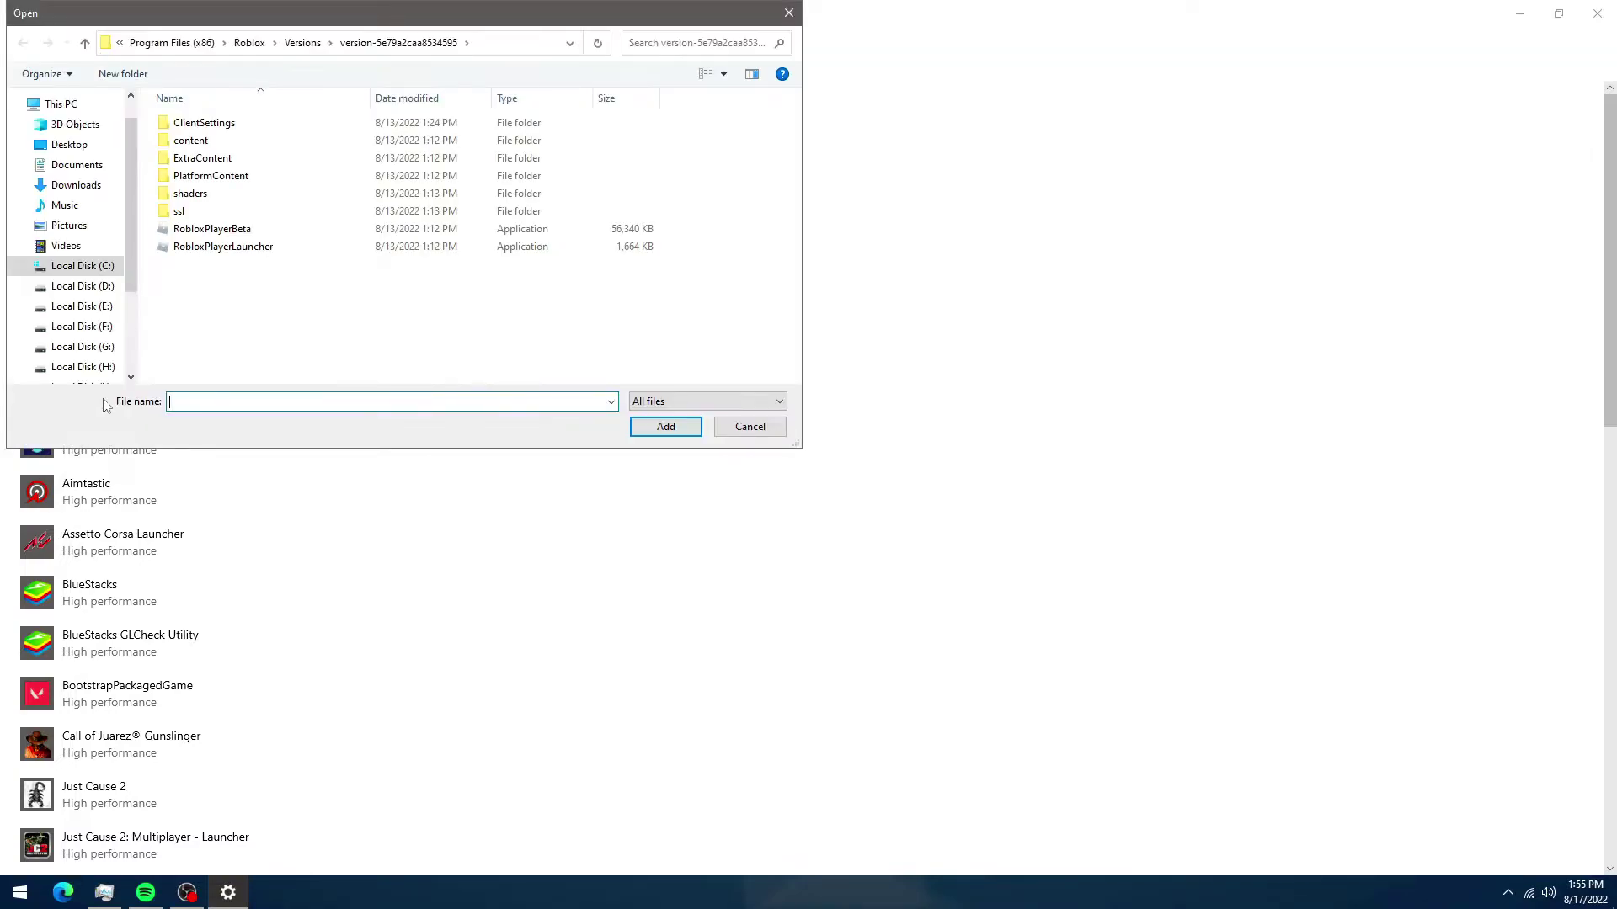
left_click(310, 43)
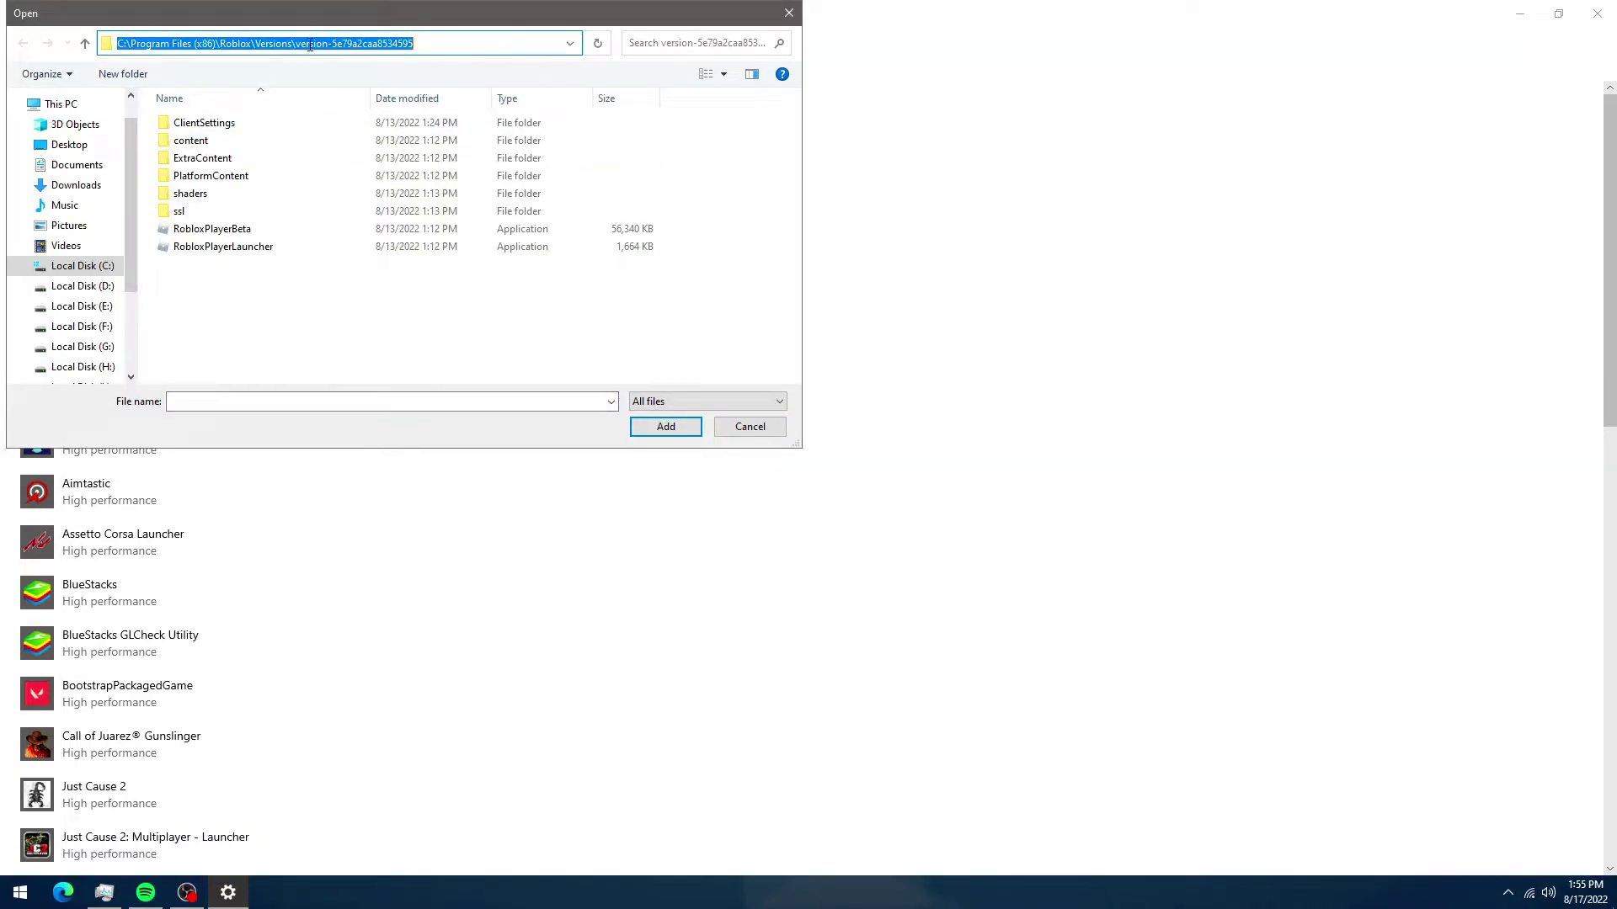
right_click(431, 39)
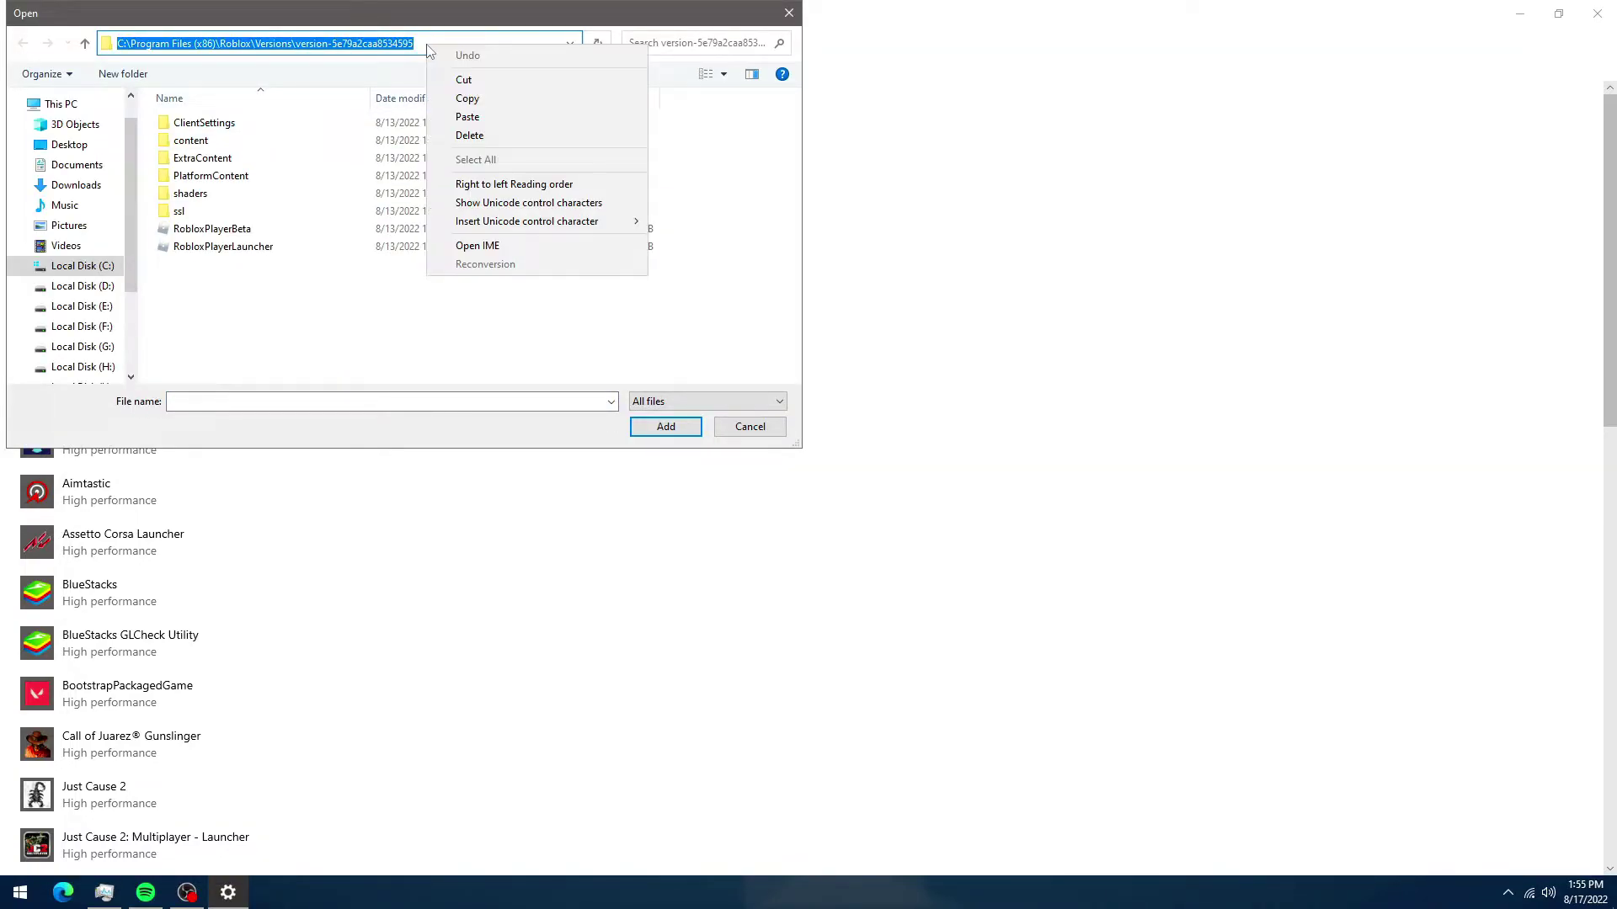
left_click(462, 120)
key("Return")
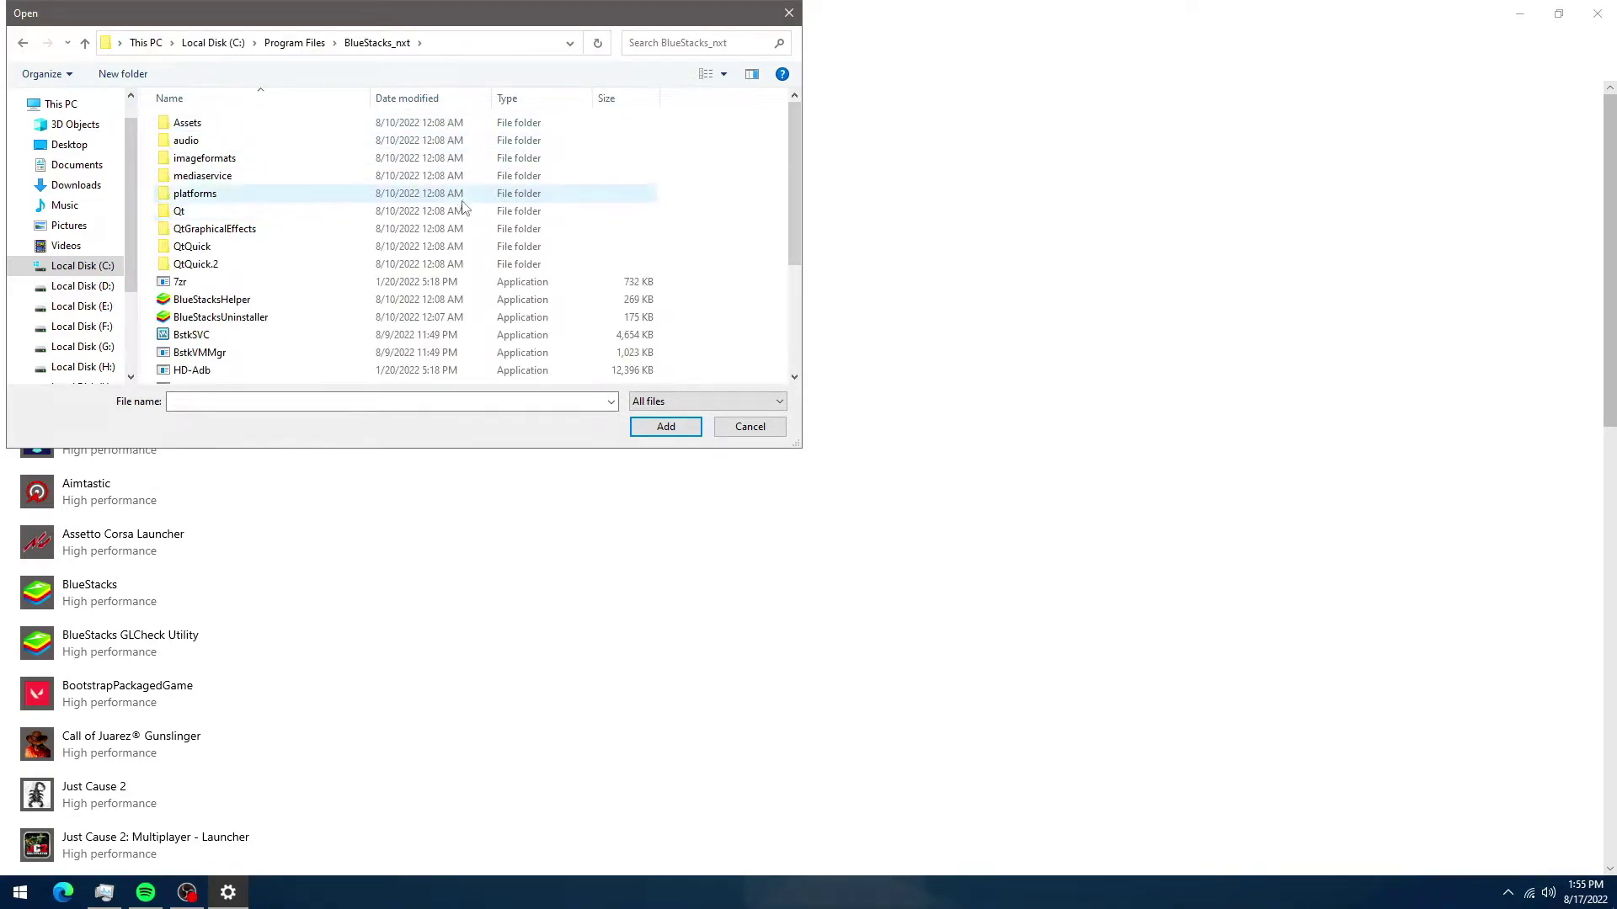
left_click_drag(792, 156, 791, 279)
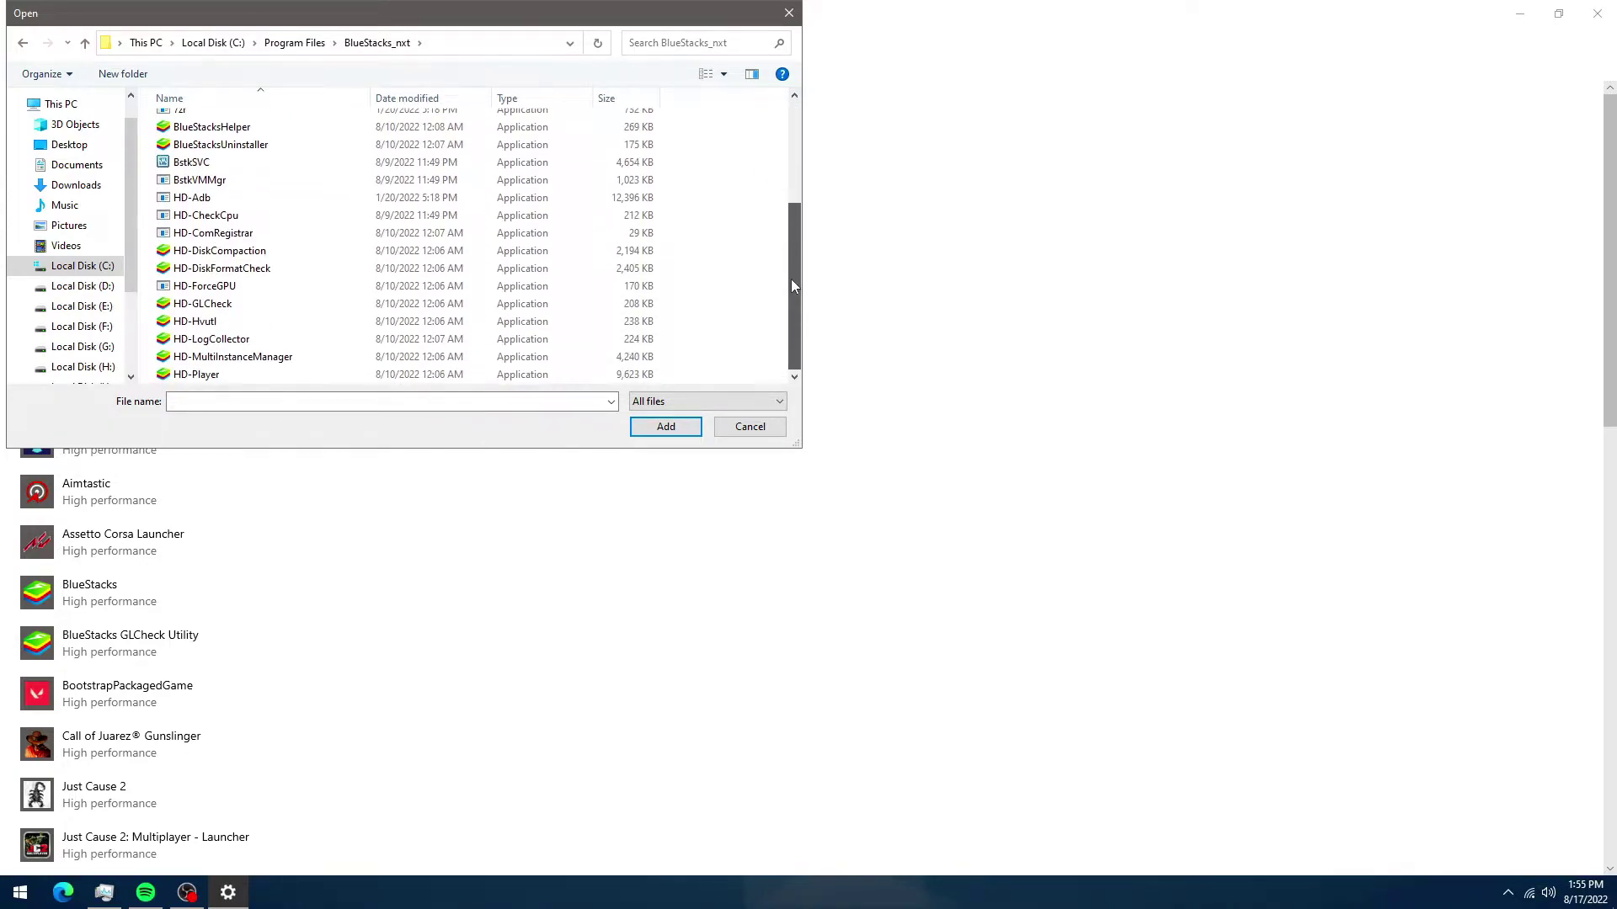
left_click(244, 377)
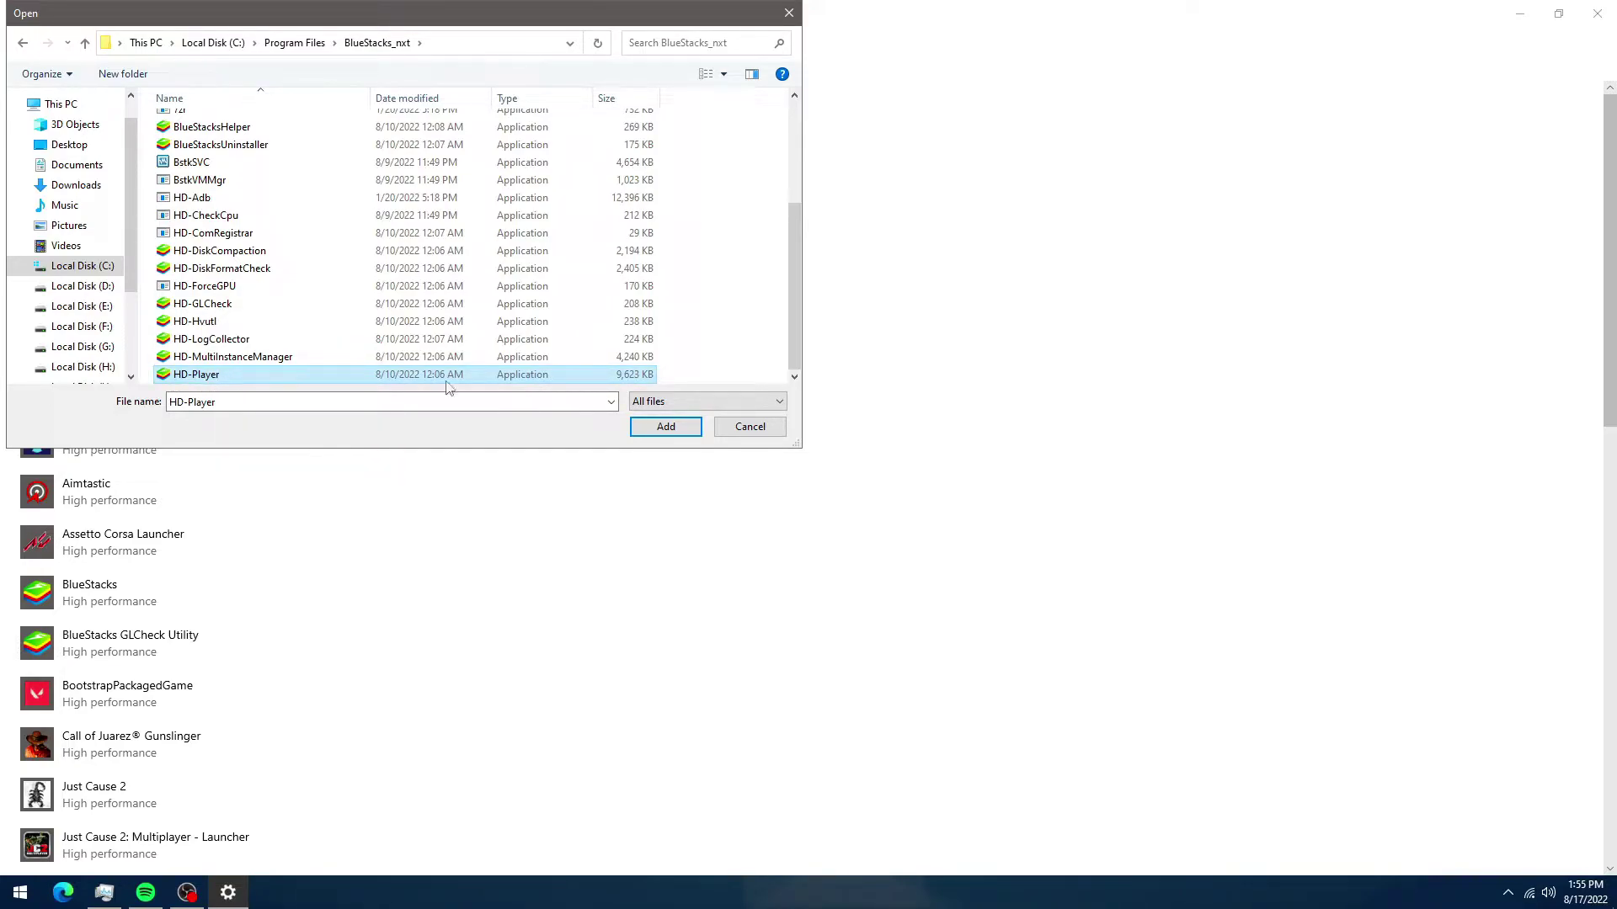
left_click(678, 429)
Save the BlueStacks graphics preference as High performance and close the Settings window.
scroll(678, 431, "down", 3)
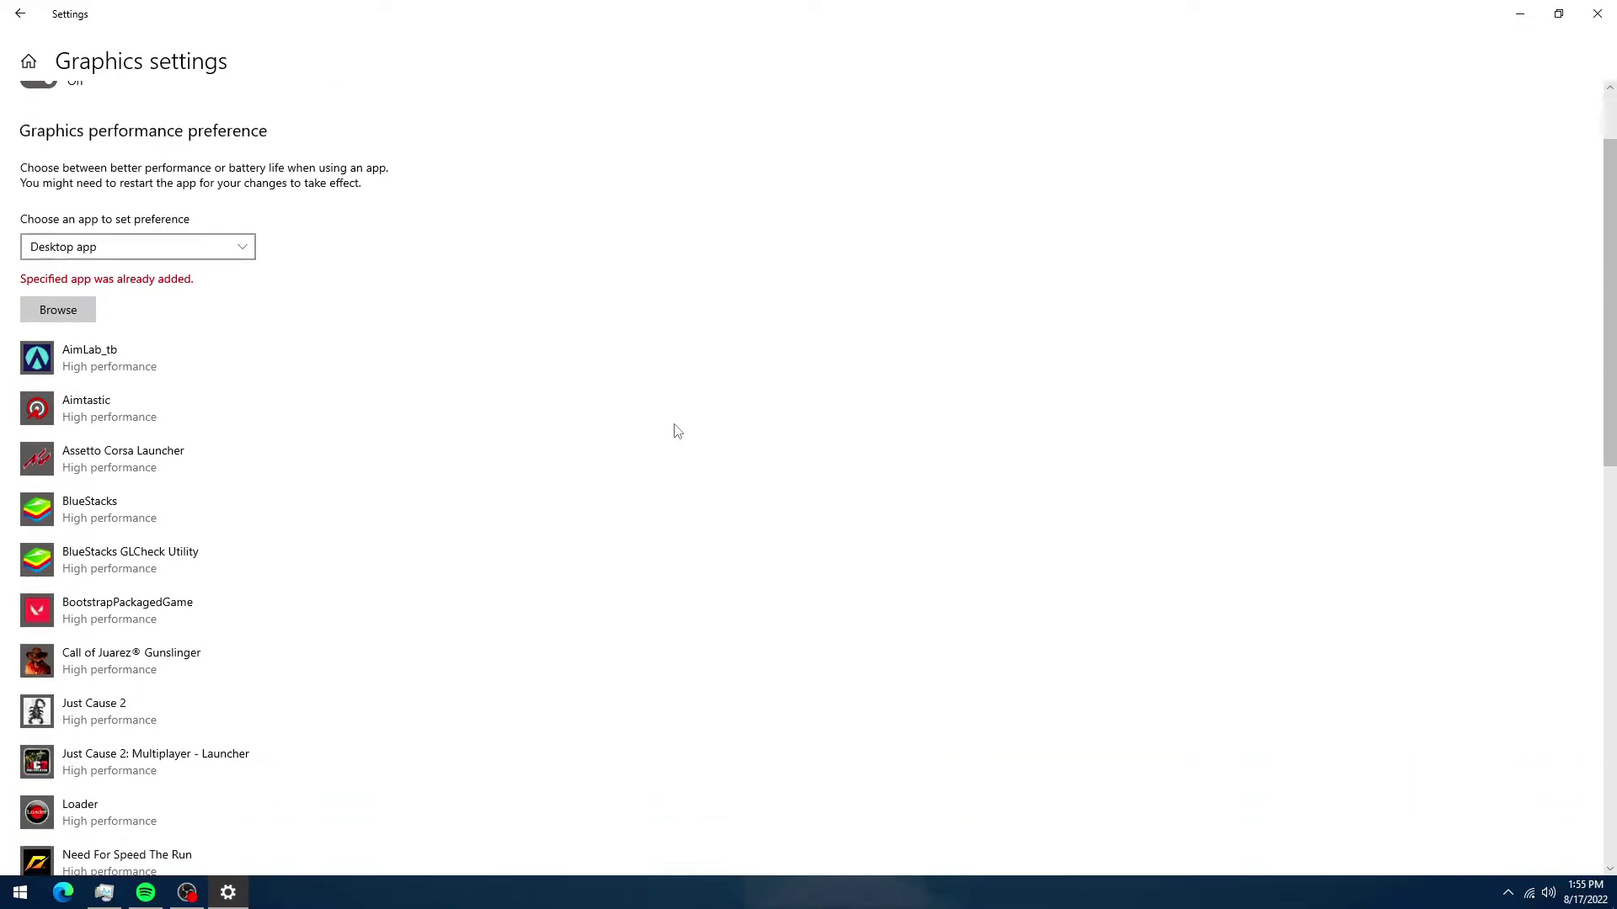
left_click(144, 378)
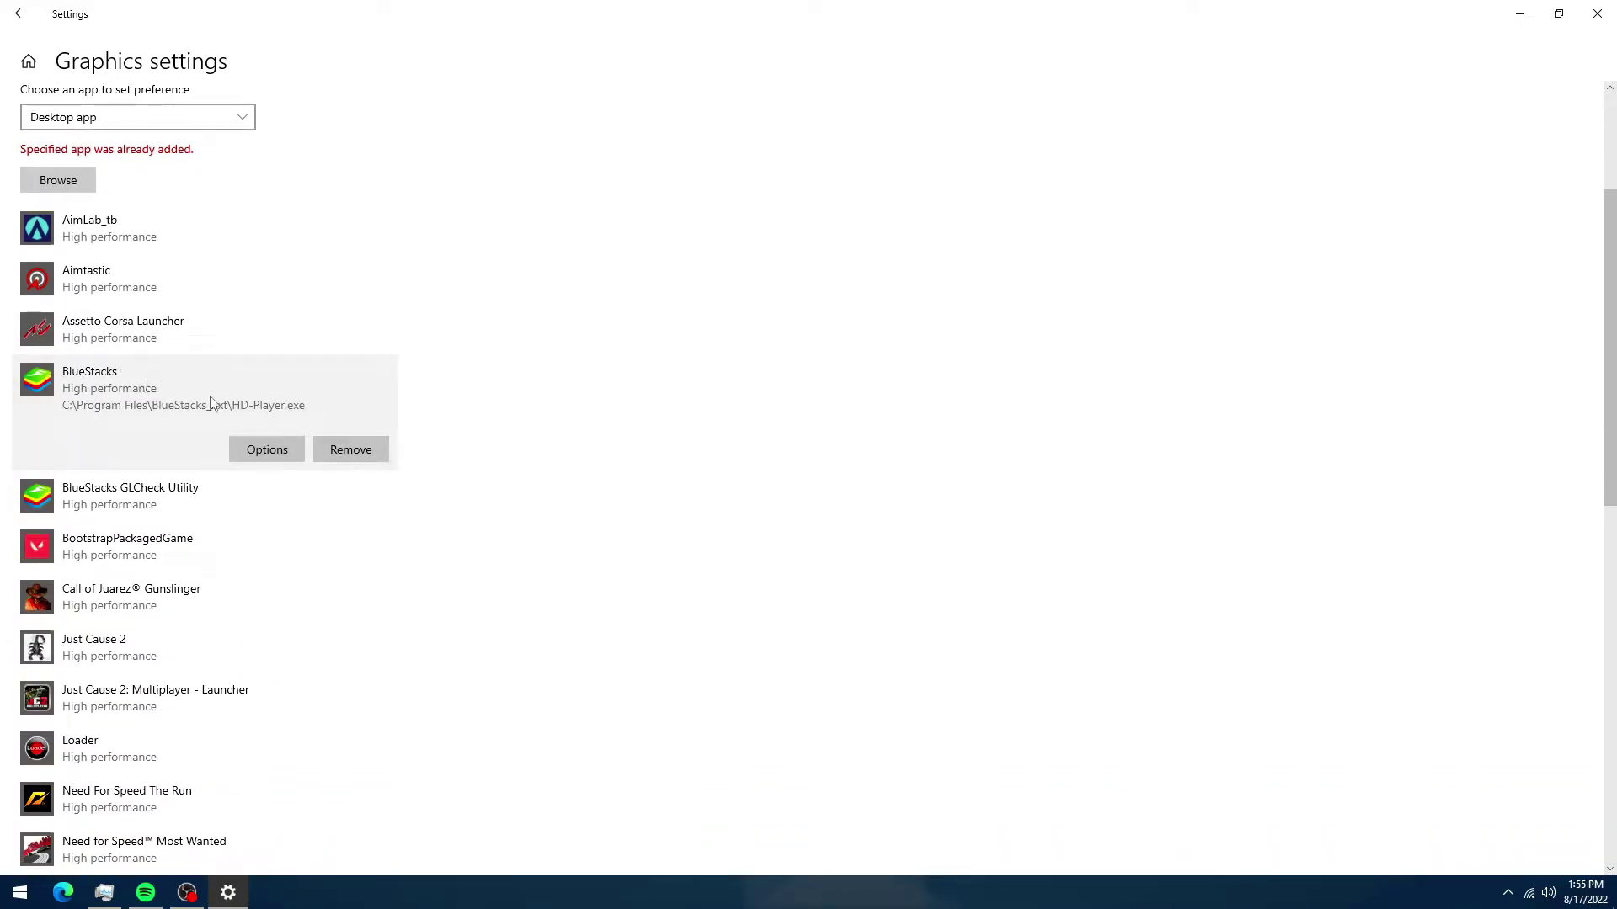
left_click(271, 453)
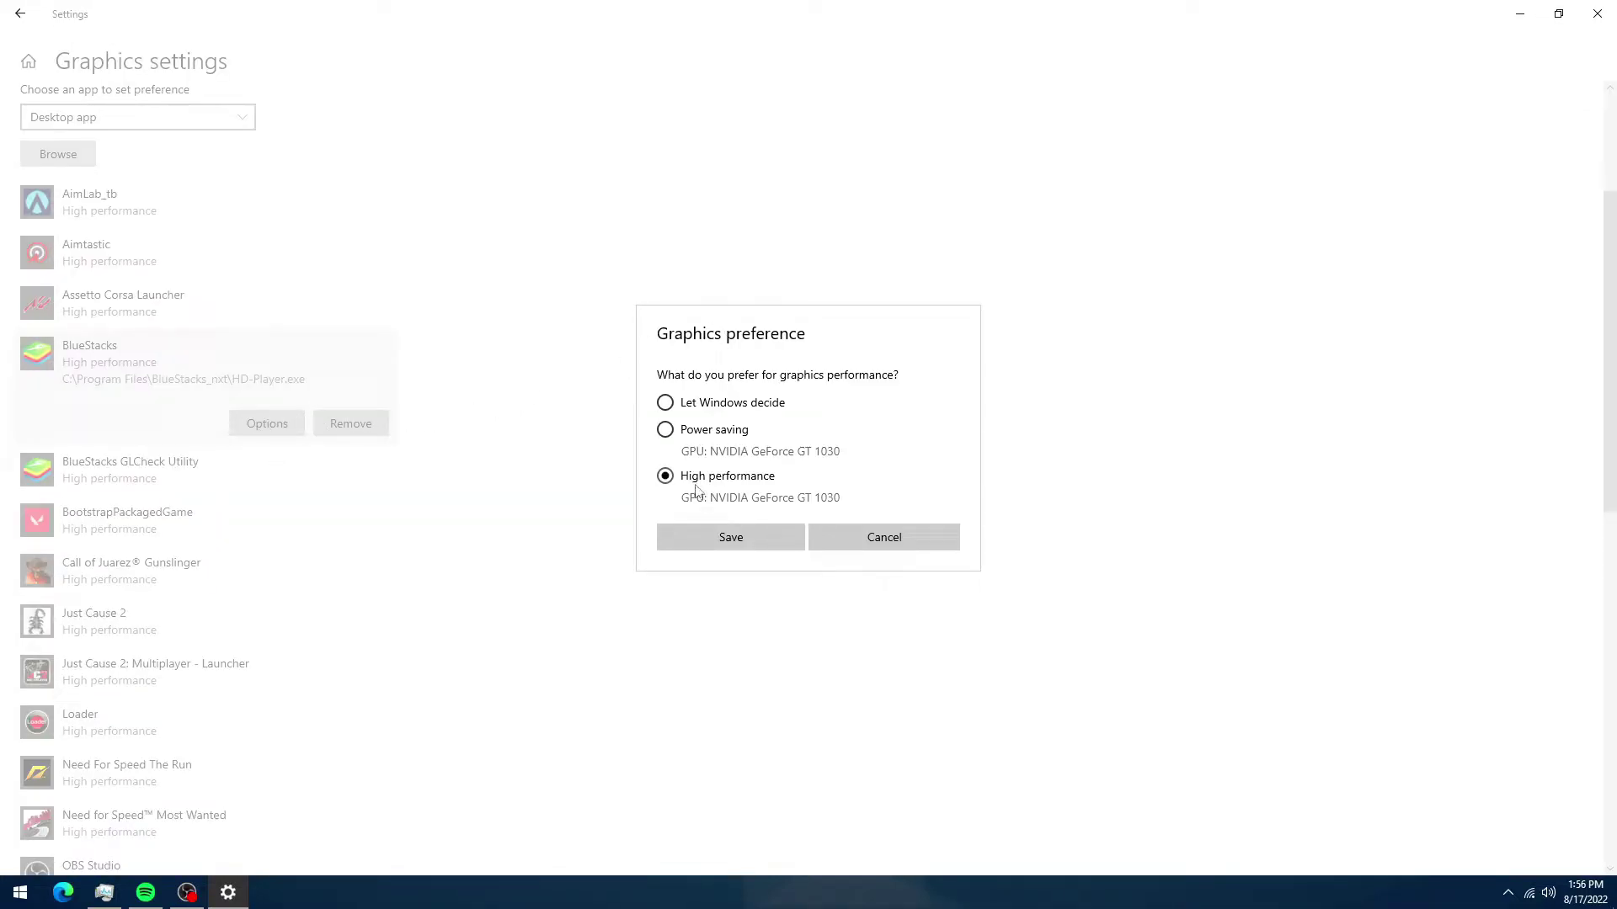
left_click(756, 539)
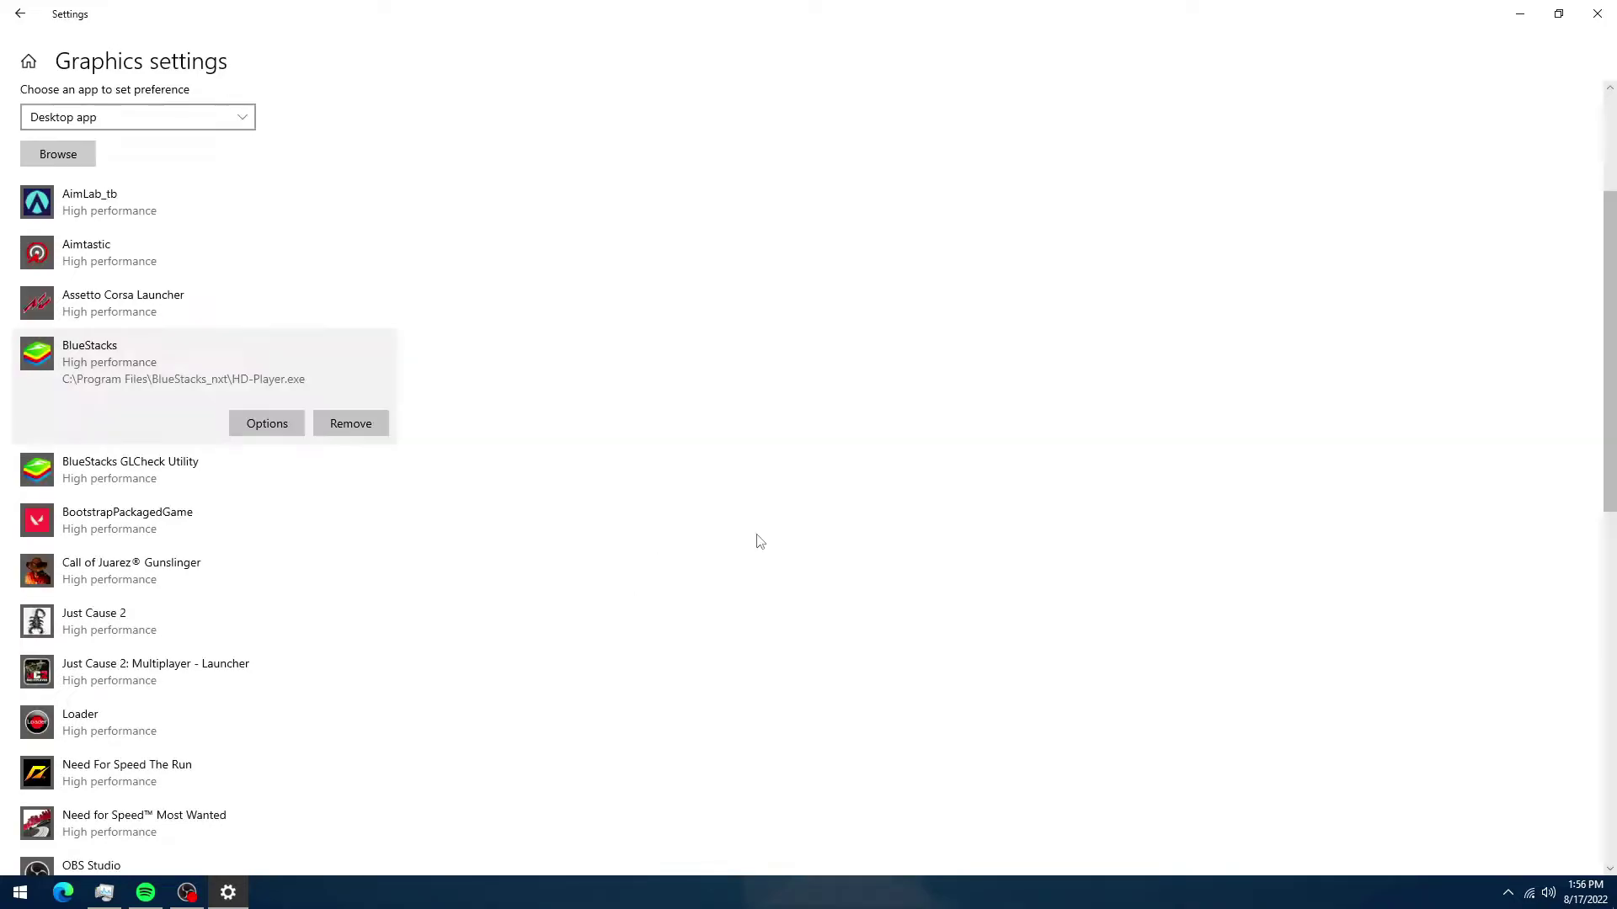
left_click(1596, 15)
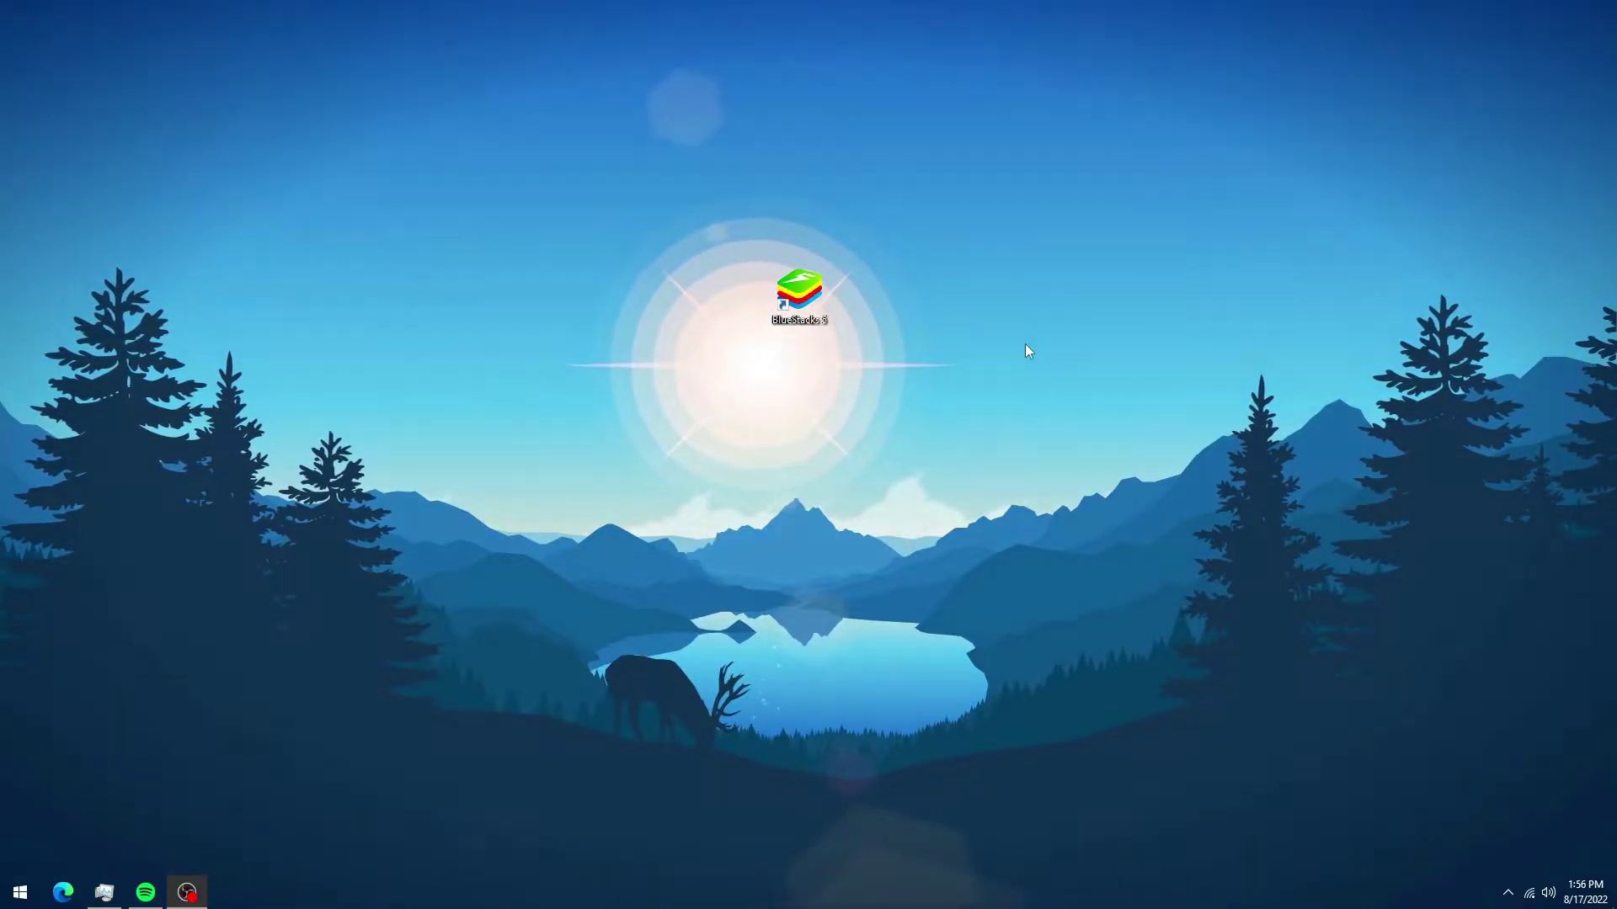
Search Windows for "power plan" and open the page for choosing a power plan.
key("super")
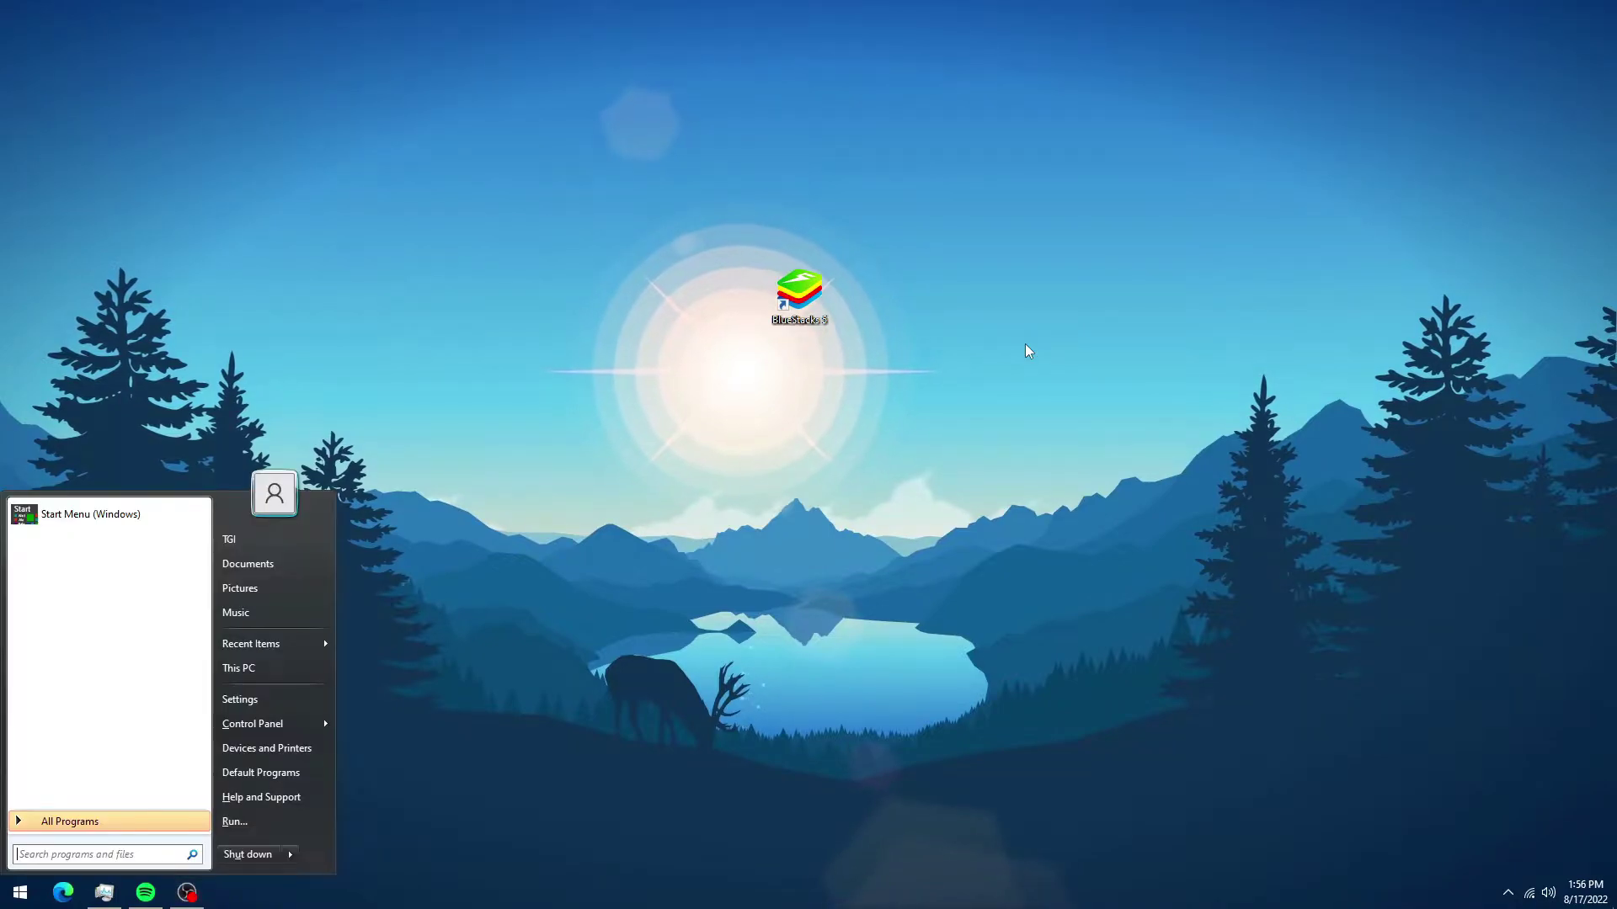
type("power plan")
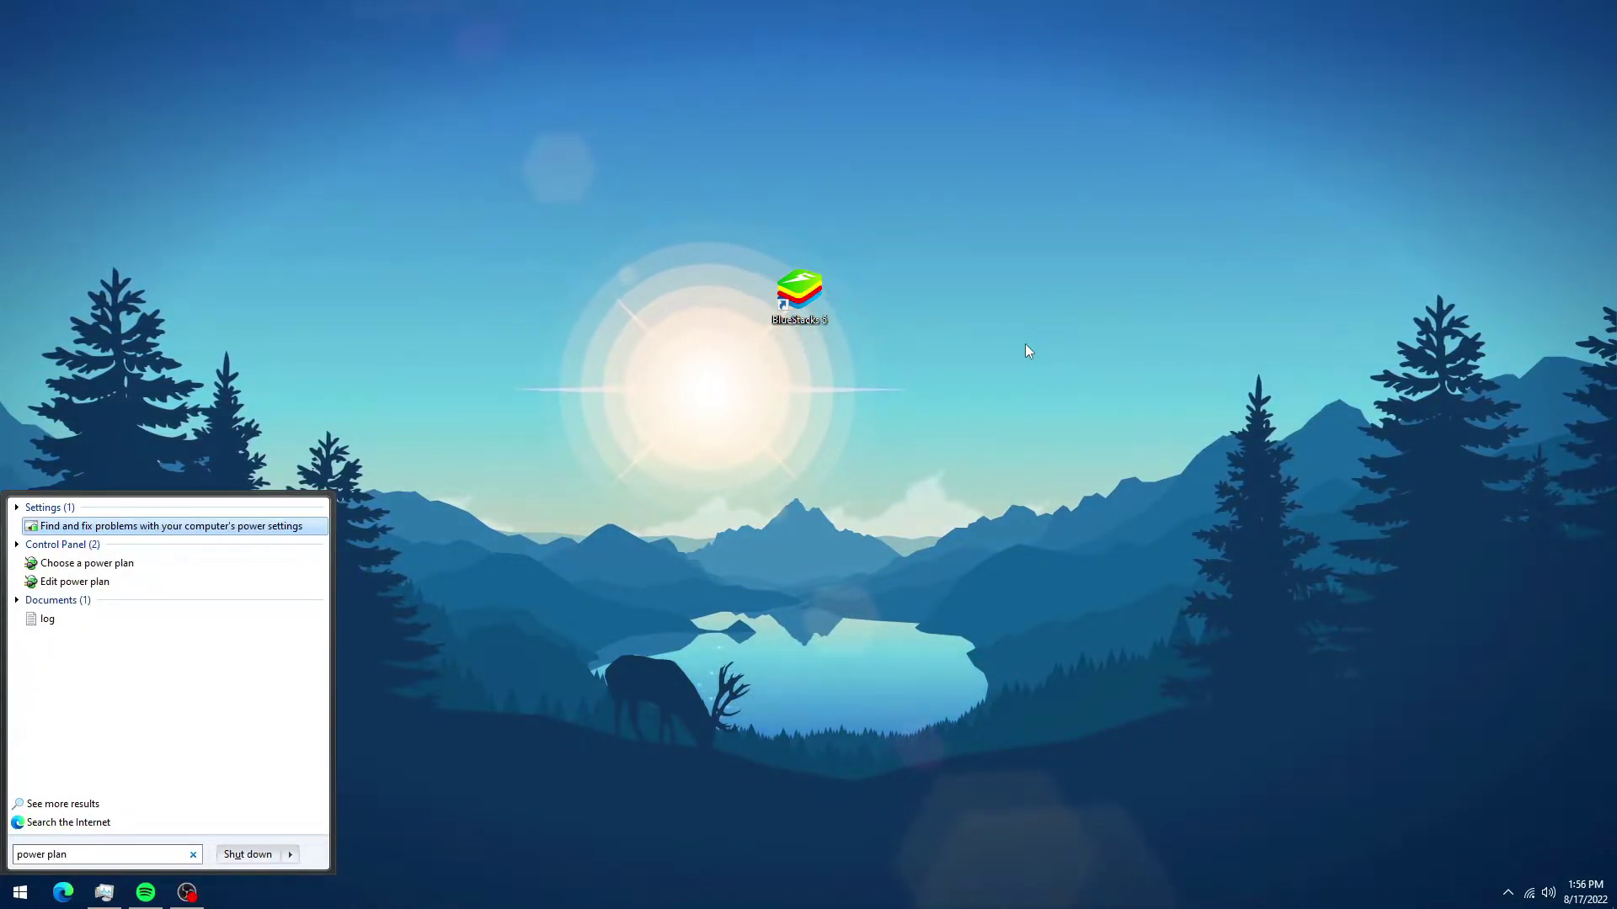
left_click(145, 570)
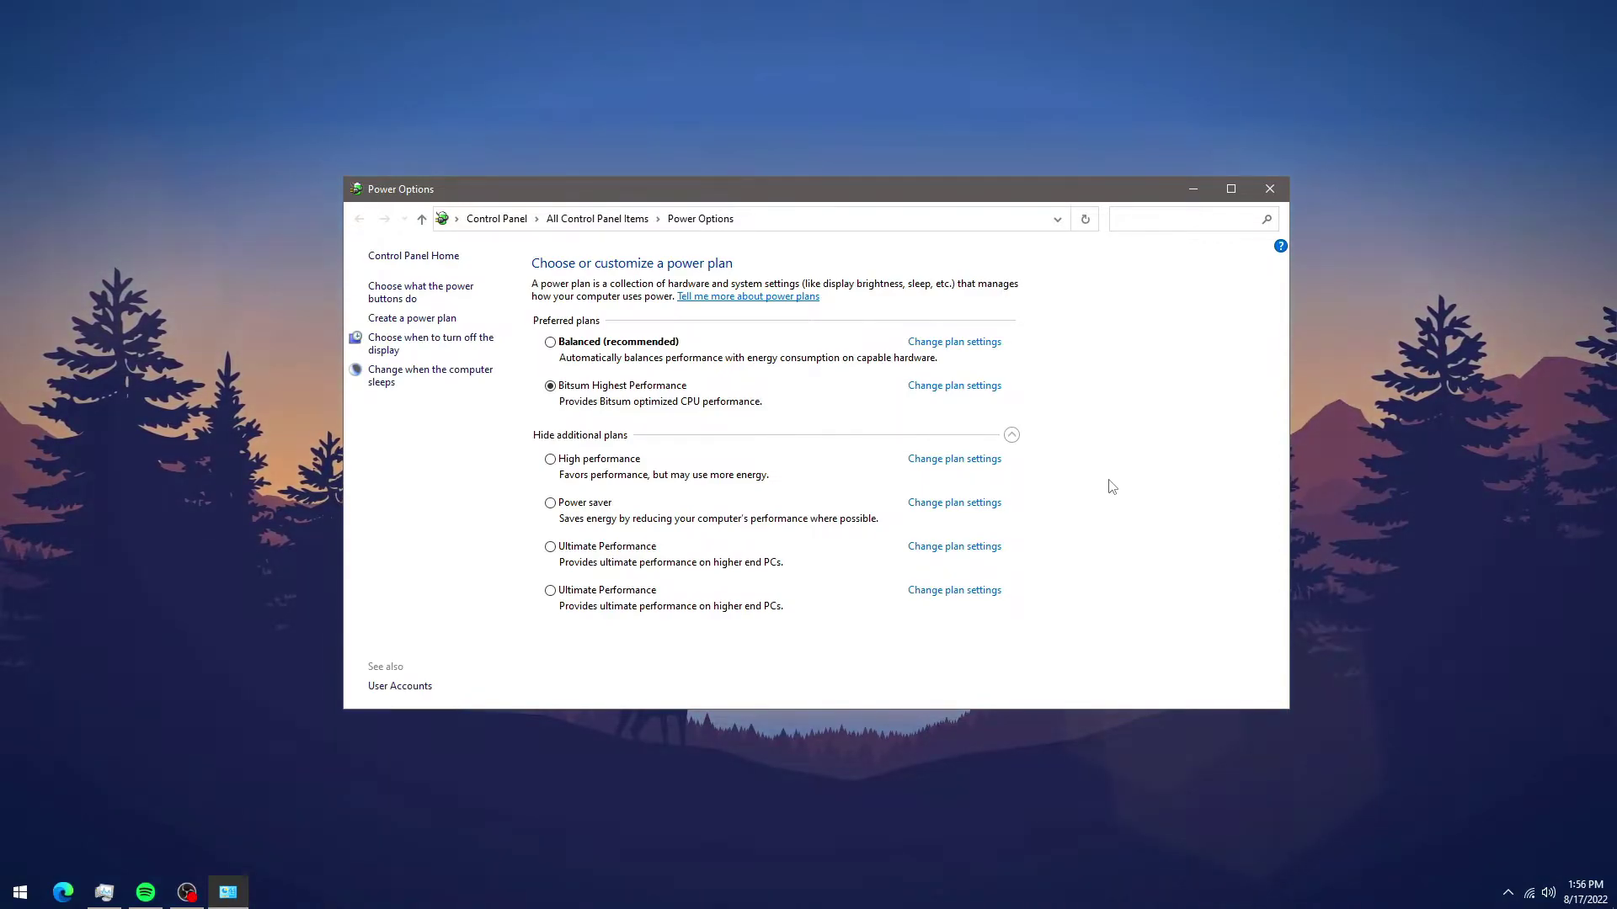
Try the High performance power plan, switch back to Bitsum Highest Performance, and close Power Options.
left_click(588, 471)
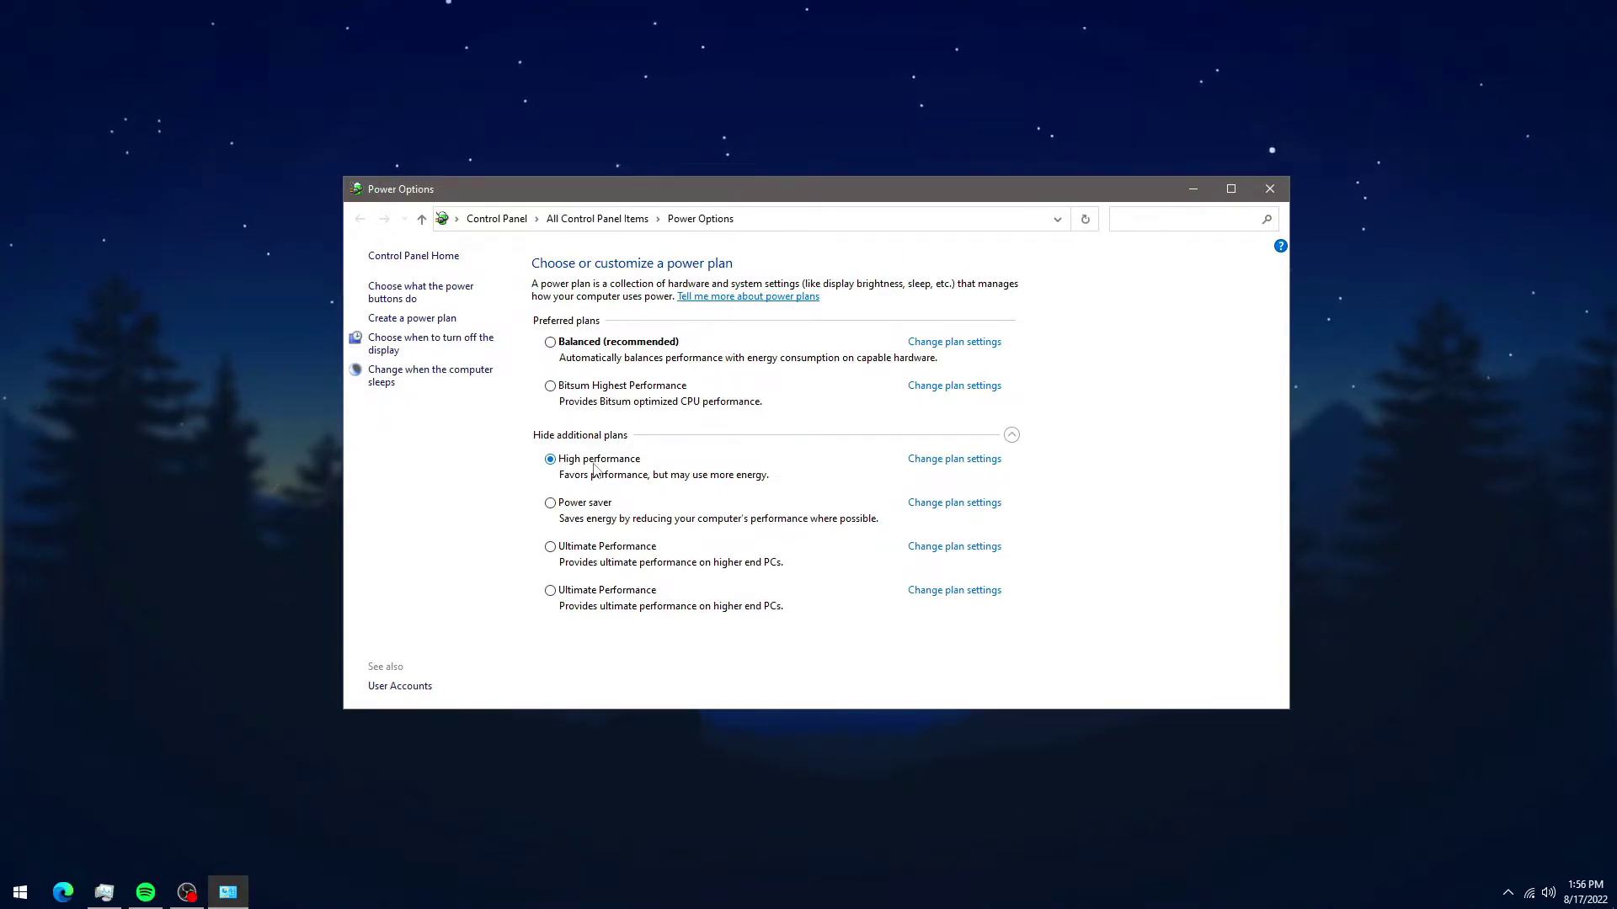
left_click(594, 462)
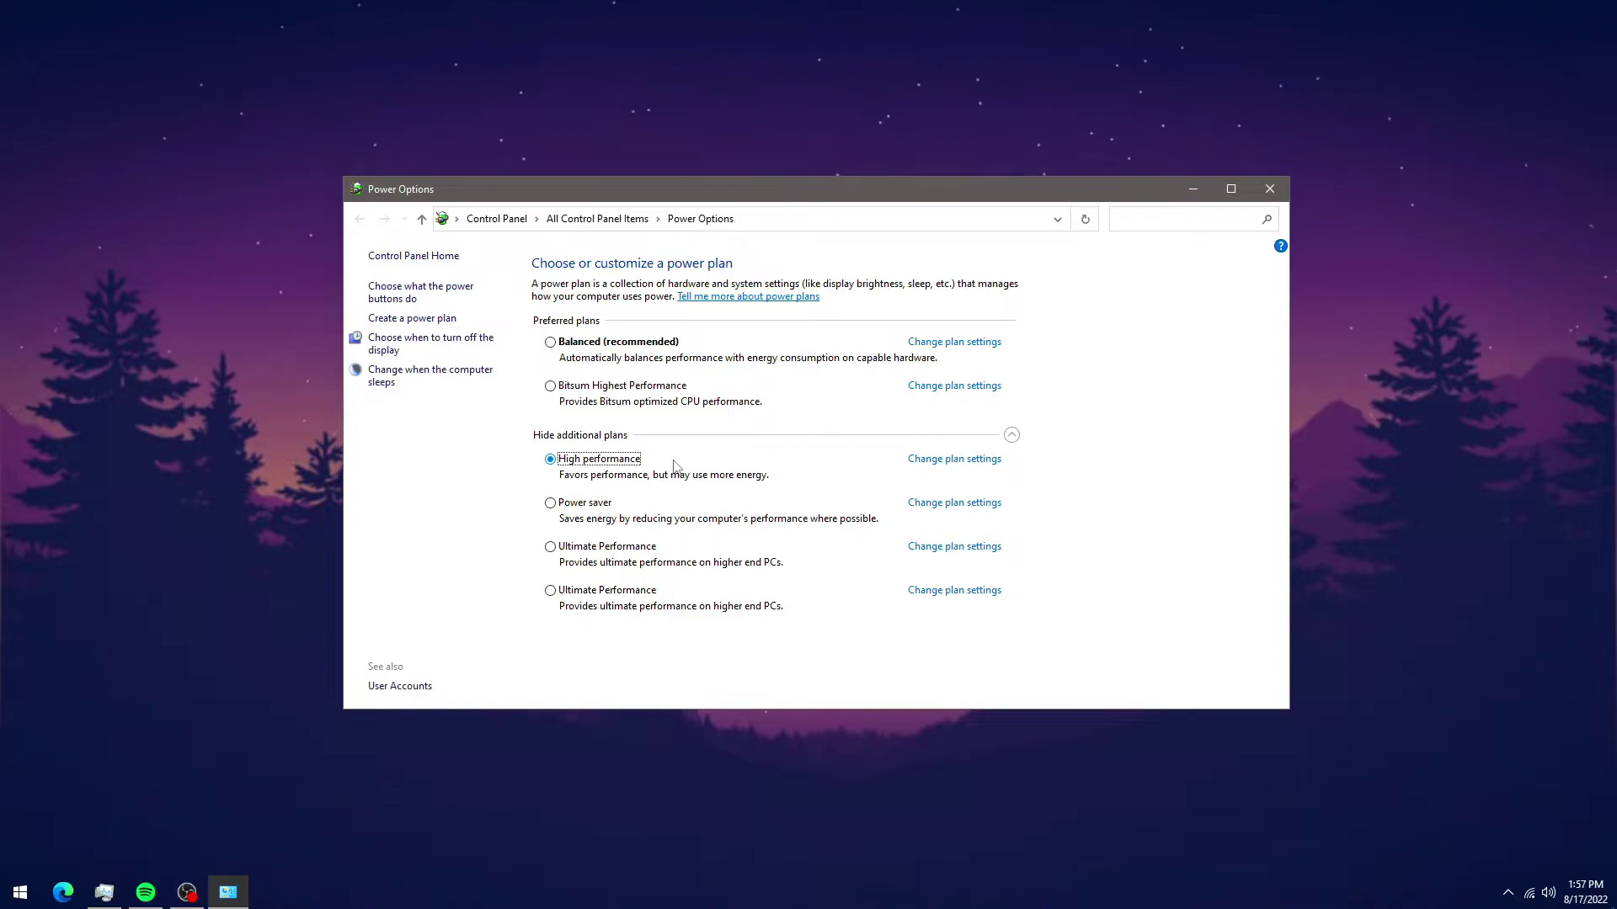
left_click(618, 393)
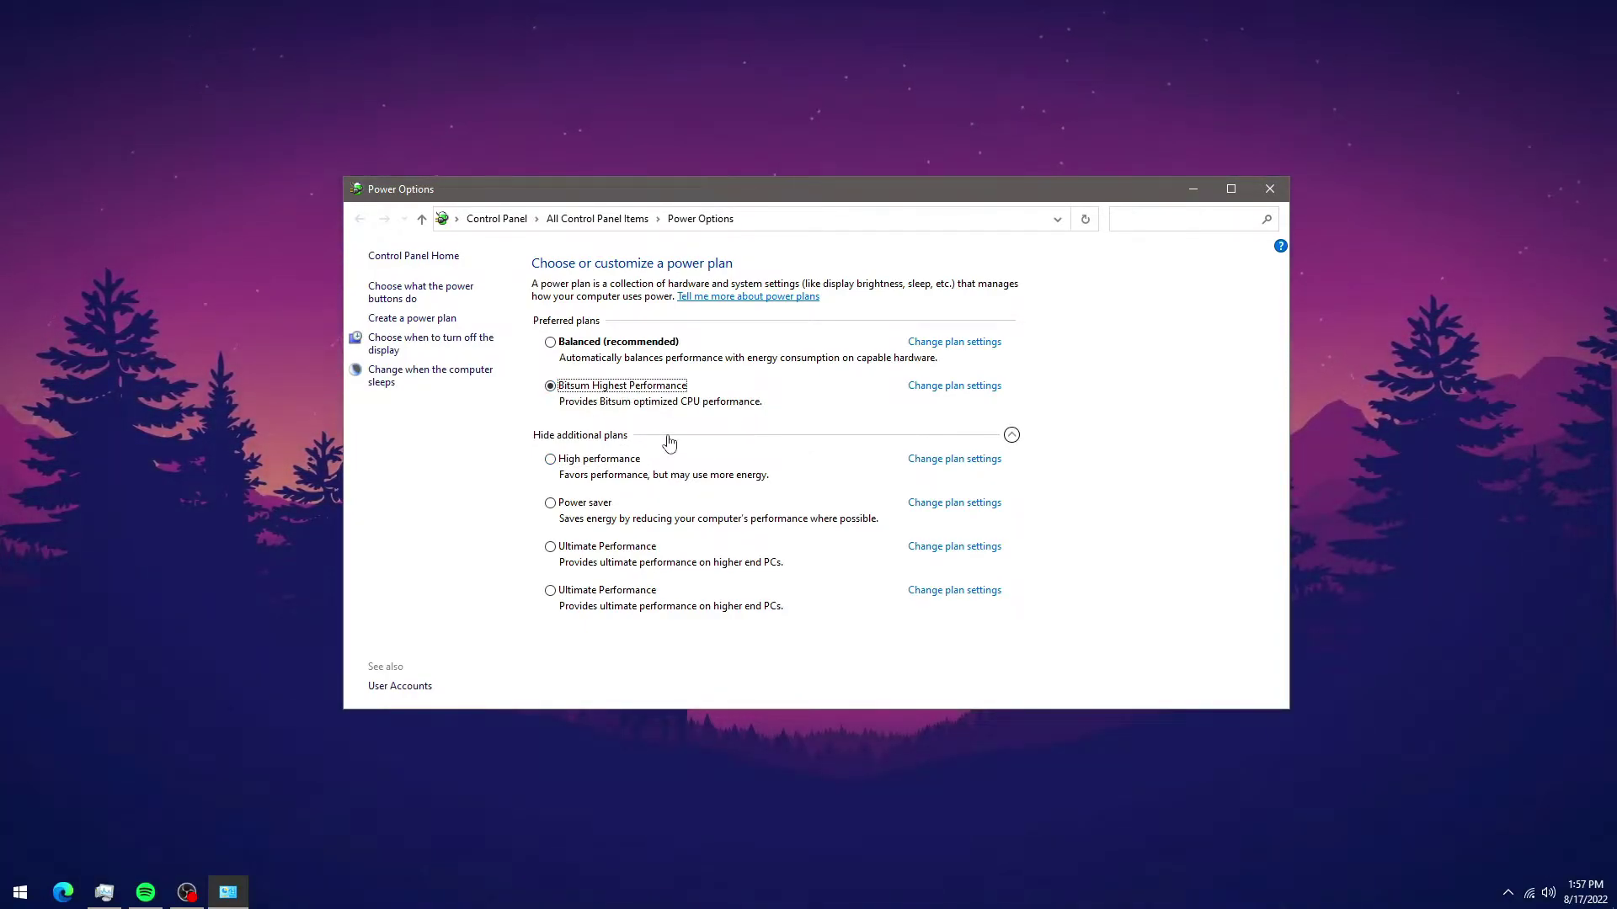
left_click(1269, 190)
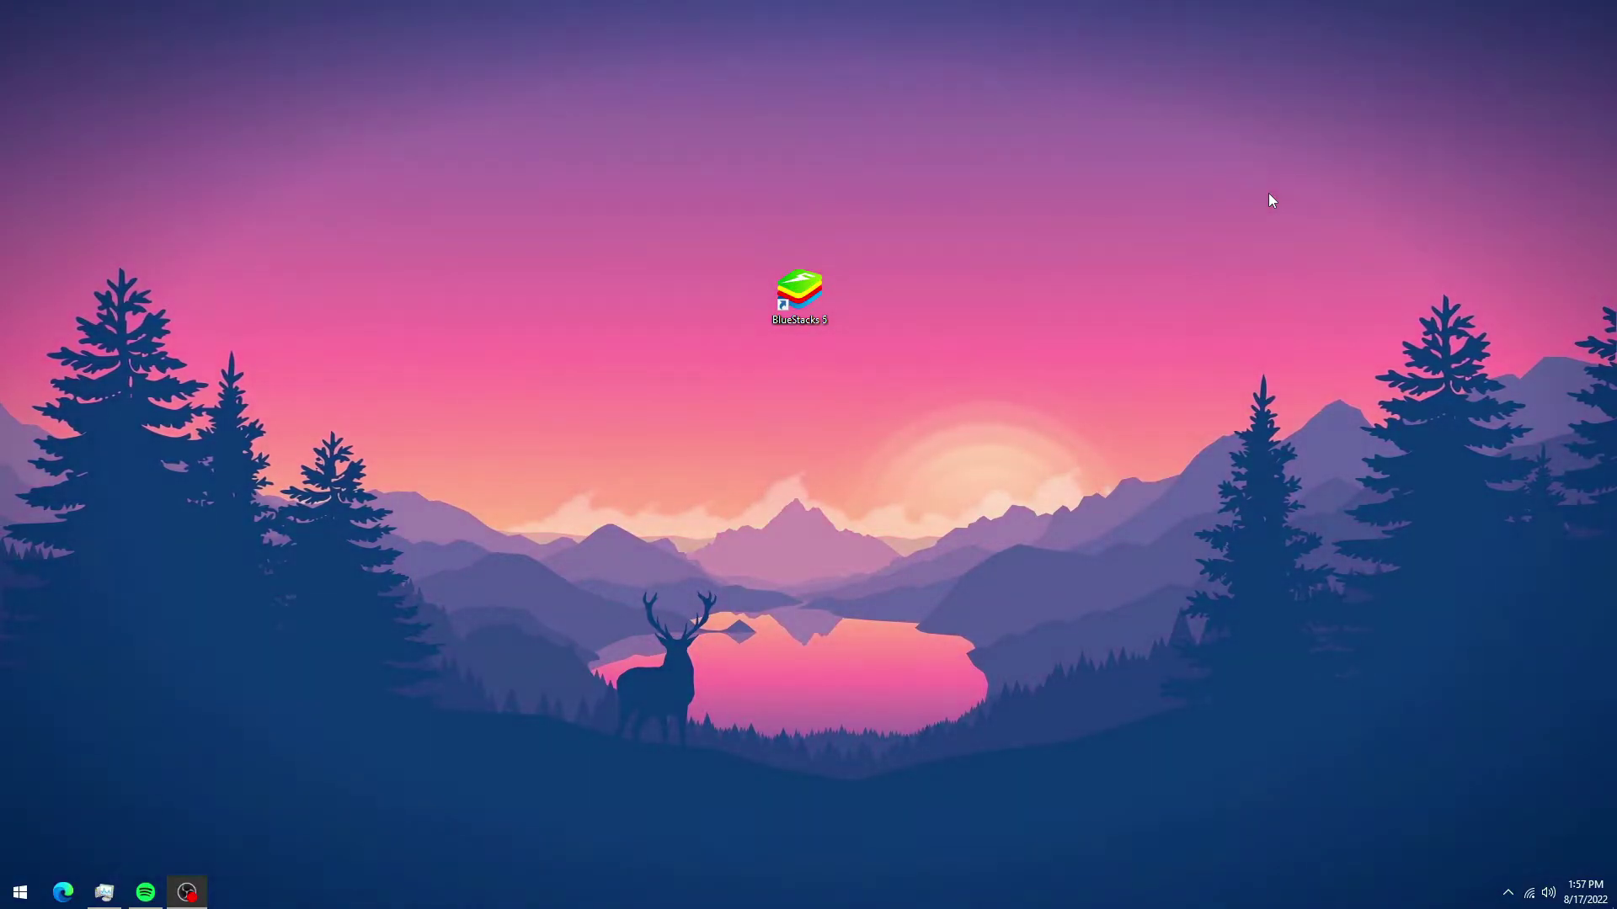
Launch BlueStacks 5 from the desktop and open its settings.
left_click(809, 291)
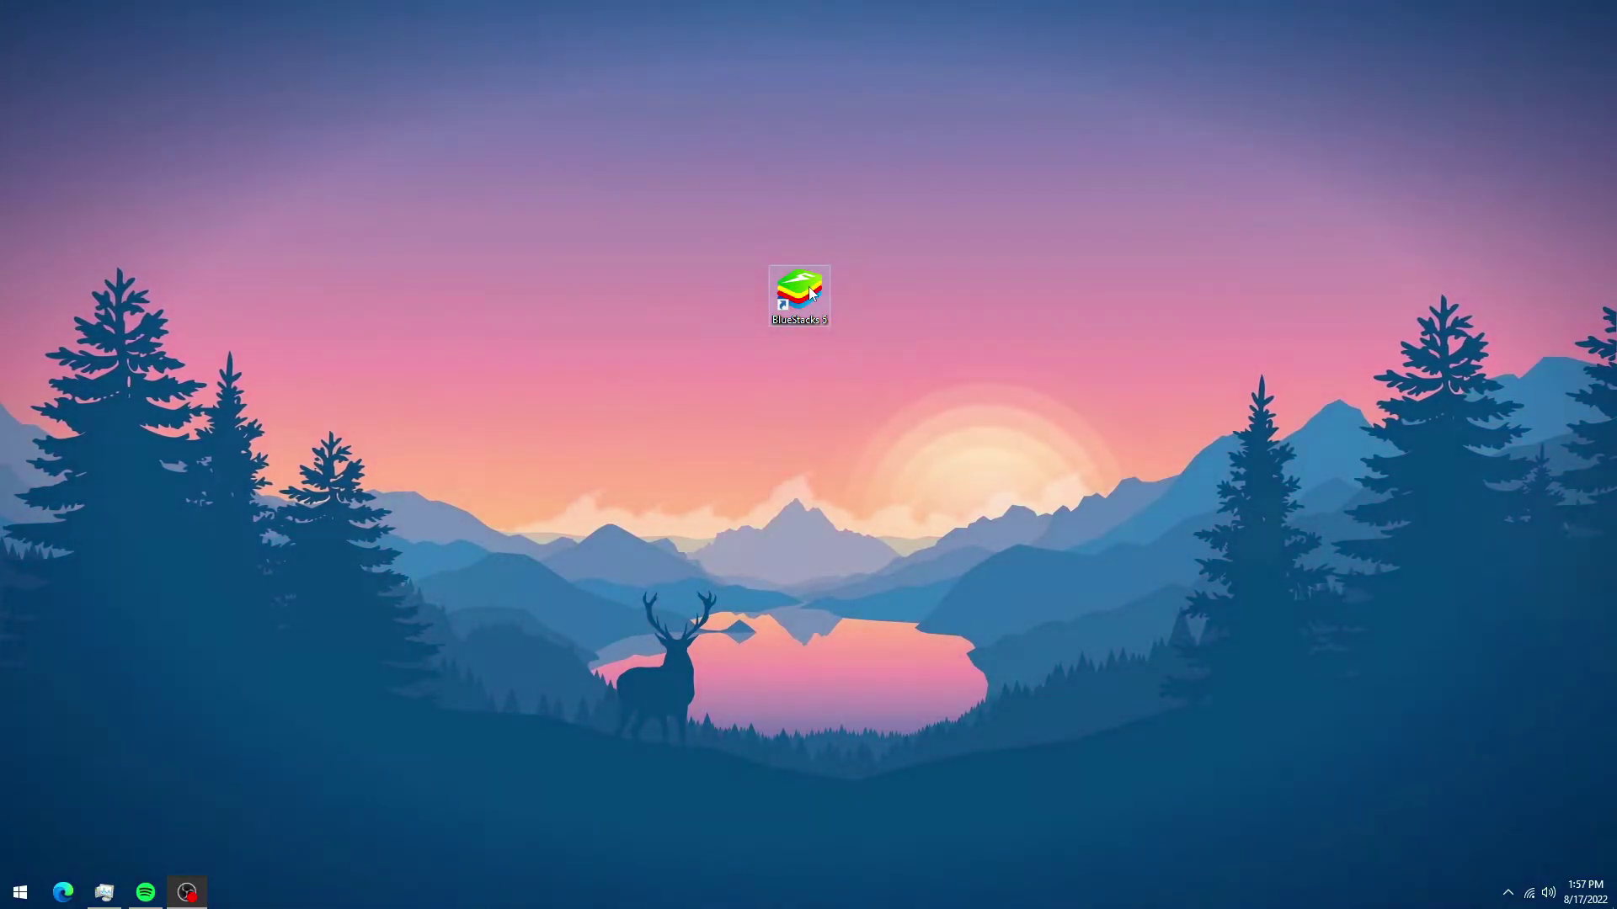
left_click(809, 291)
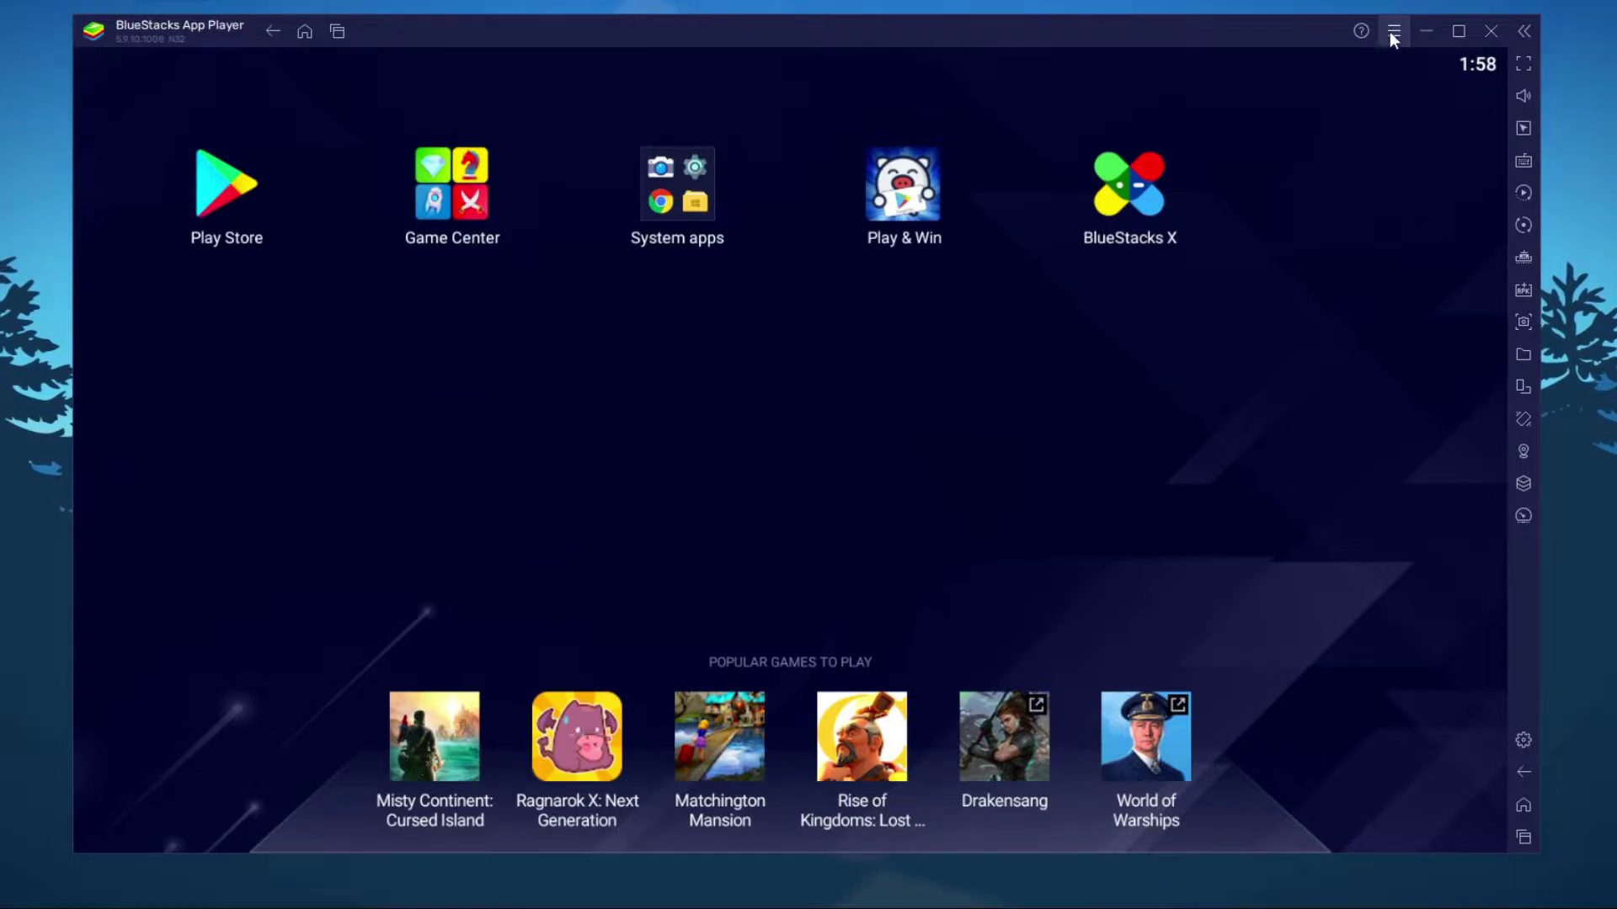
left_click(1390, 31)
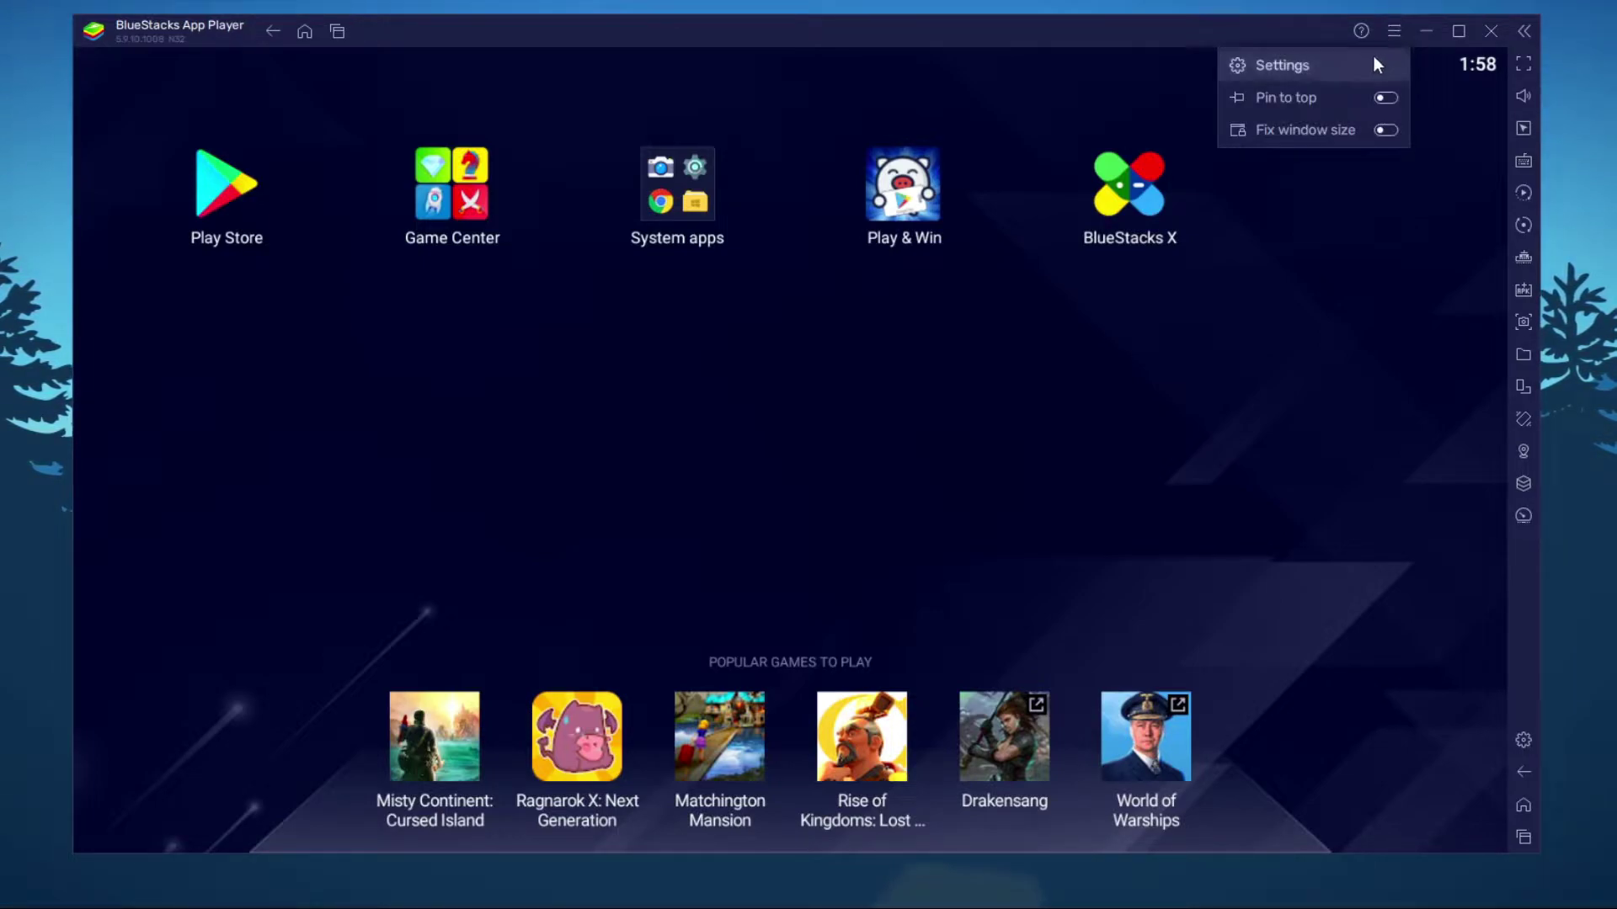
left_click(1333, 68)
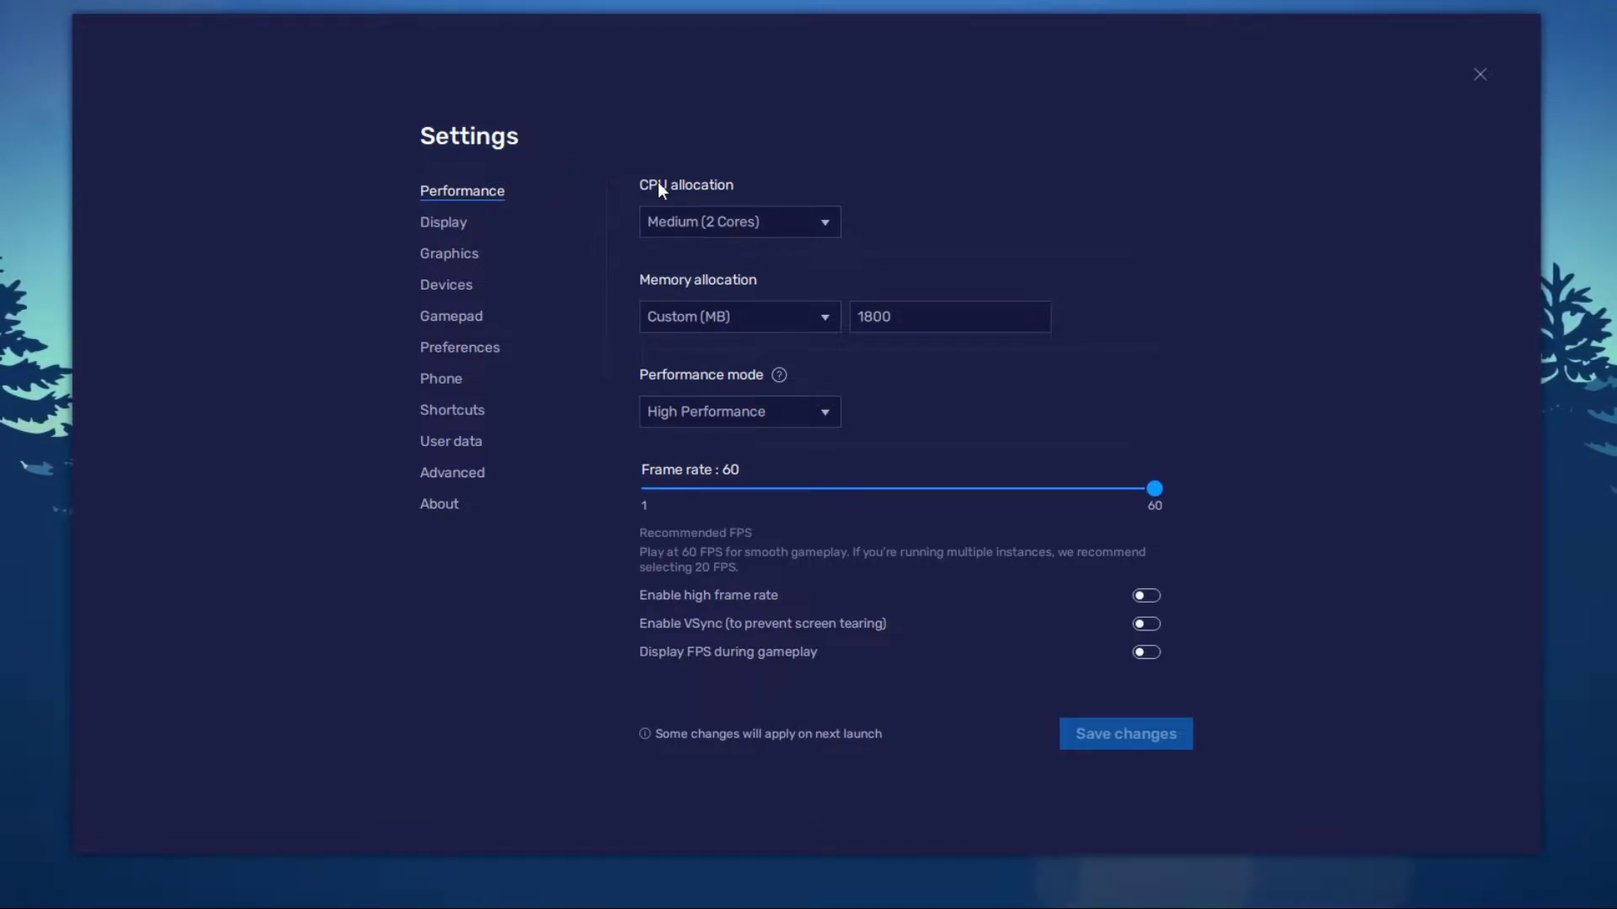
Set the CPU allocation to Medium (2 Cores) and the memory allocation to Medium (2 GB).
left_click(724, 226)
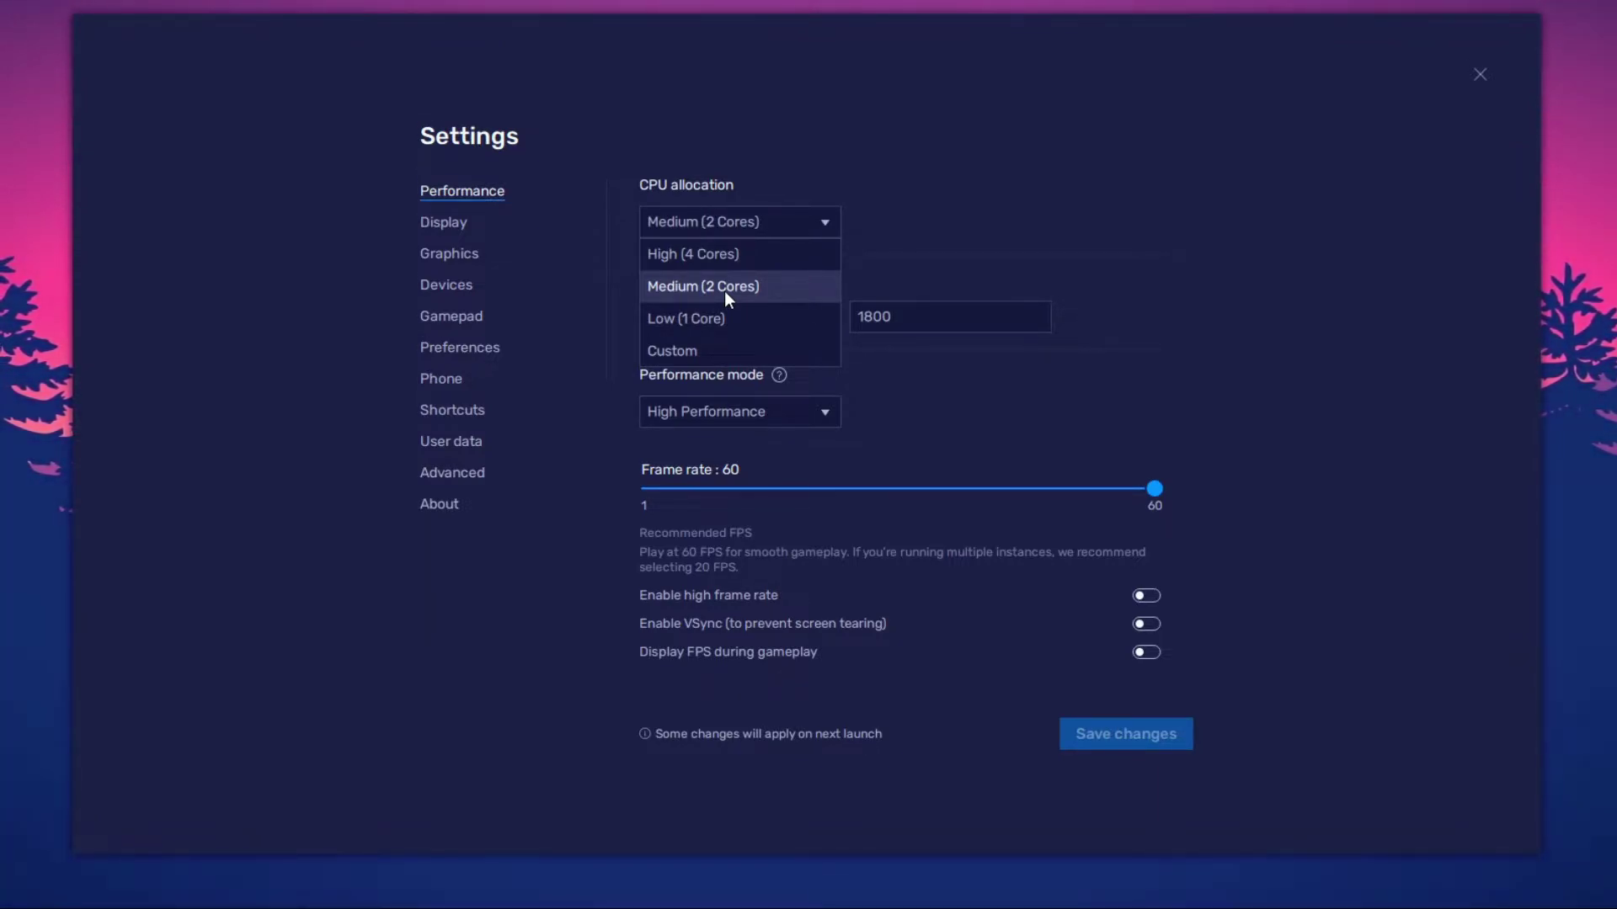
left_click(726, 295)
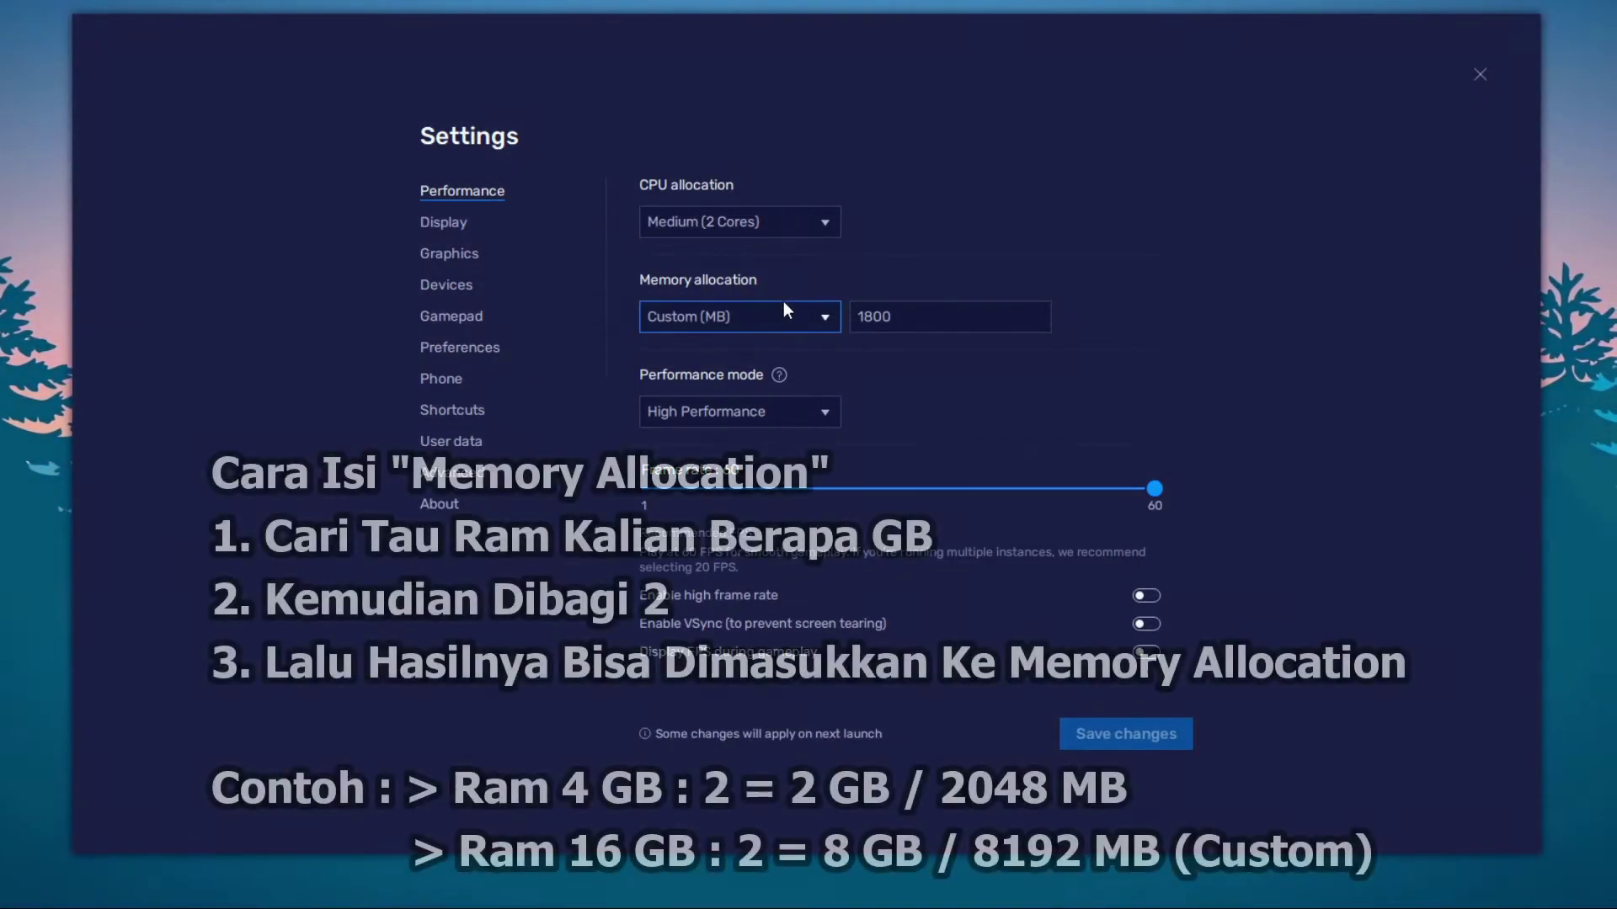
left_click(779, 328)
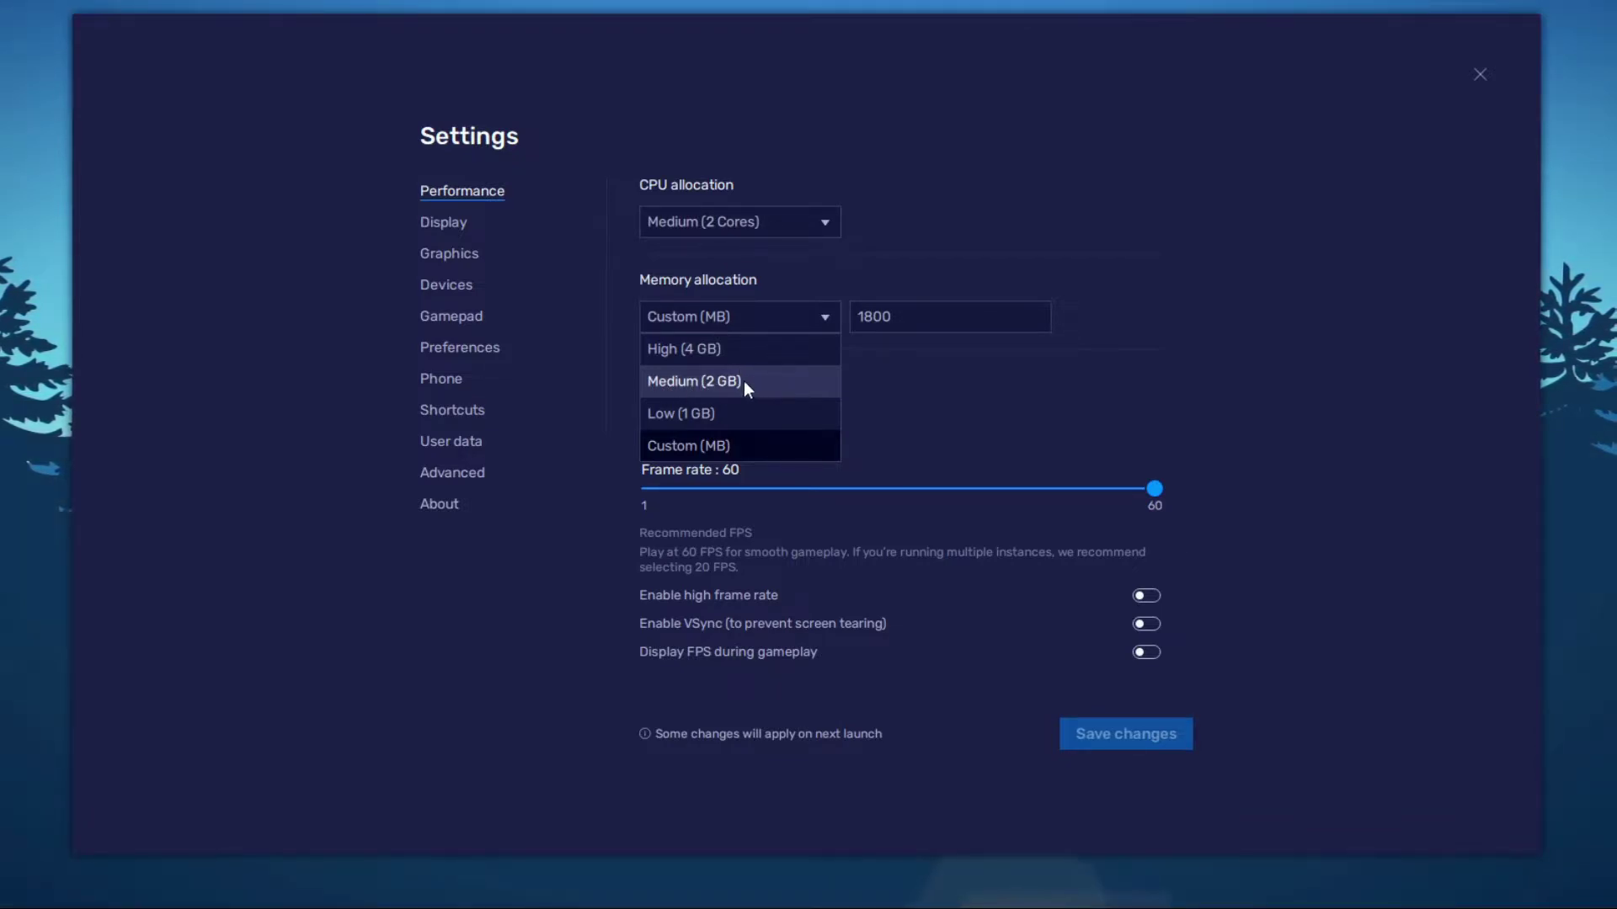
left_click(710, 382)
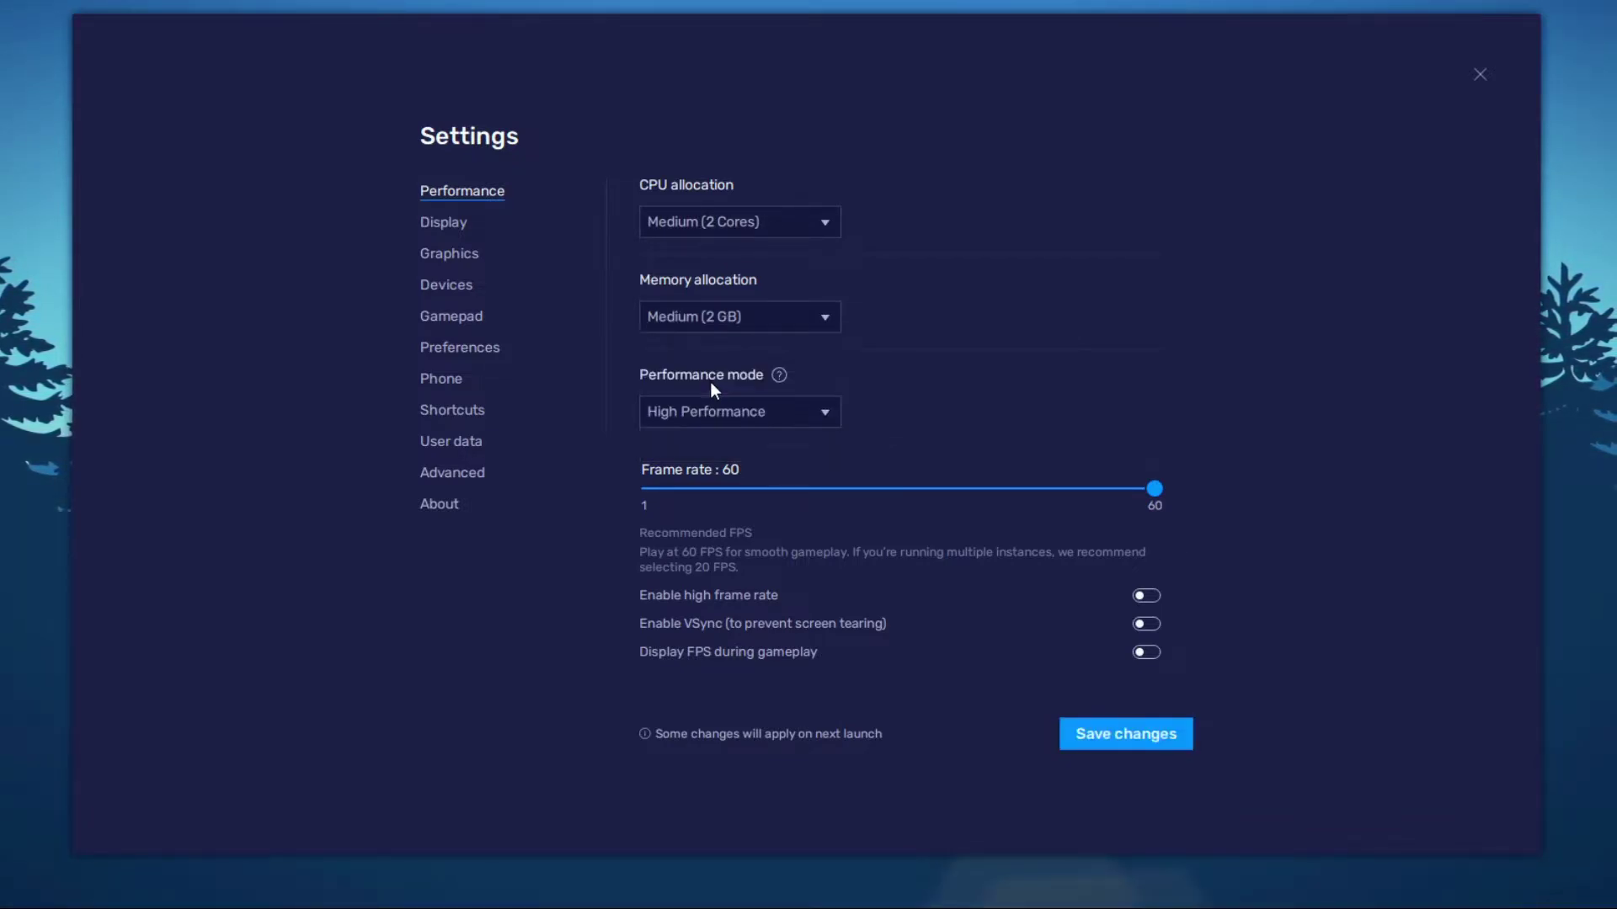
Try memory allocations of High (4 GB) and Low (1 GB), and settle on High (4 GB).
left_click(730, 321)
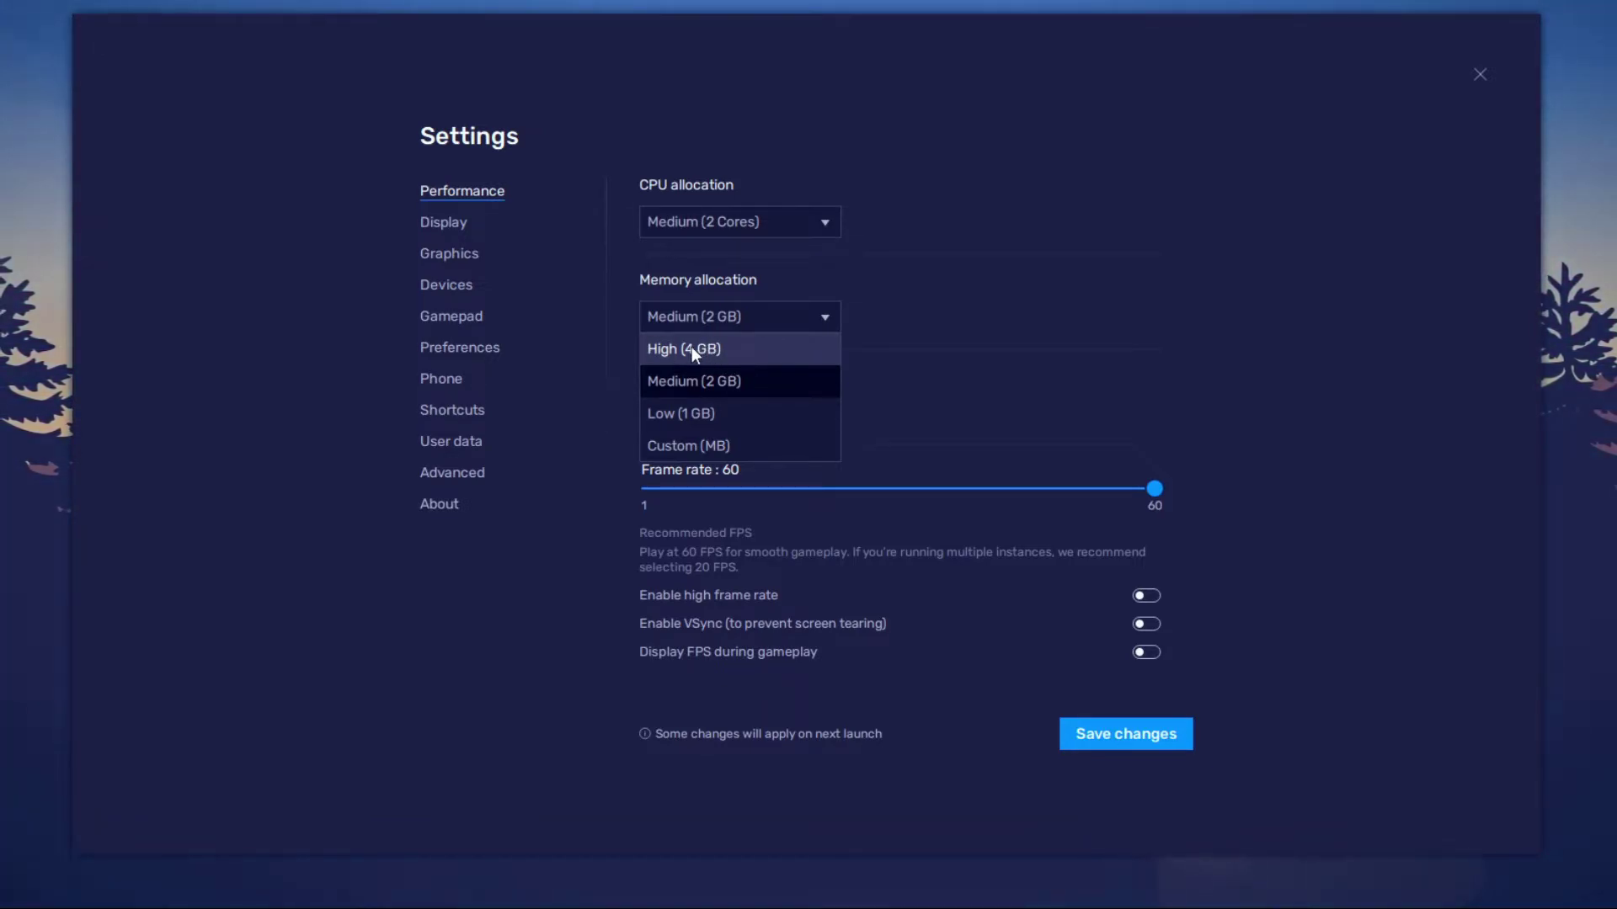
left_click(713, 354)
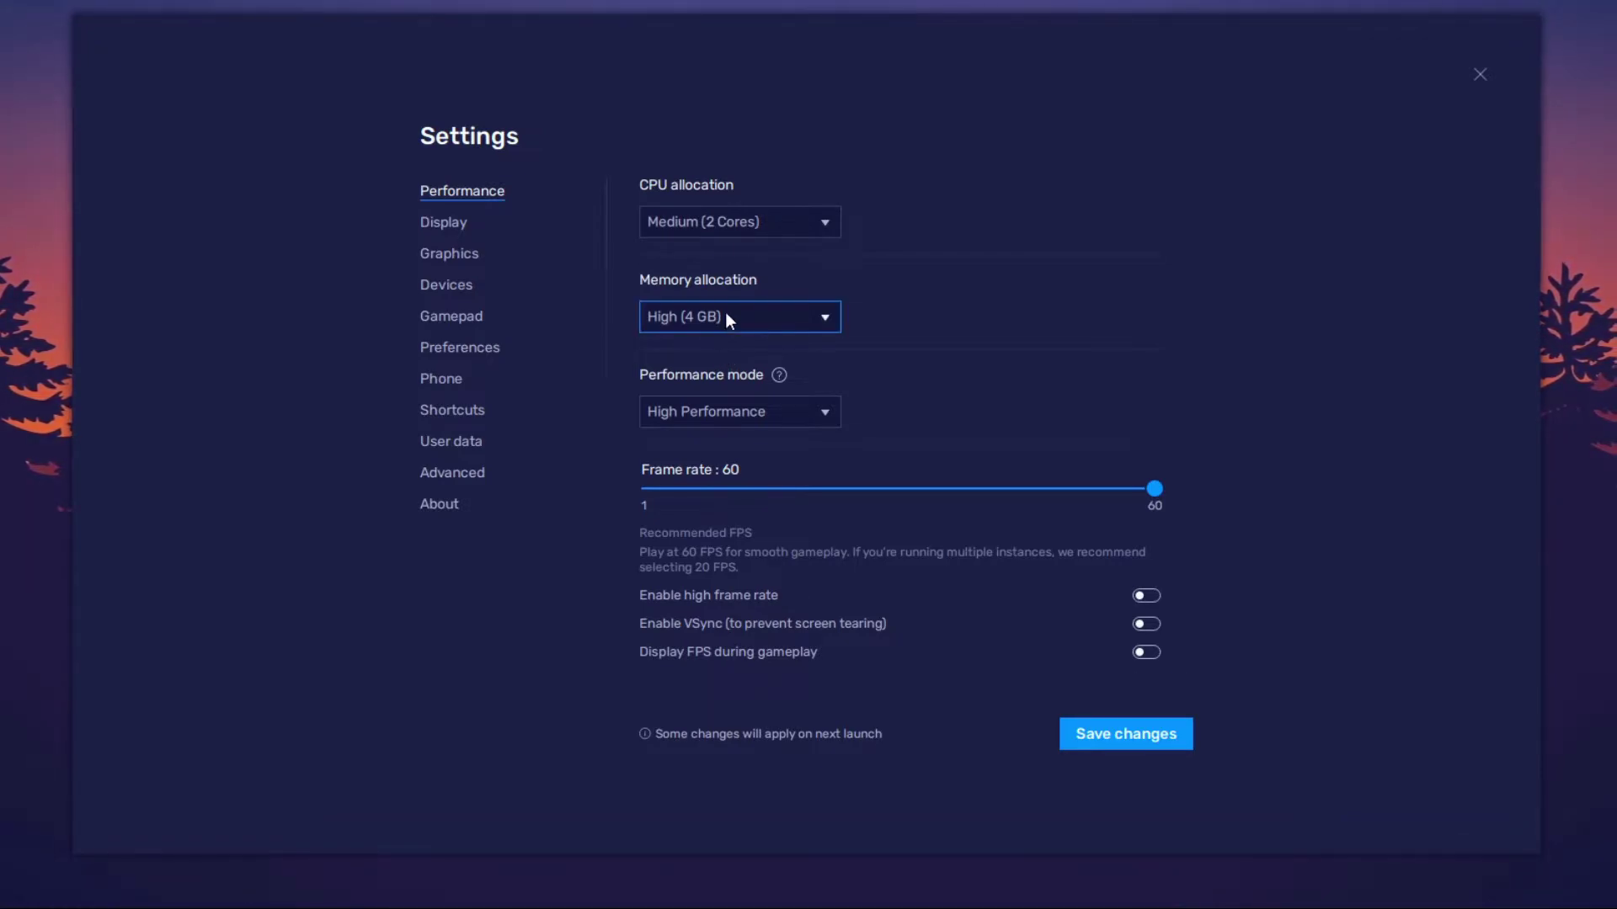
left_click(727, 313)
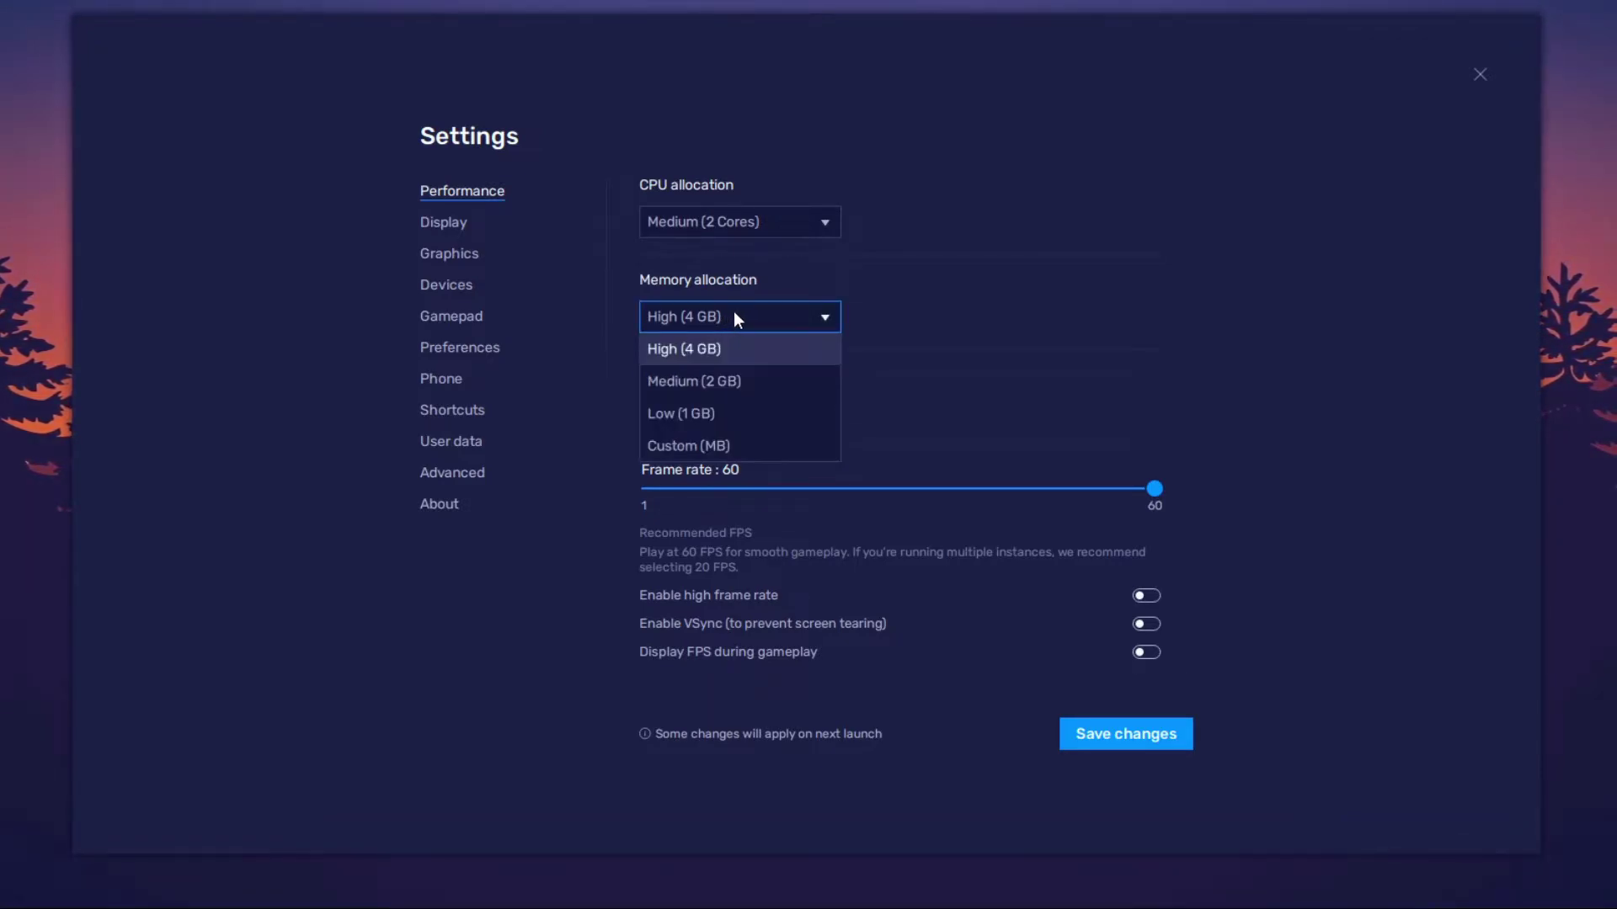
left_click(713, 412)
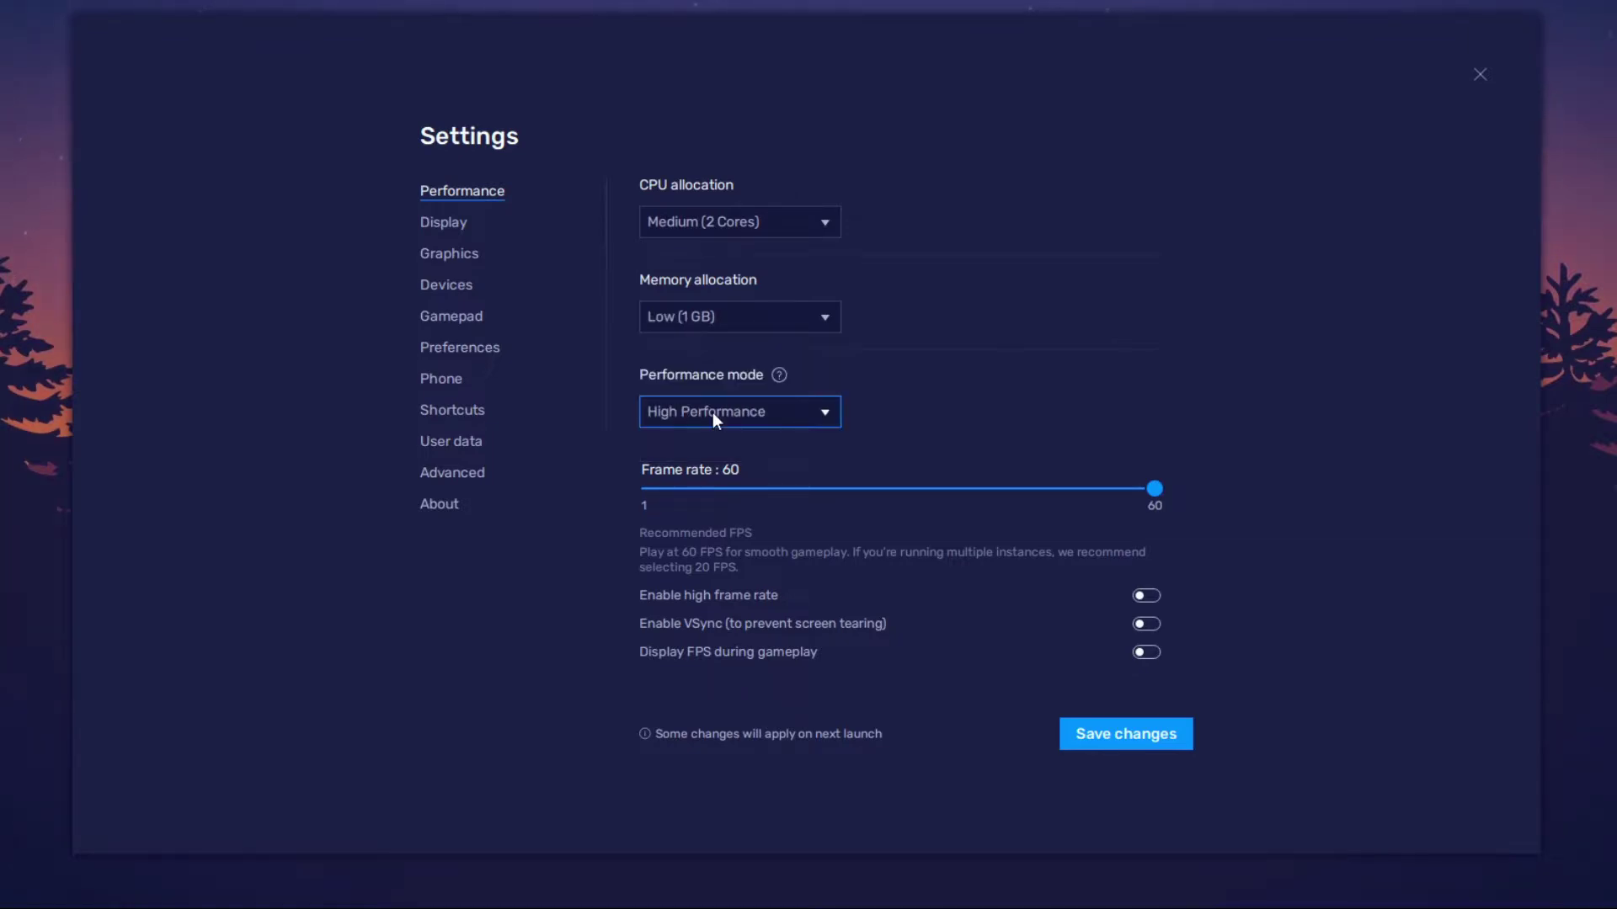
left_click(699, 316)
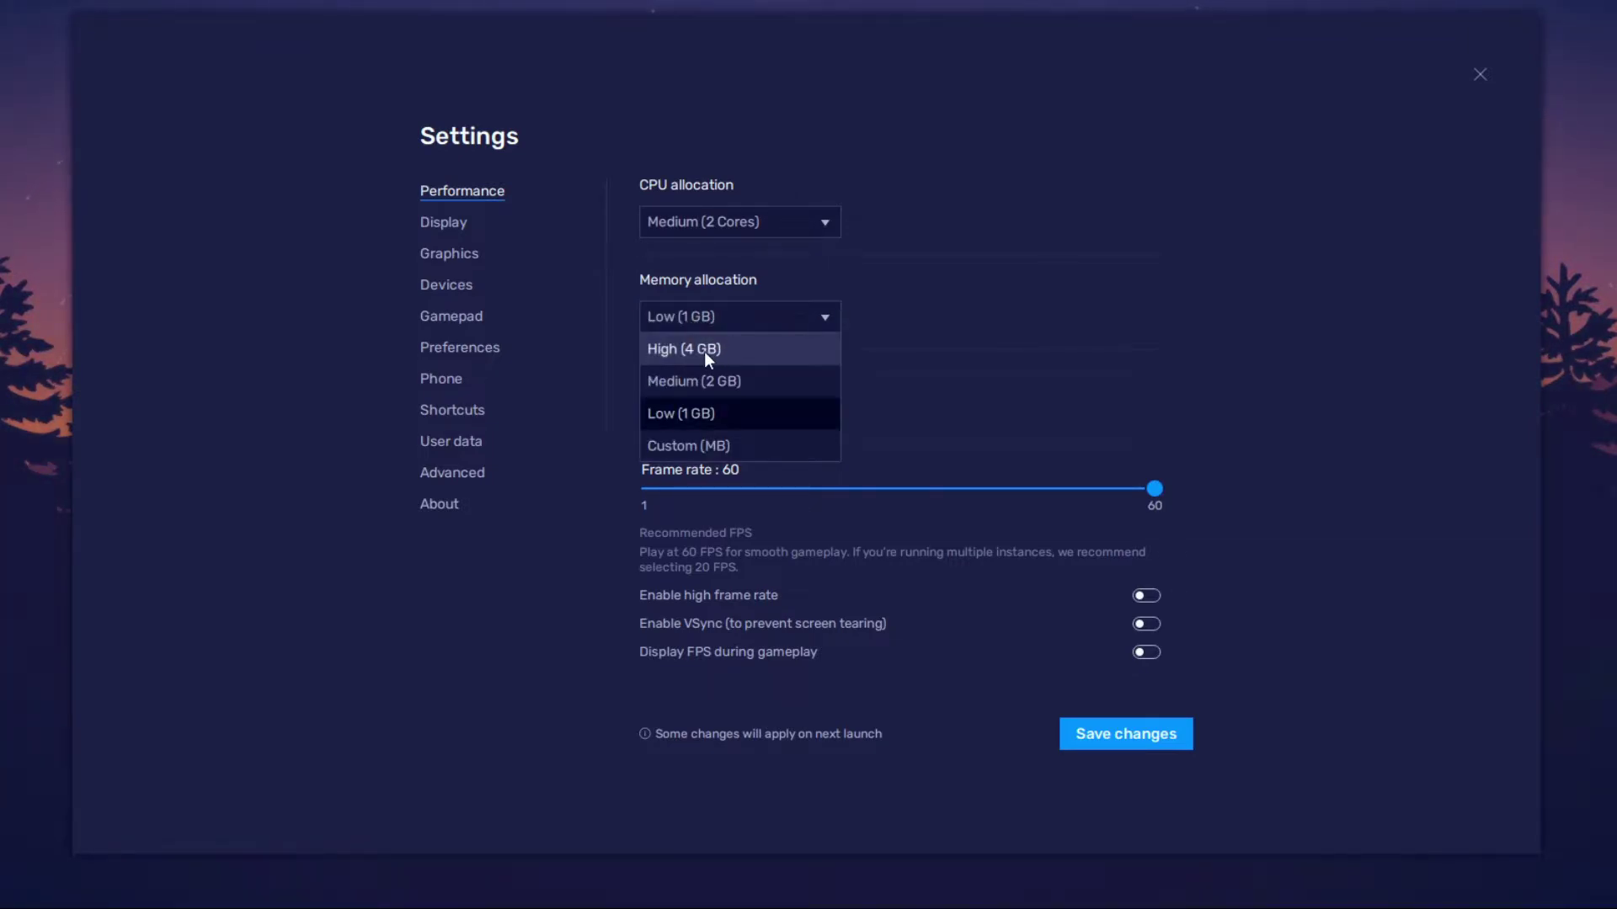
left_click(694, 350)
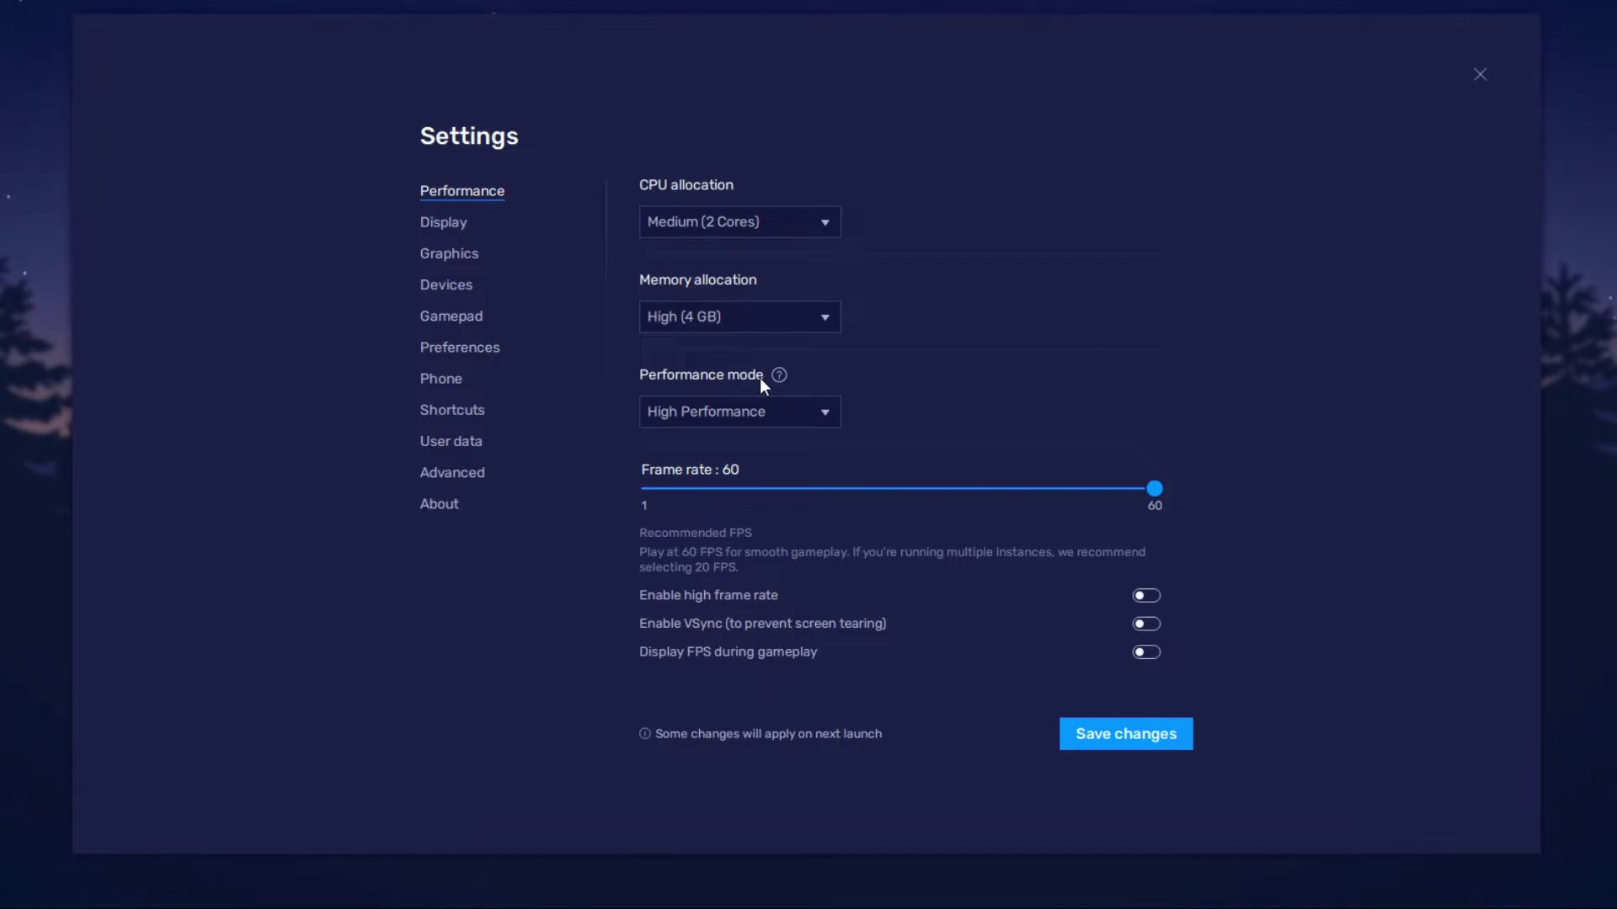
Try the Low Memory performance mode and switch the mode back to High Performance.
left_click(746, 404)
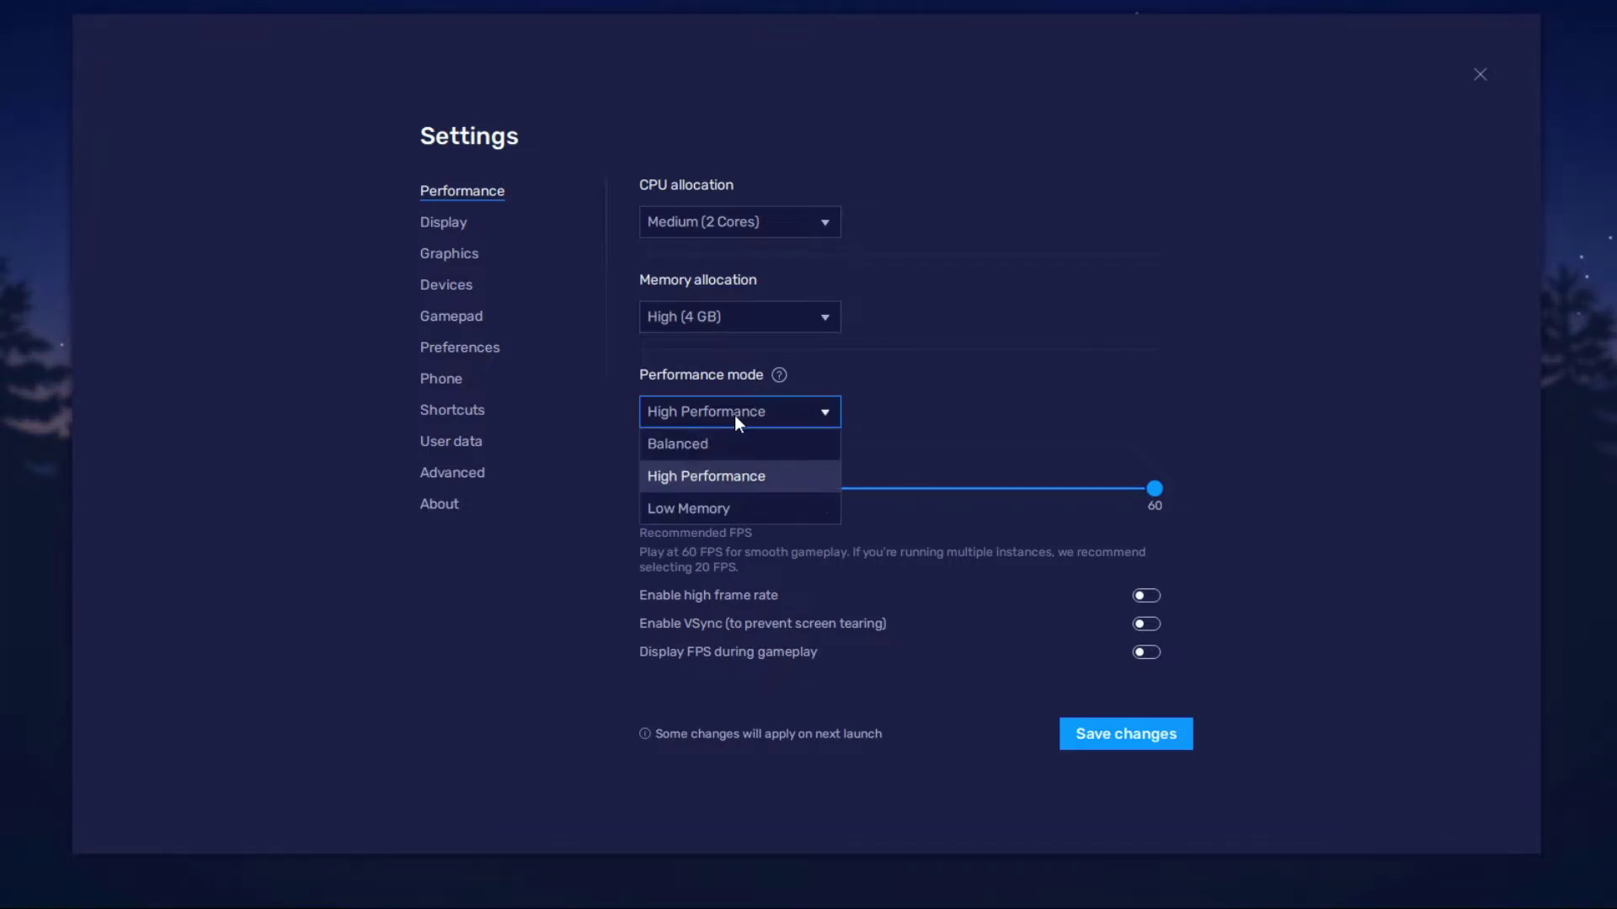
left_click(714, 477)
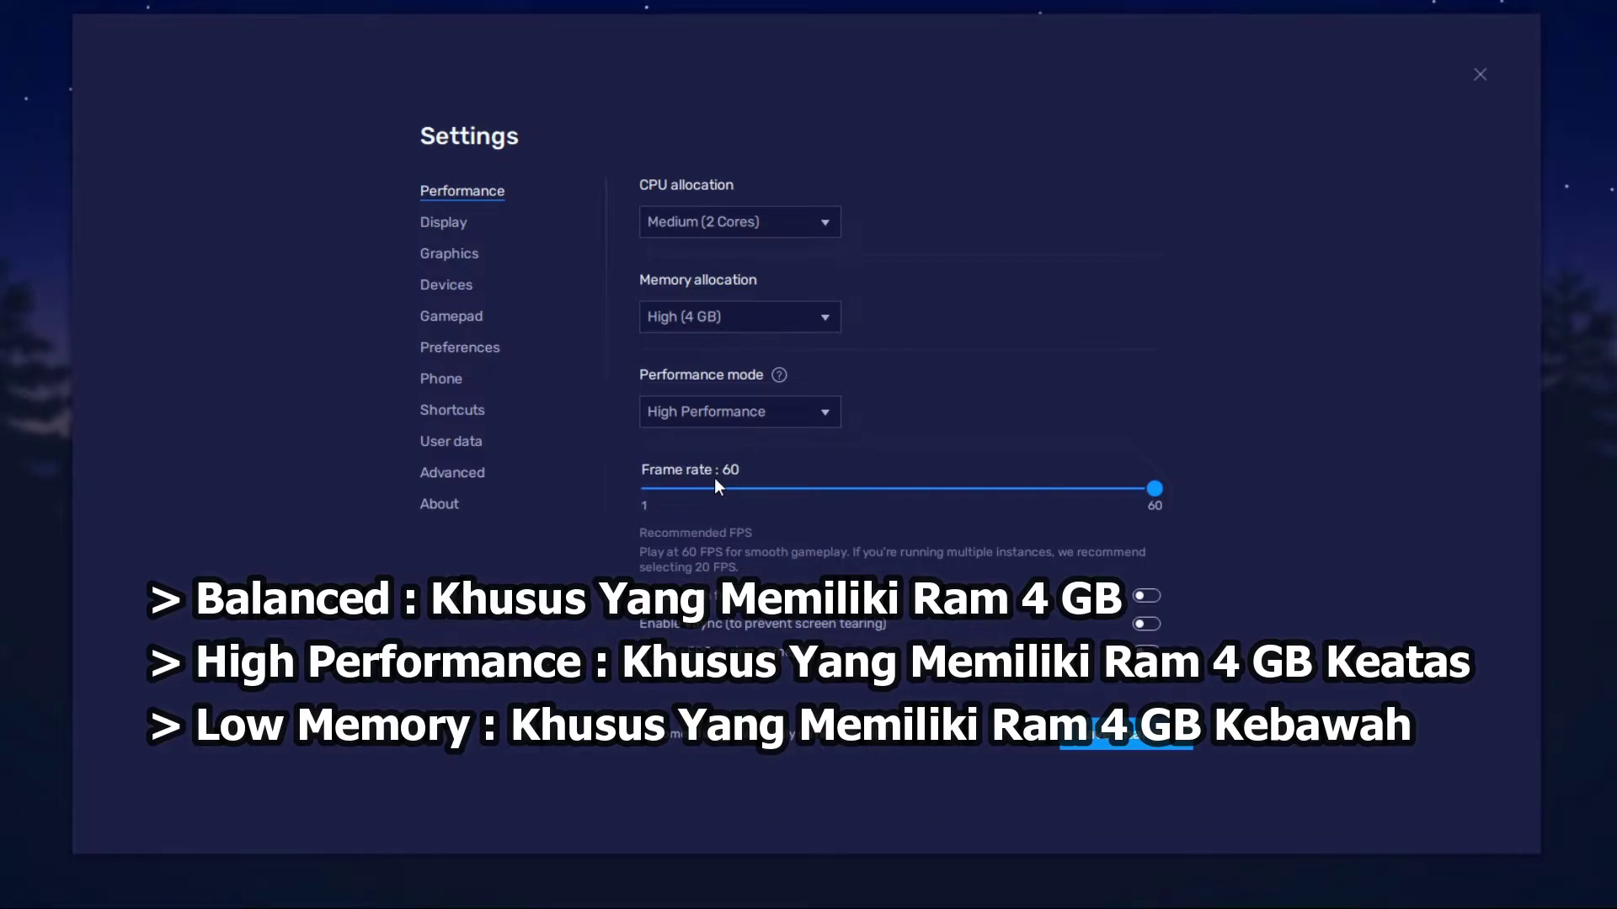
left_click(720, 412)
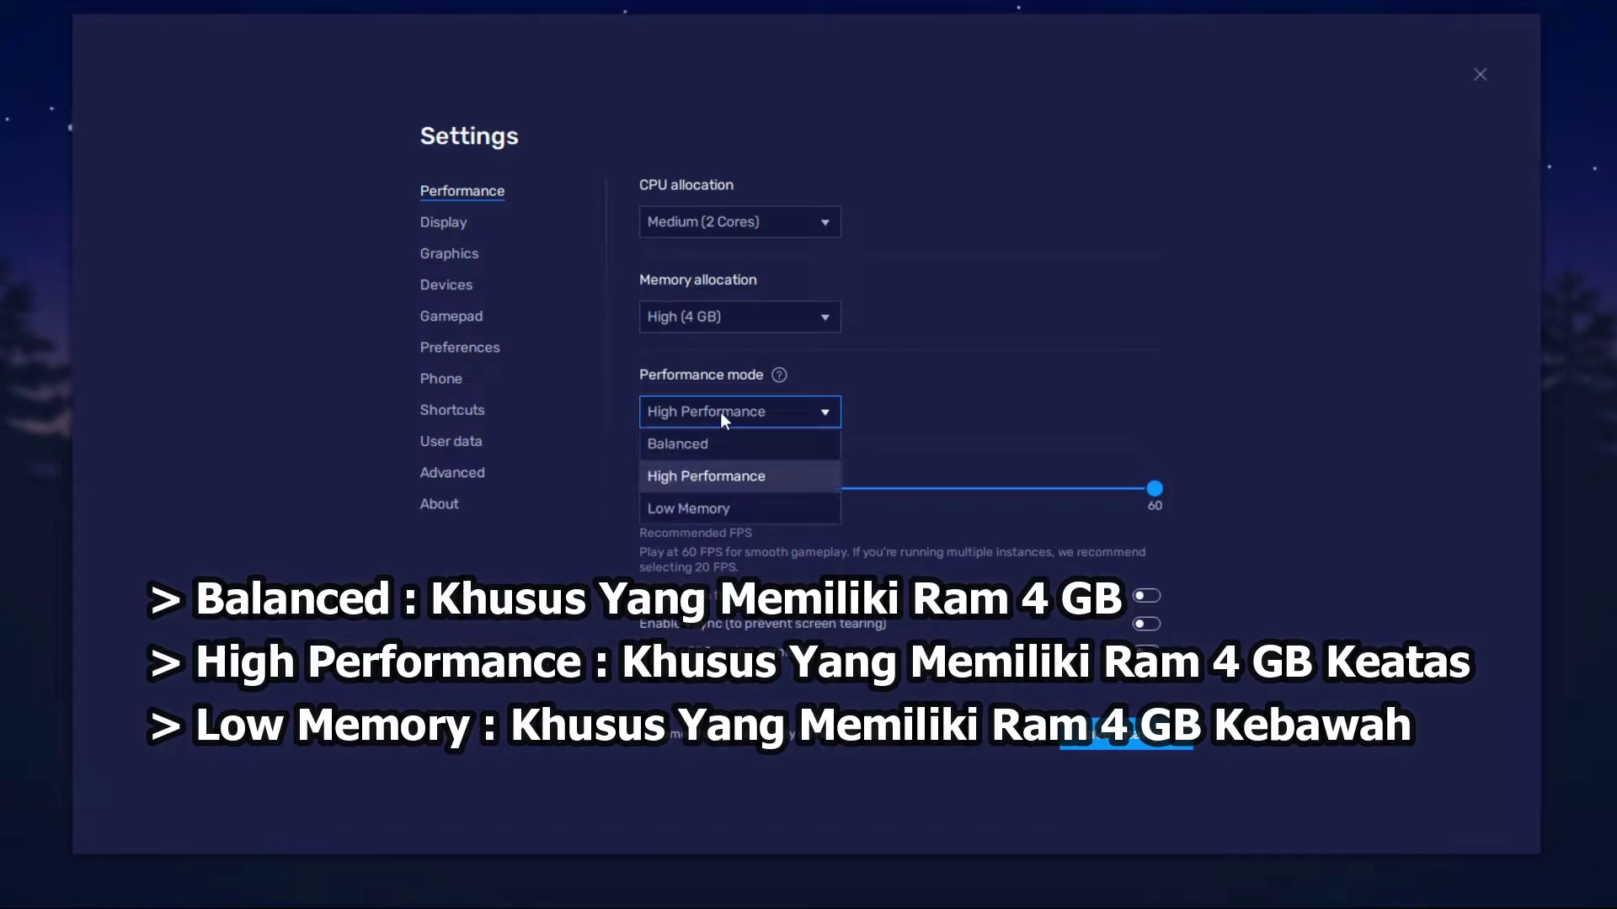
left_click(710, 510)
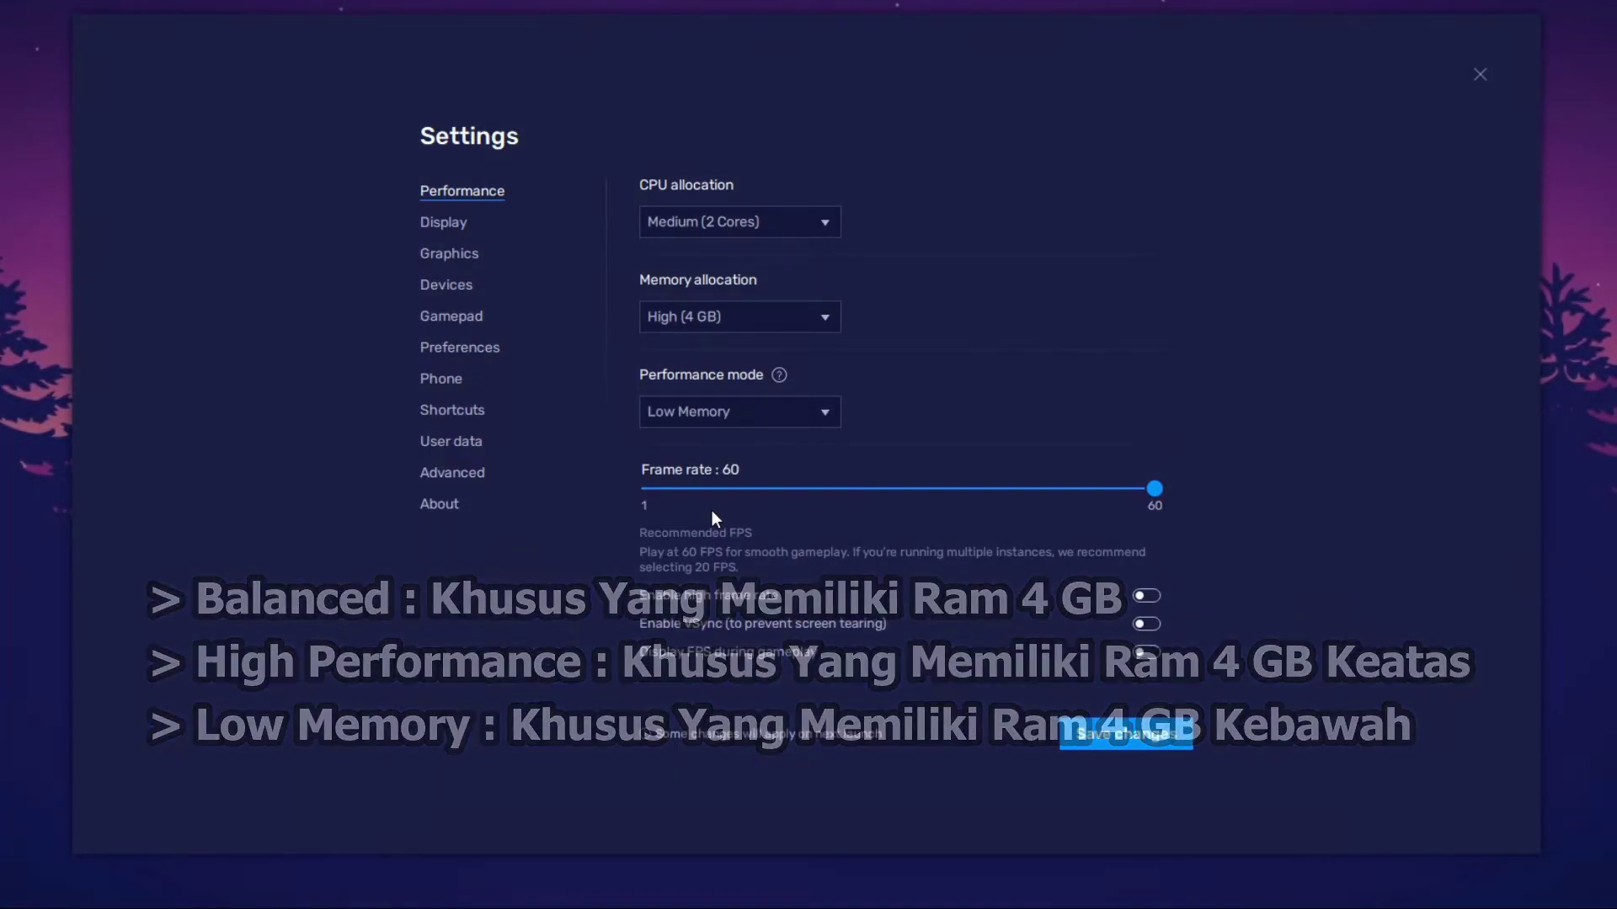
left_click(719, 416)
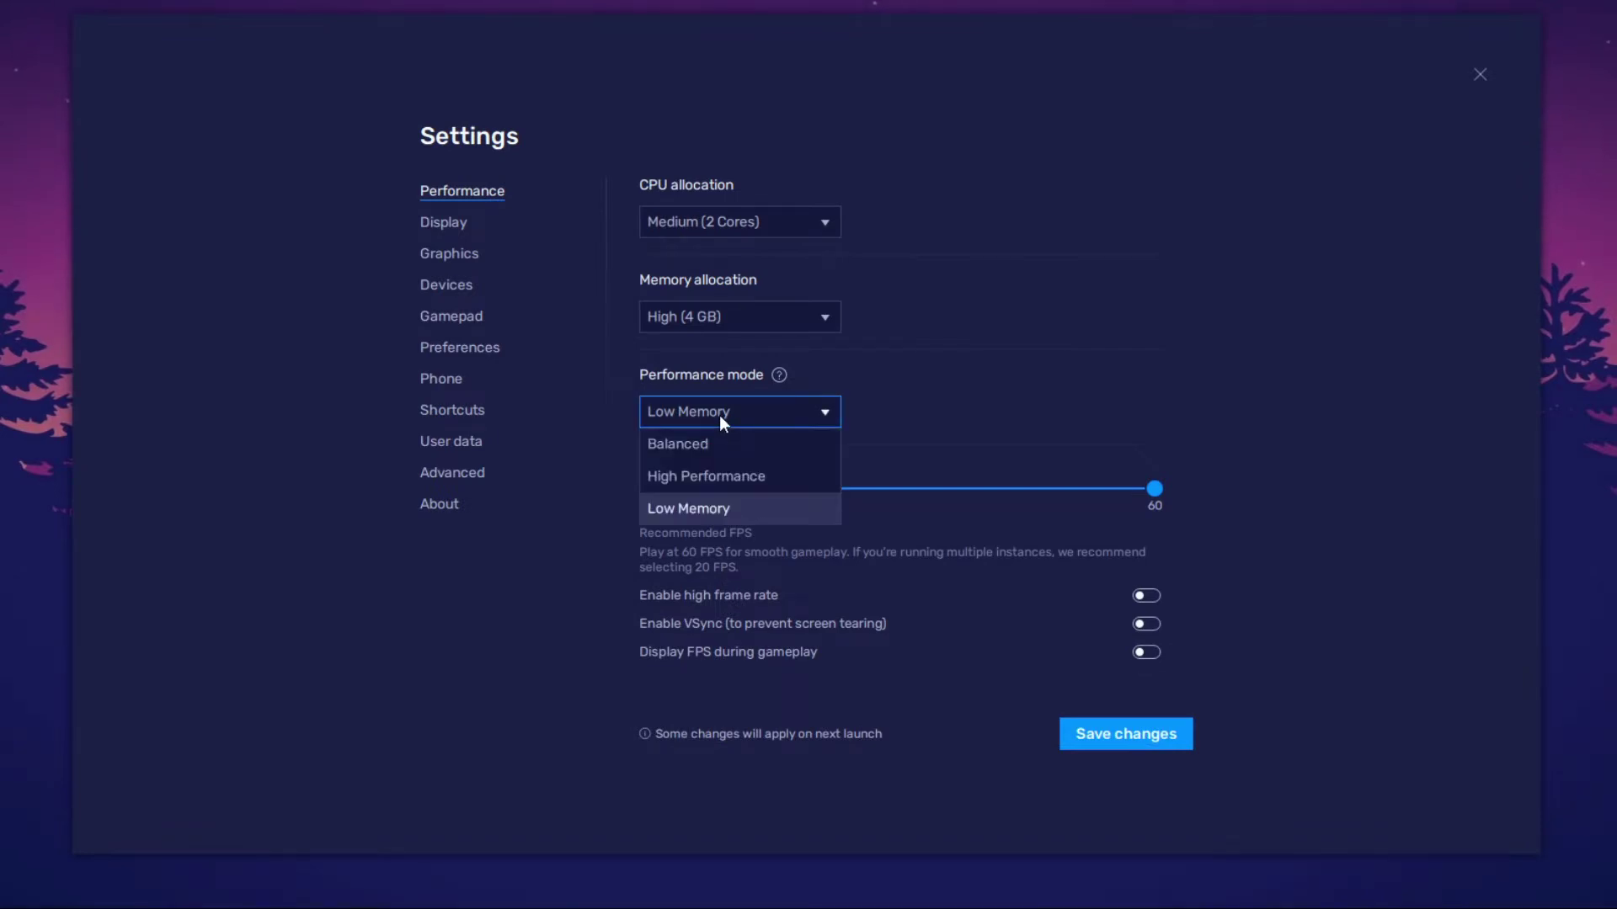
left_click(718, 480)
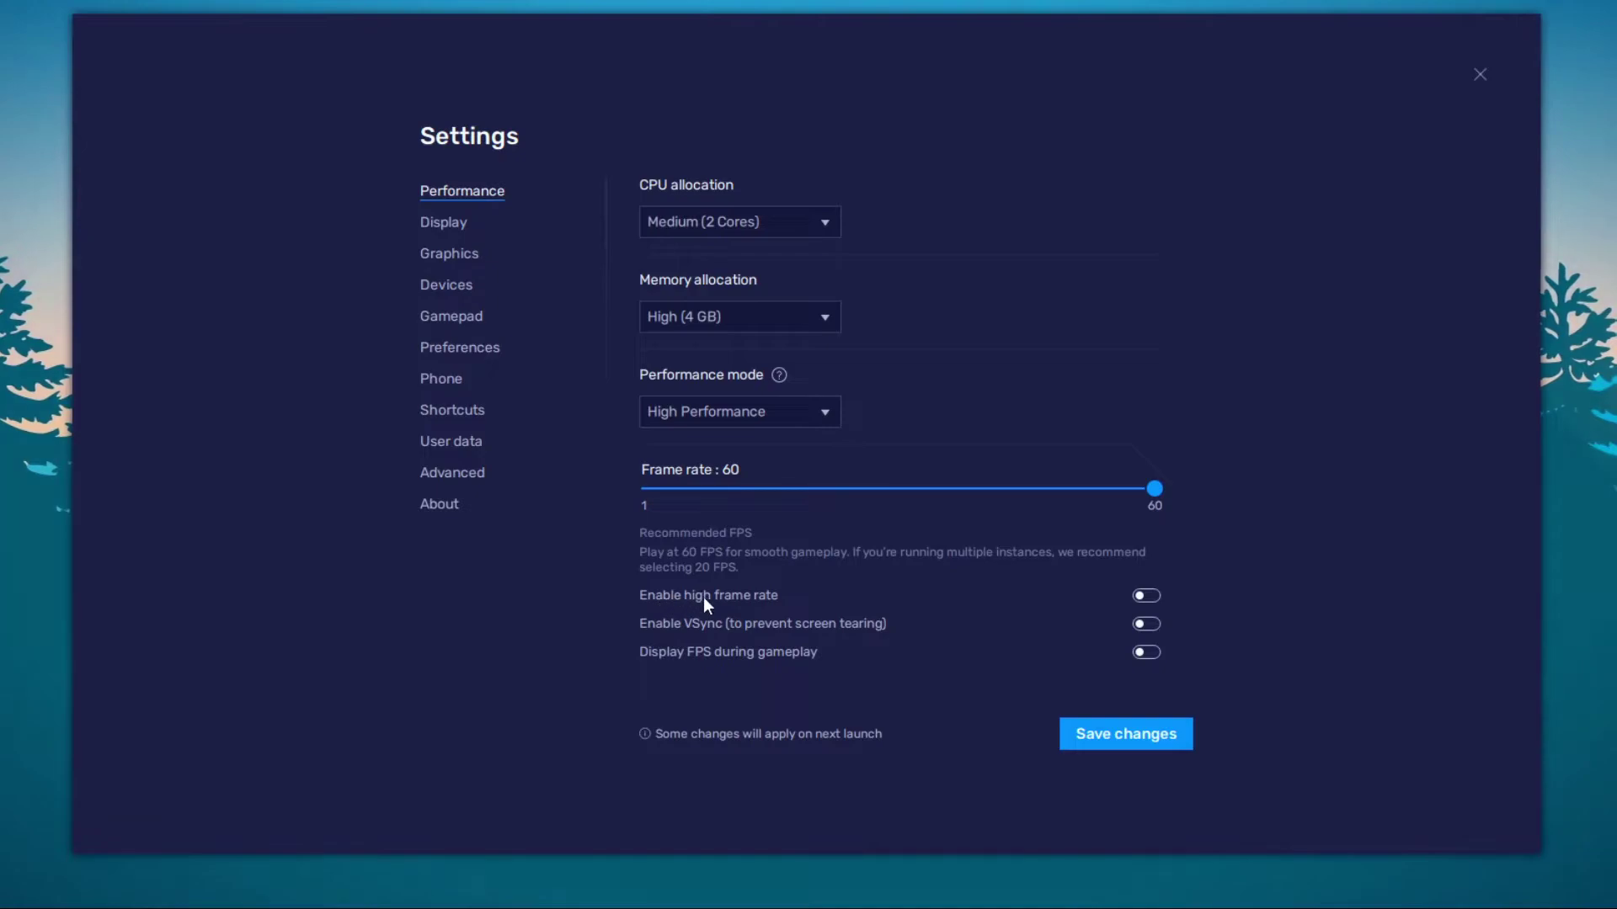
Try enabling high frame rate with the frame rate at 240, and turn the option off again.
left_click(1152, 595)
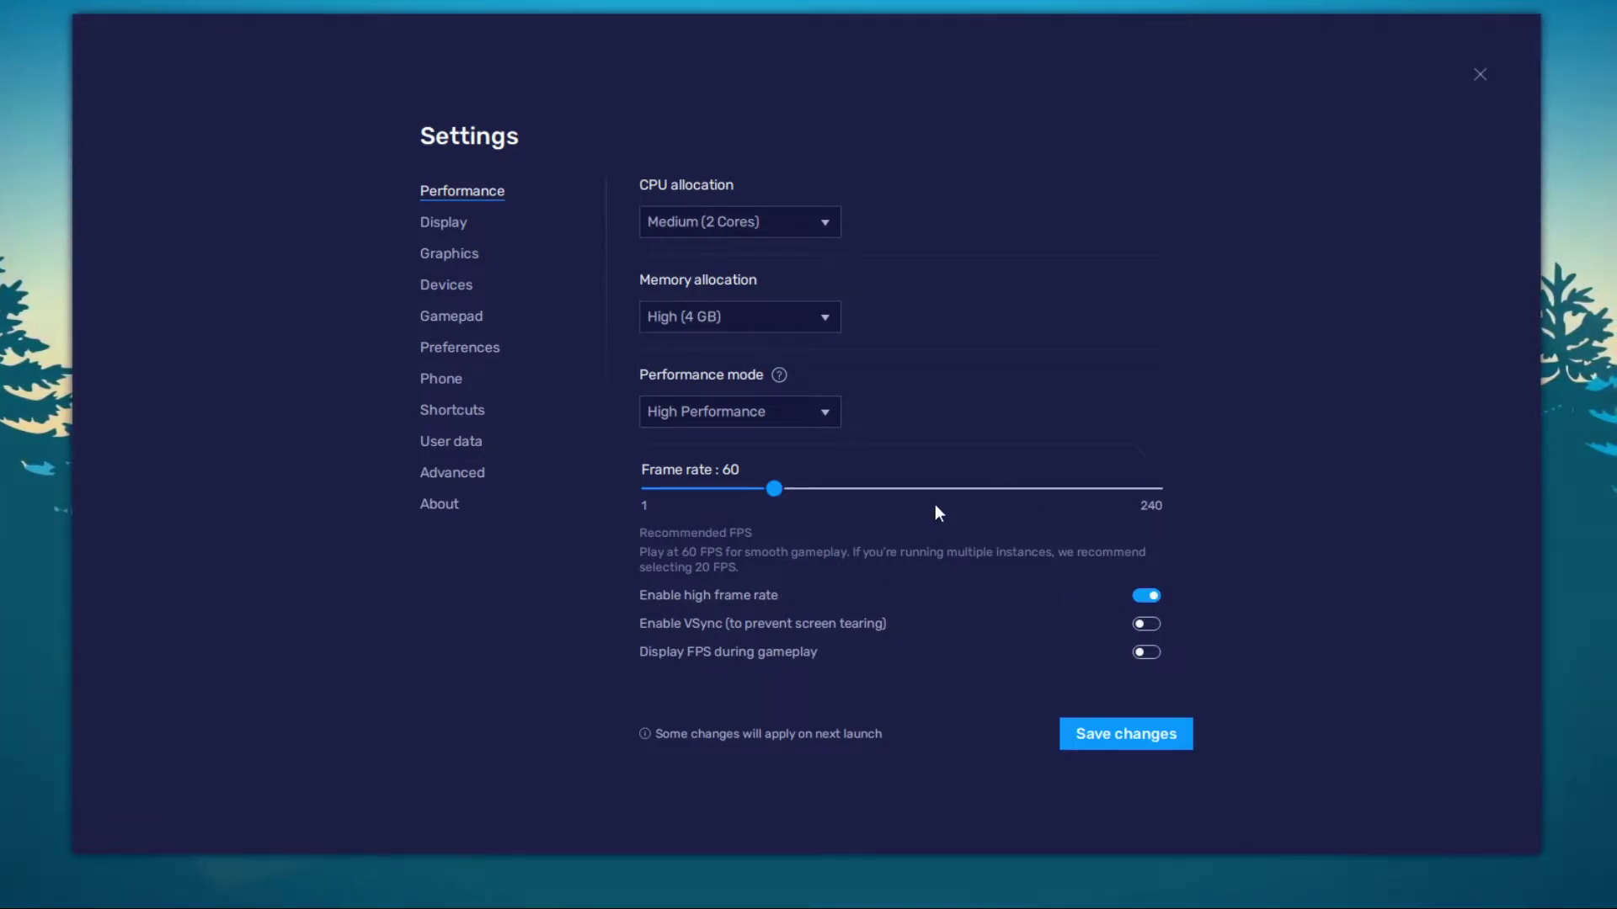
left_click_drag(772, 490, 1228, 491)
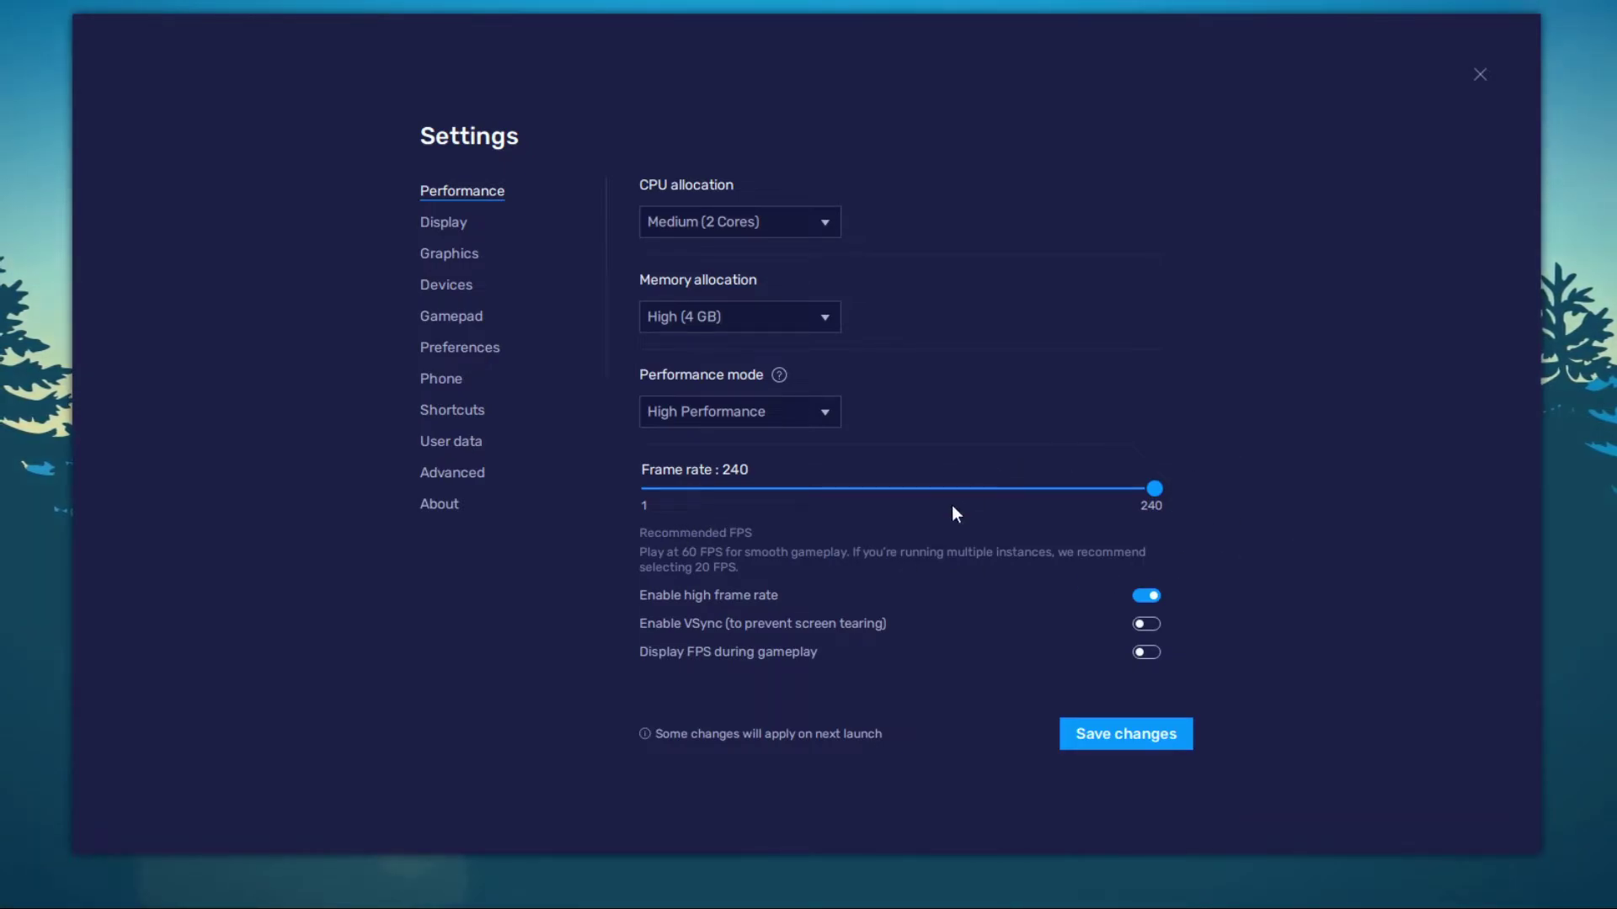
left_click(1147, 597)
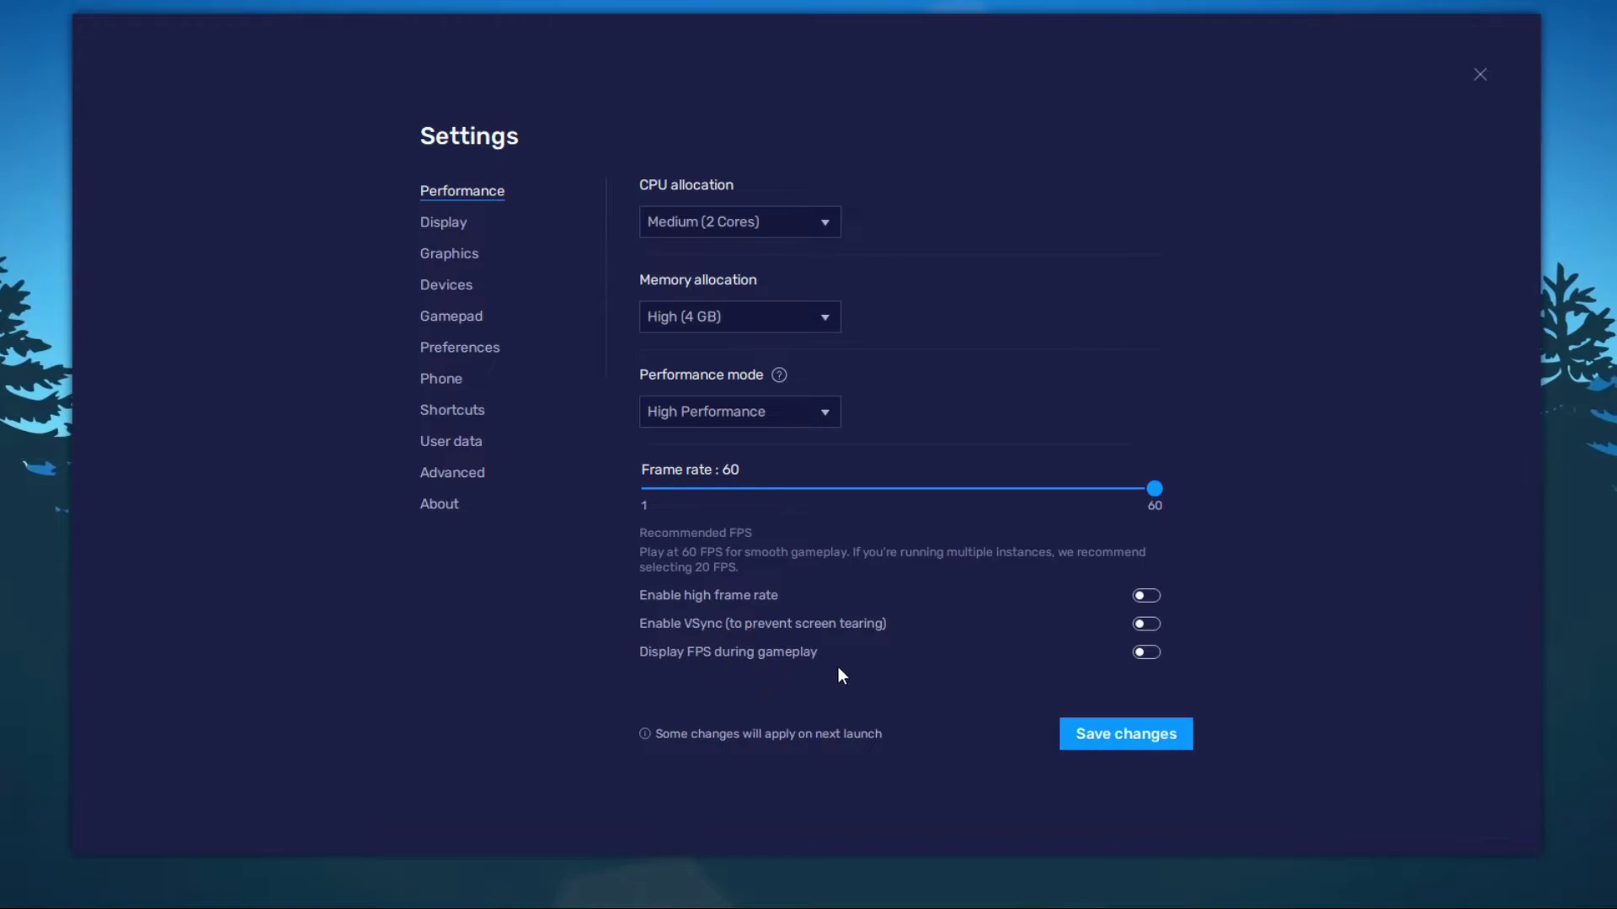
Enable the FPS display during gameplay, save the performance changes and restart BlueStacks.
left_click(1147, 654)
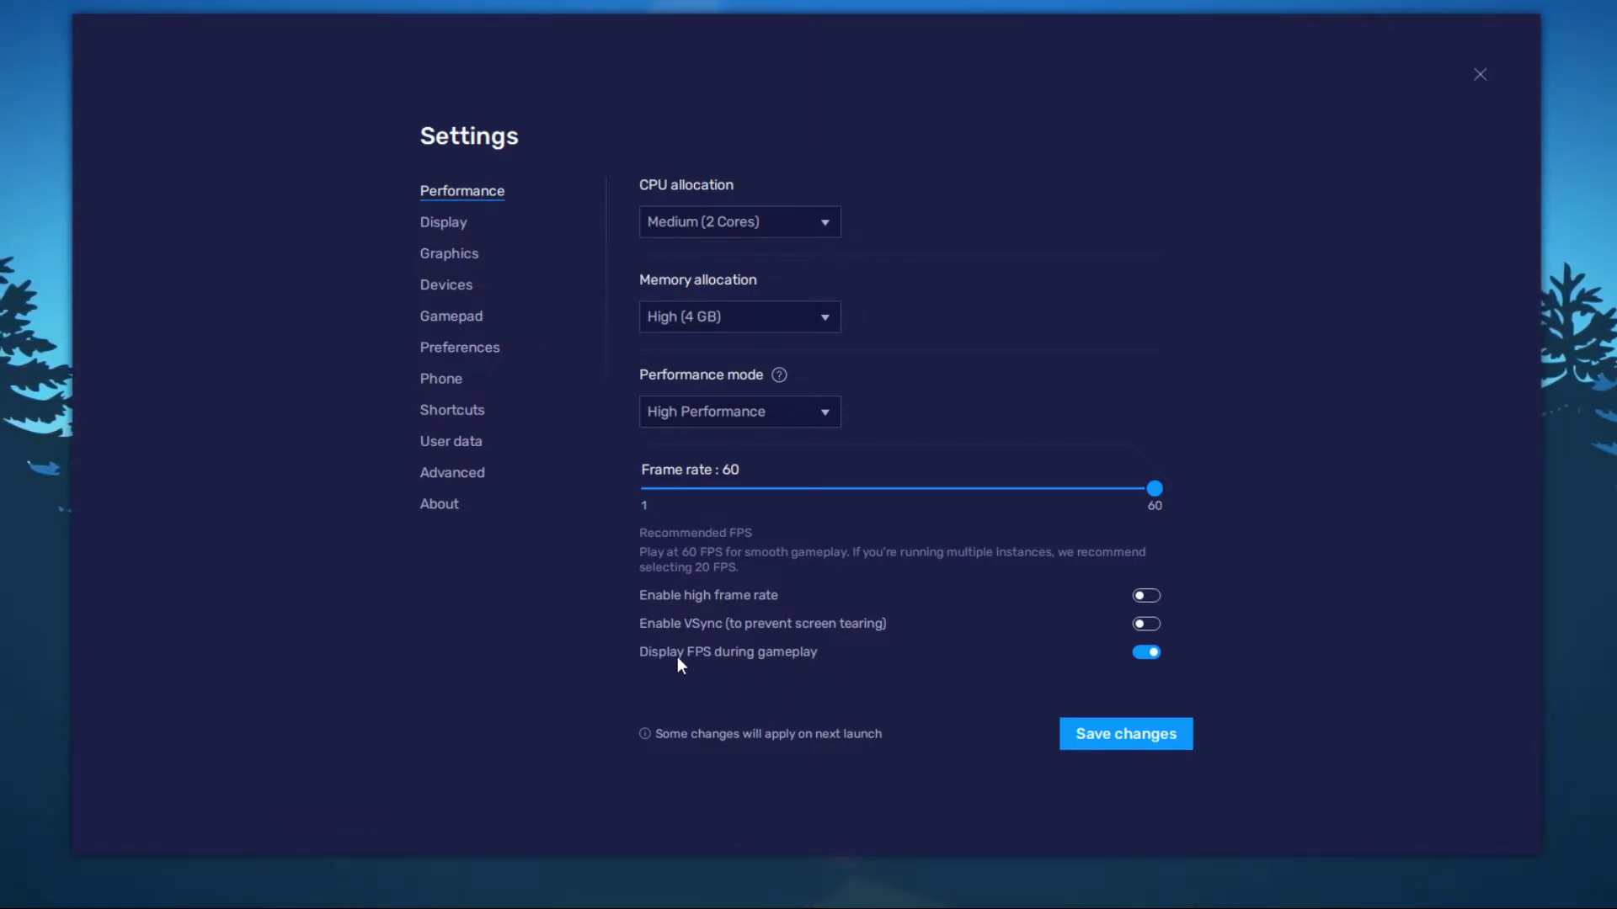
left_click(453, 224)
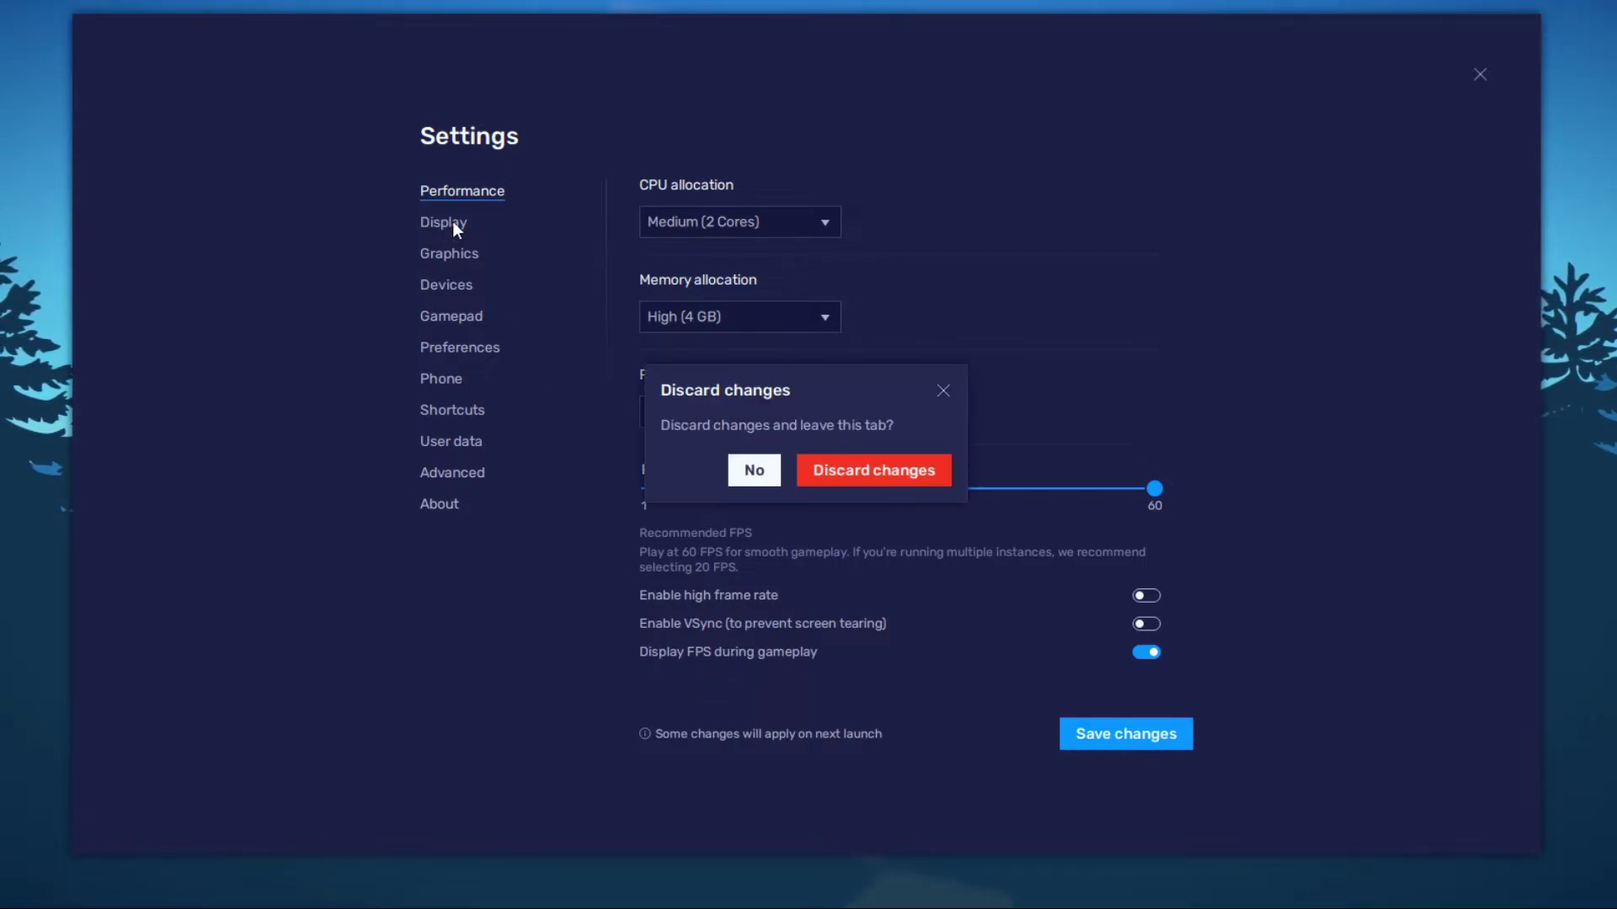
left_click(768, 468)
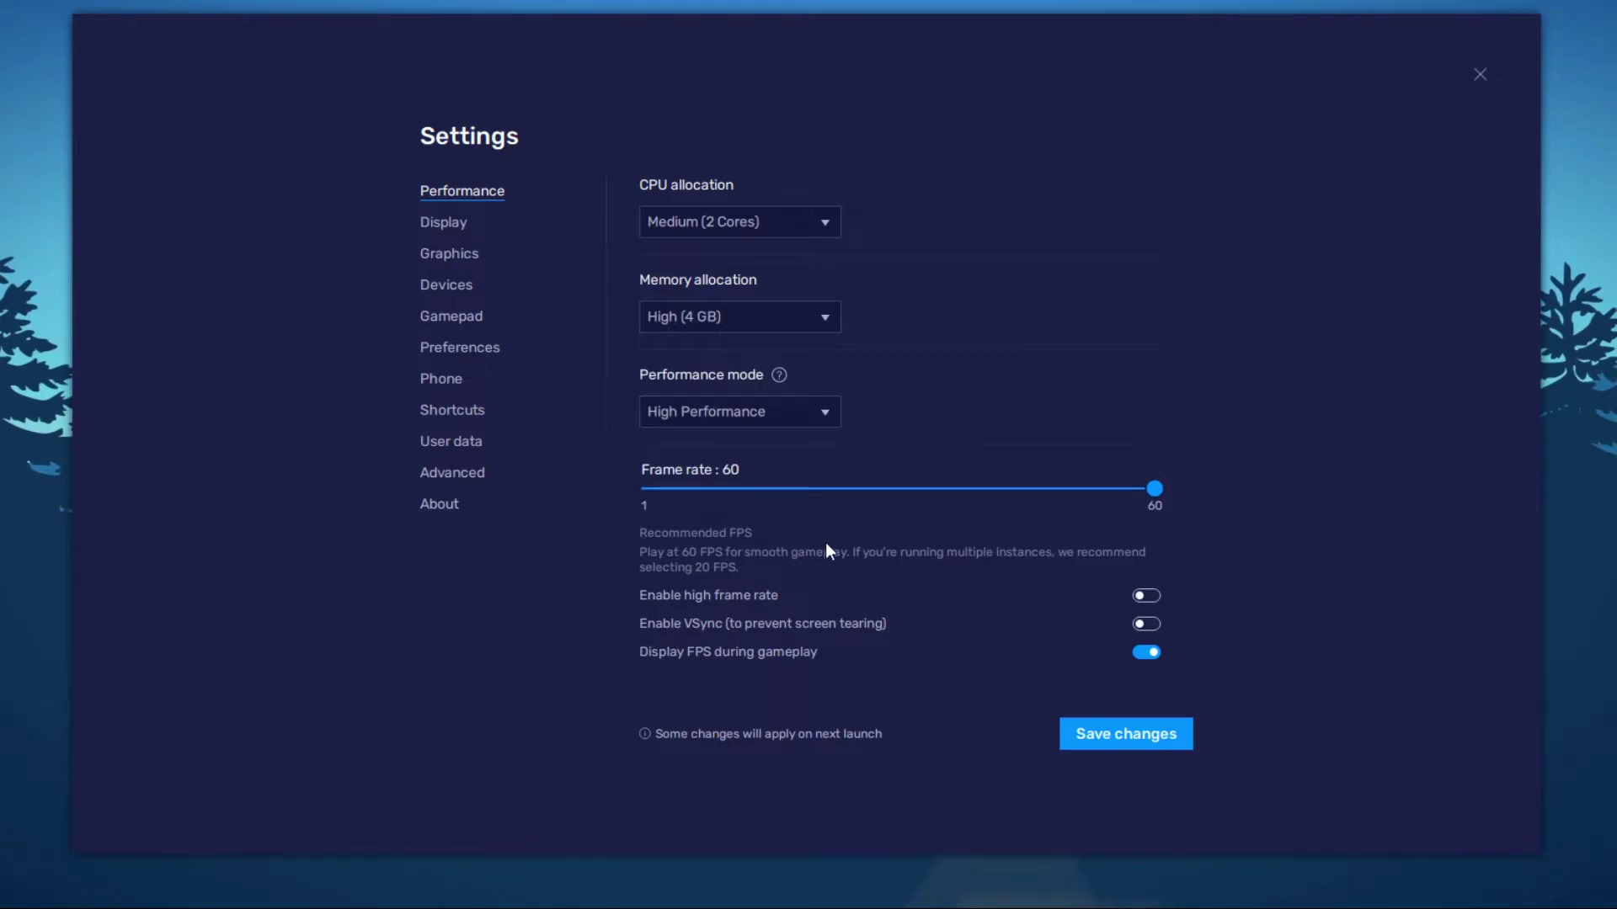
left_click(1123, 735)
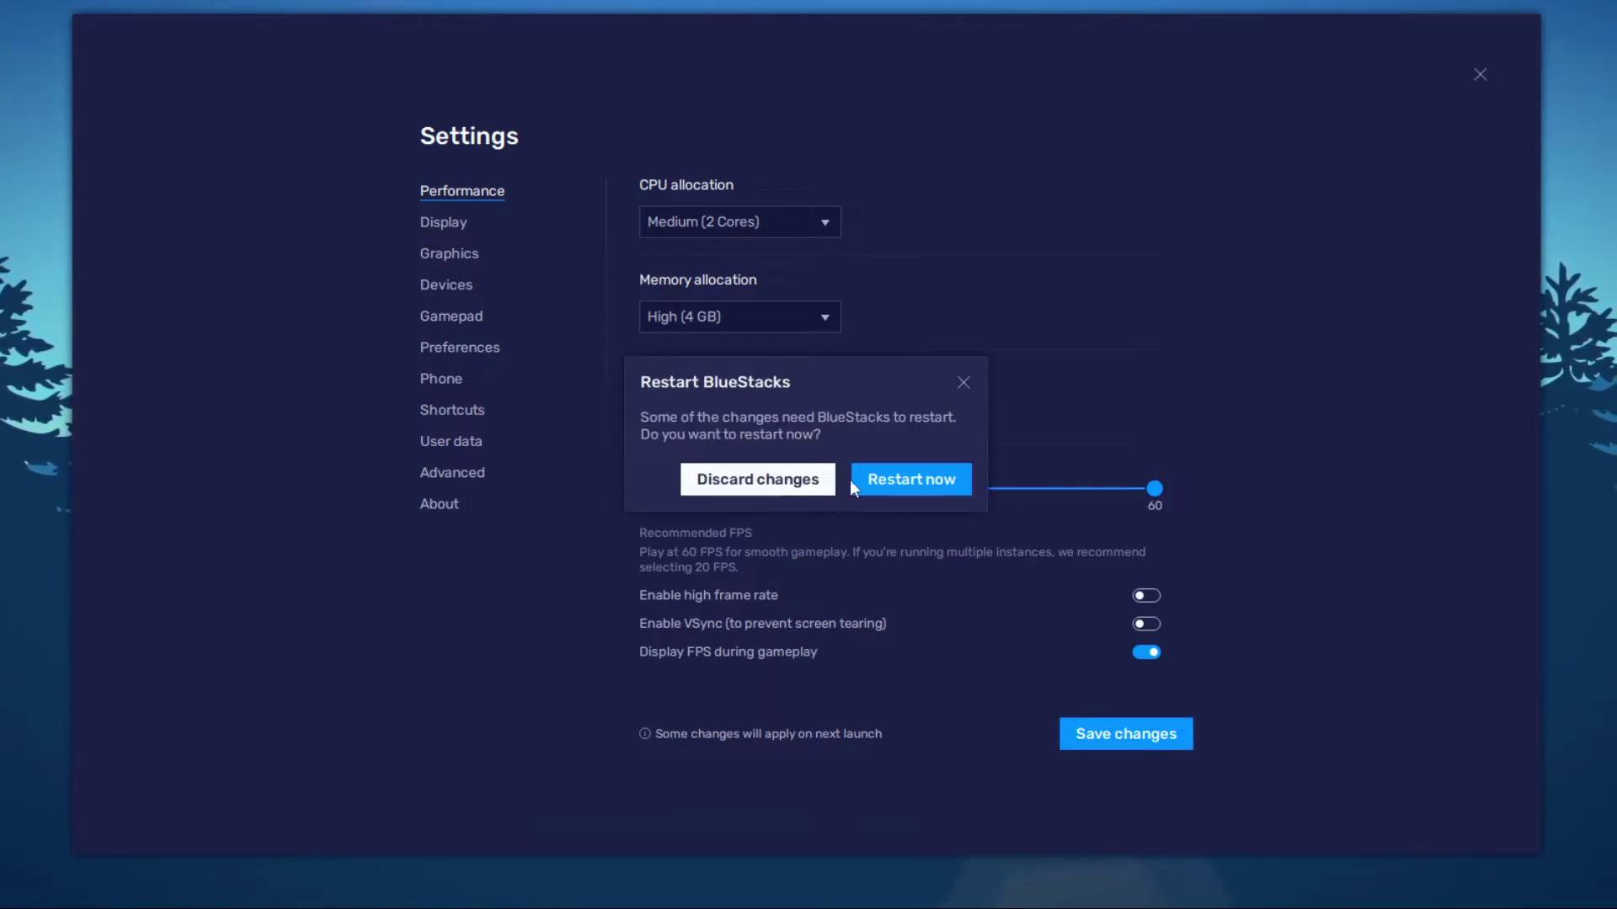
left_click(918, 477)
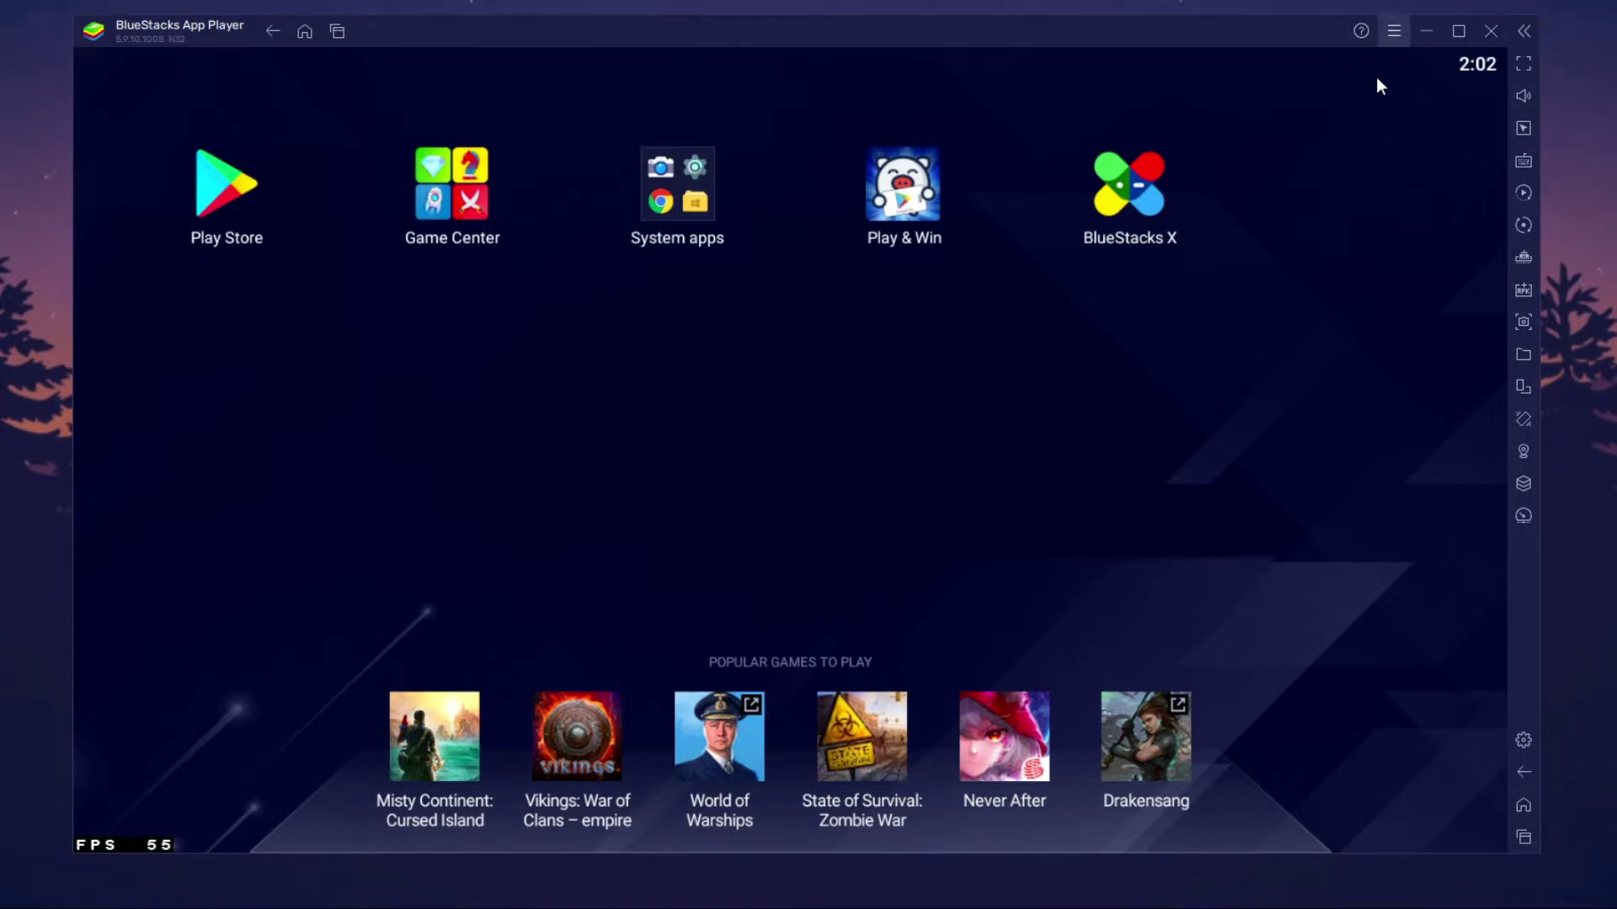
Reopen the BlueStacks settings at the display options and choose the Landscape orientation for the display resolution.
left_click(1392, 34)
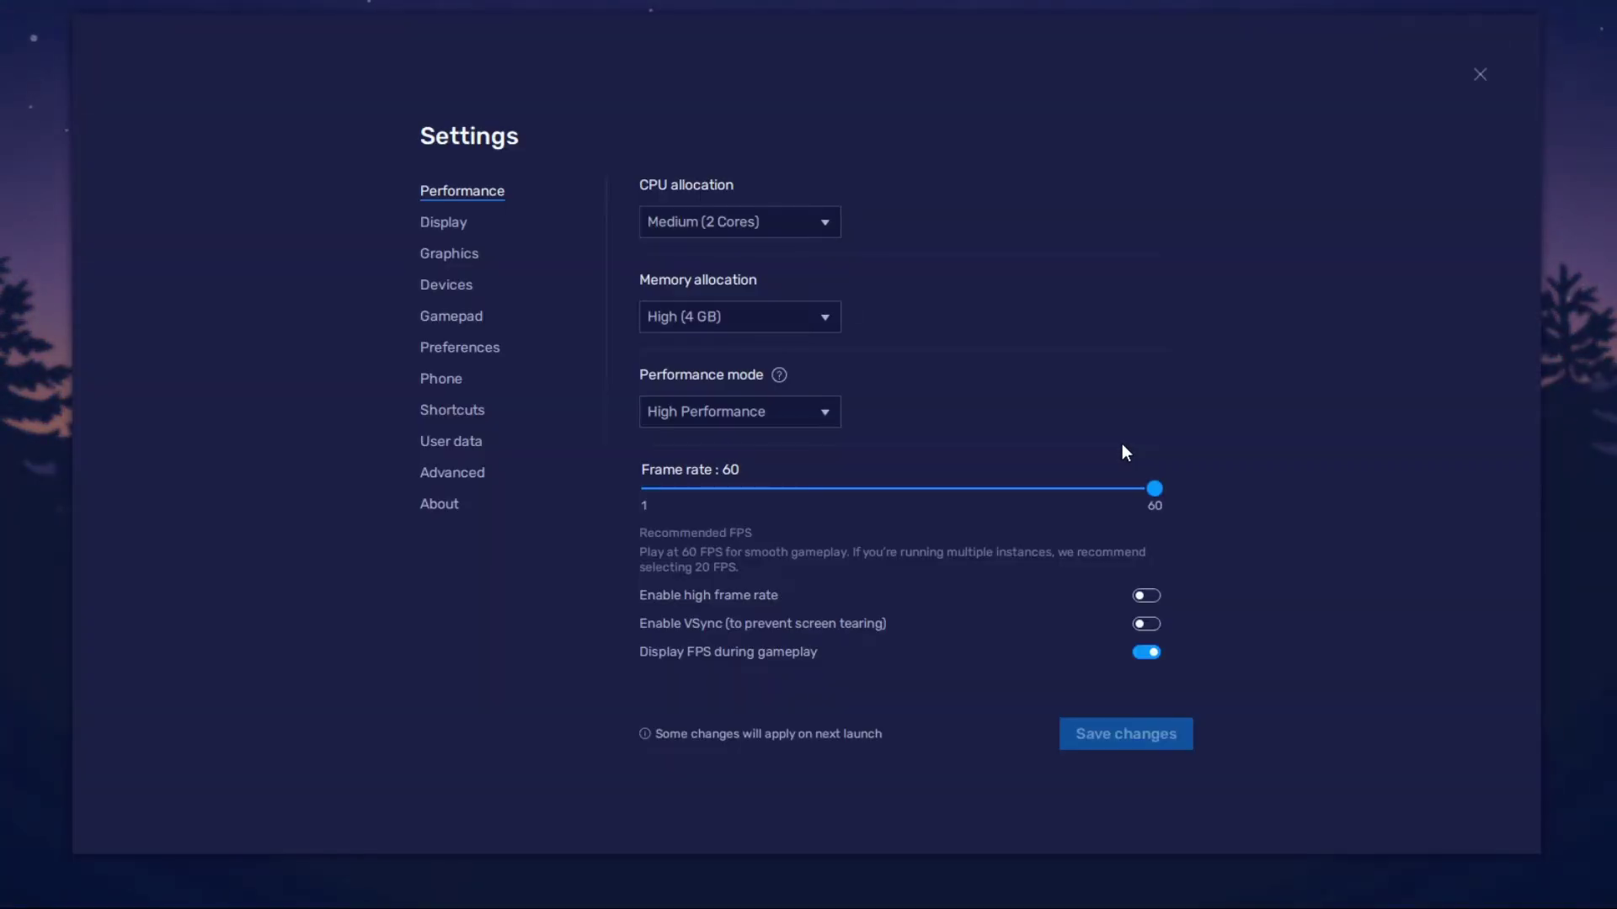
left_click(440, 227)
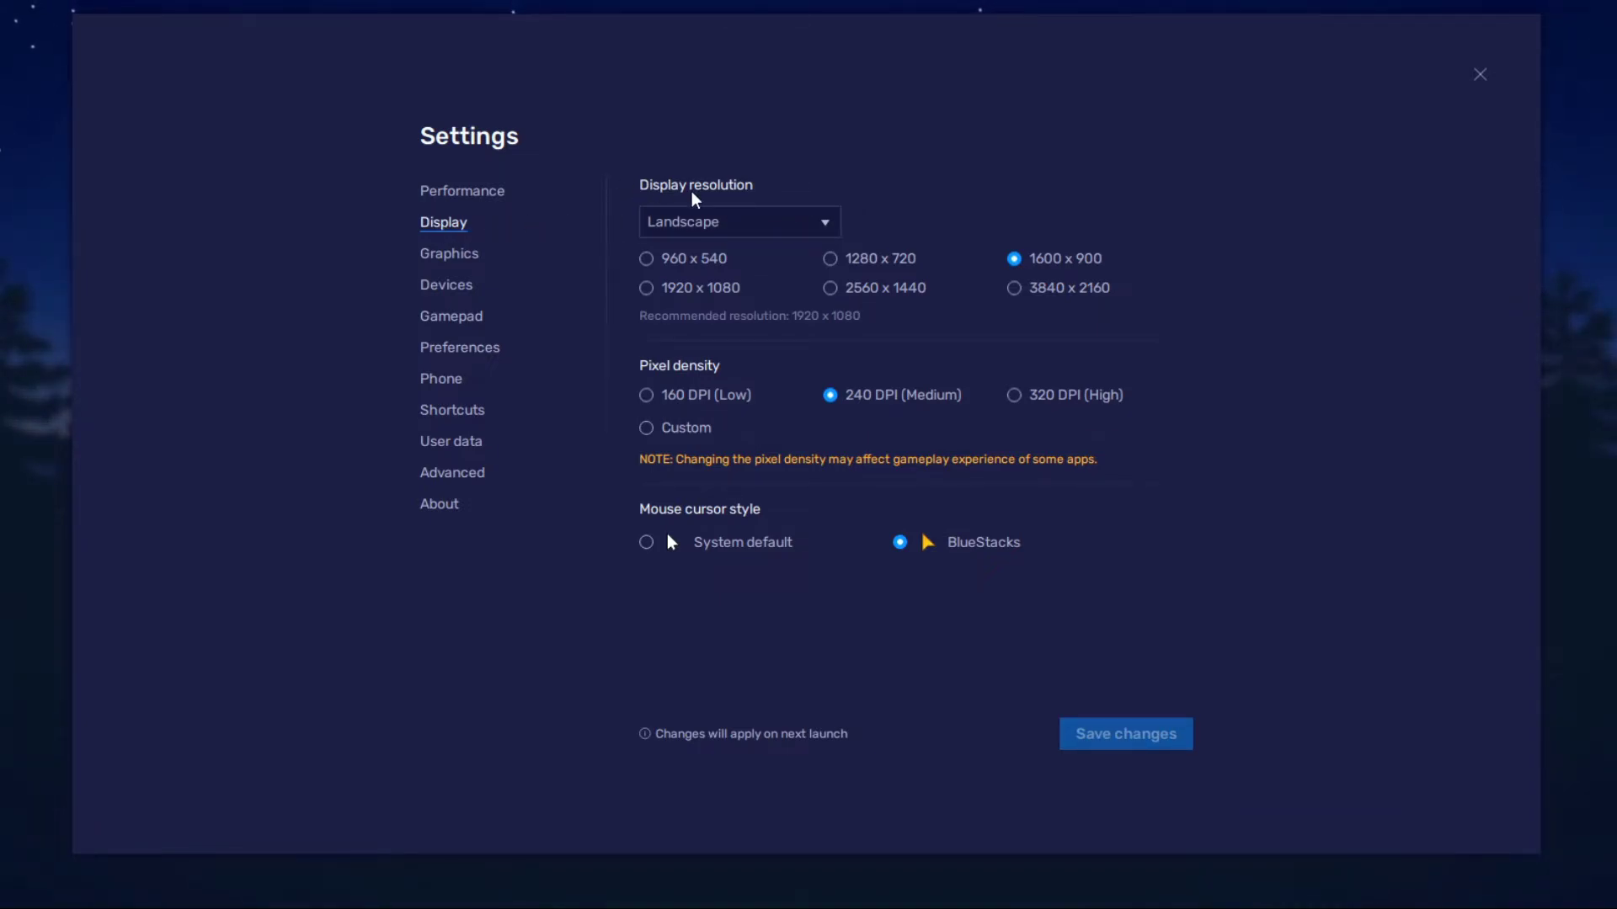
left_click(715, 220)
left_click(731, 253)
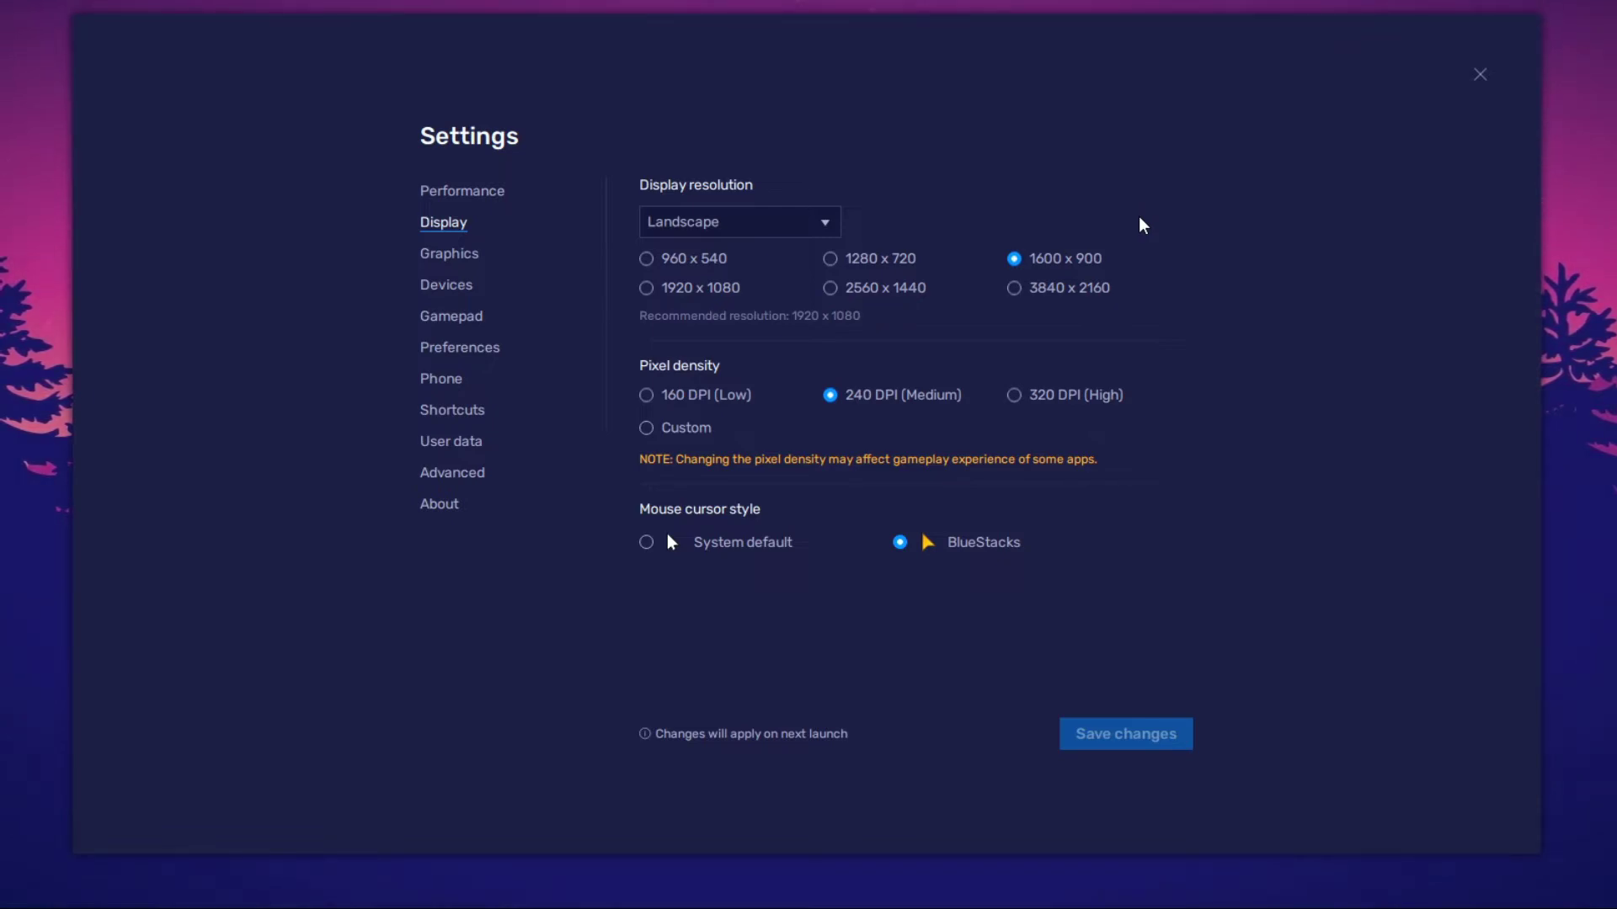
Try the 1600 x 900, 1280 x 720 and 960 x 540 display resolutions and settle on 1920 x 1080.
left_click(702, 290)
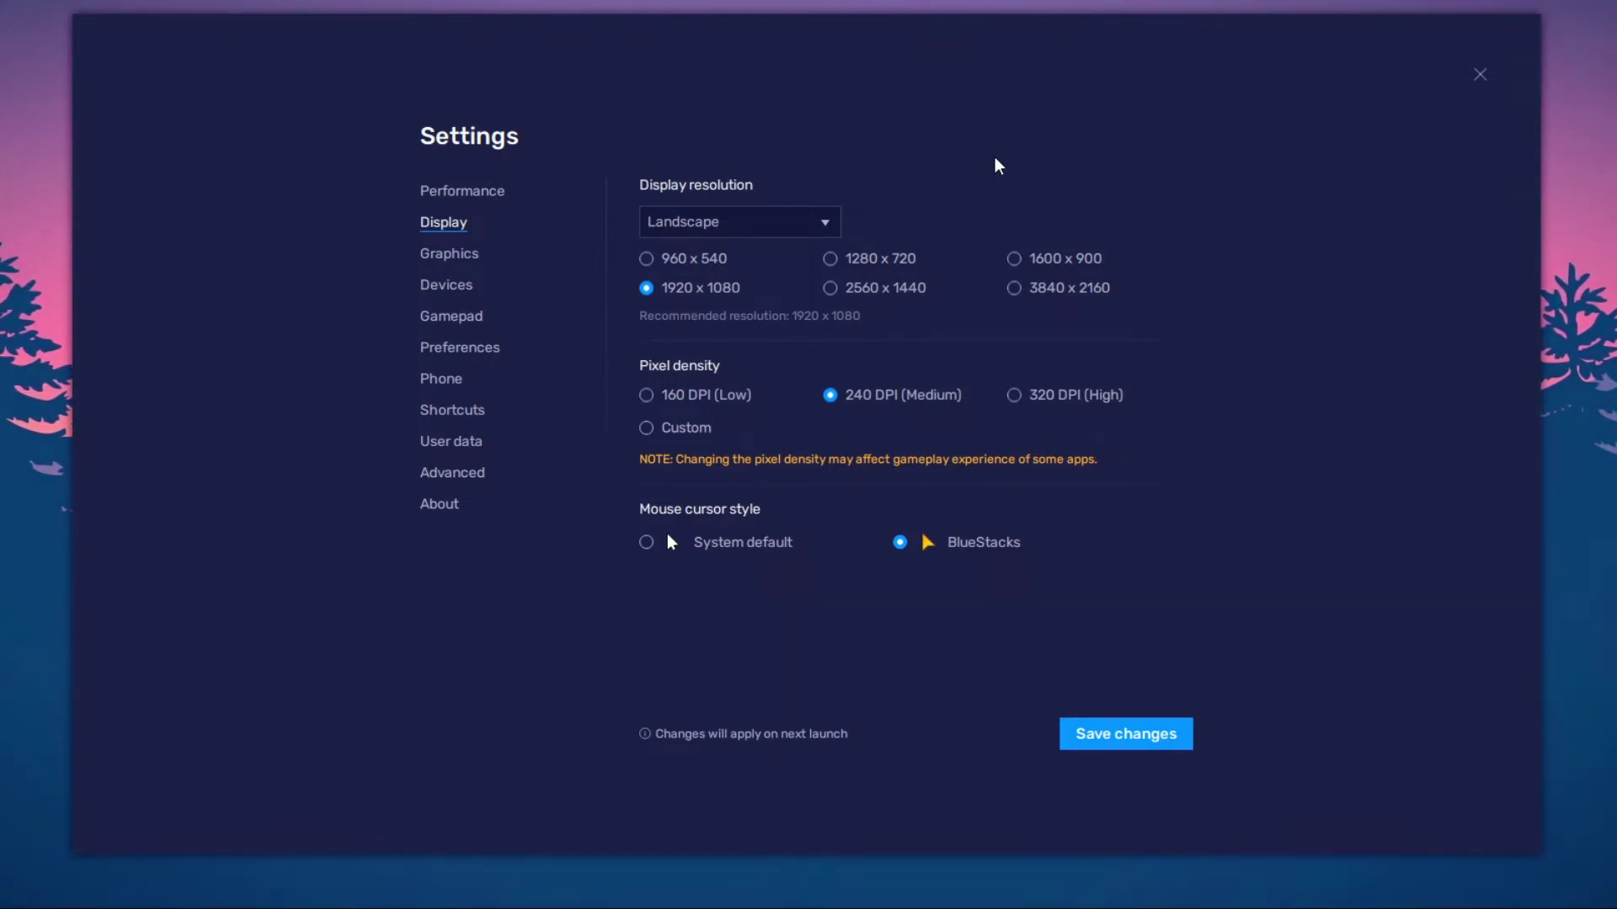
left_click(1035, 261)
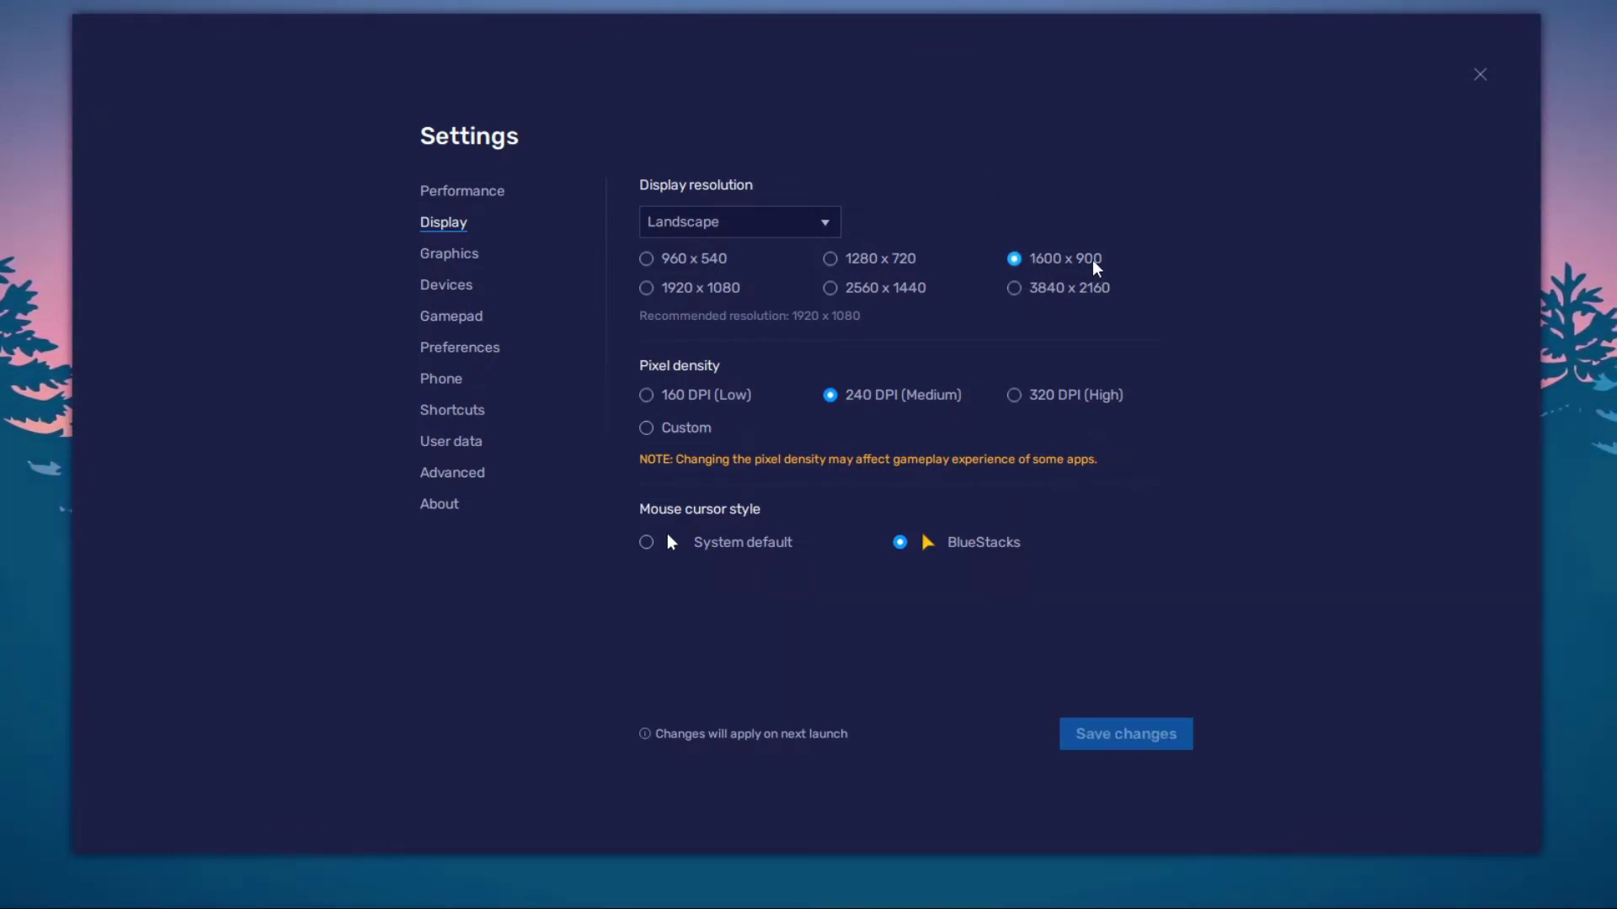
left_click(877, 263)
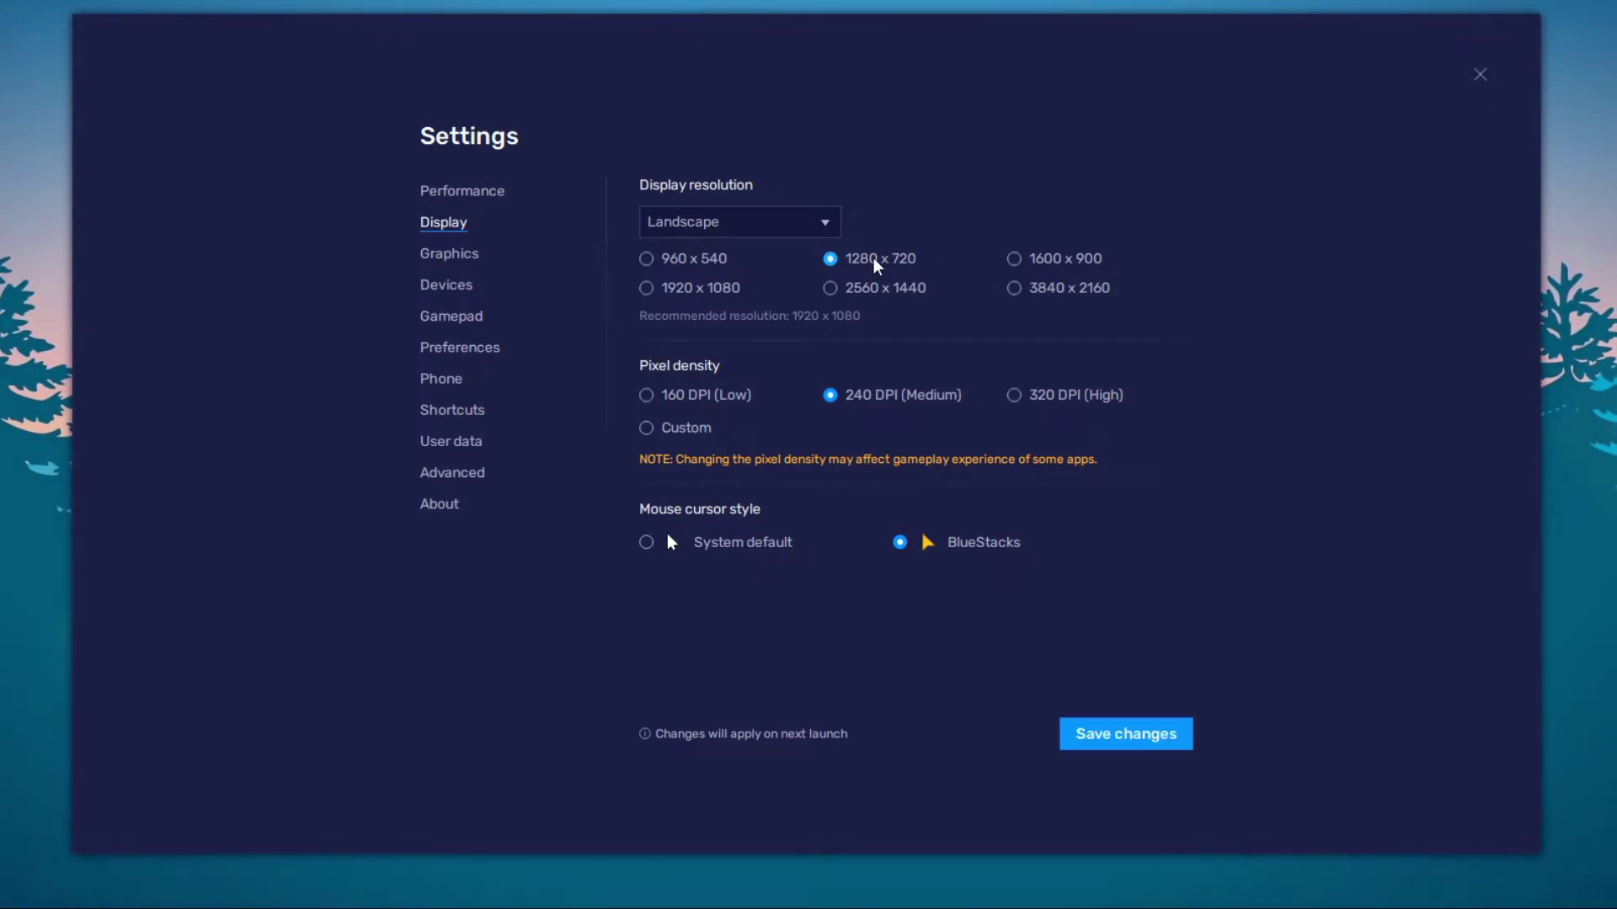
left_click(678, 265)
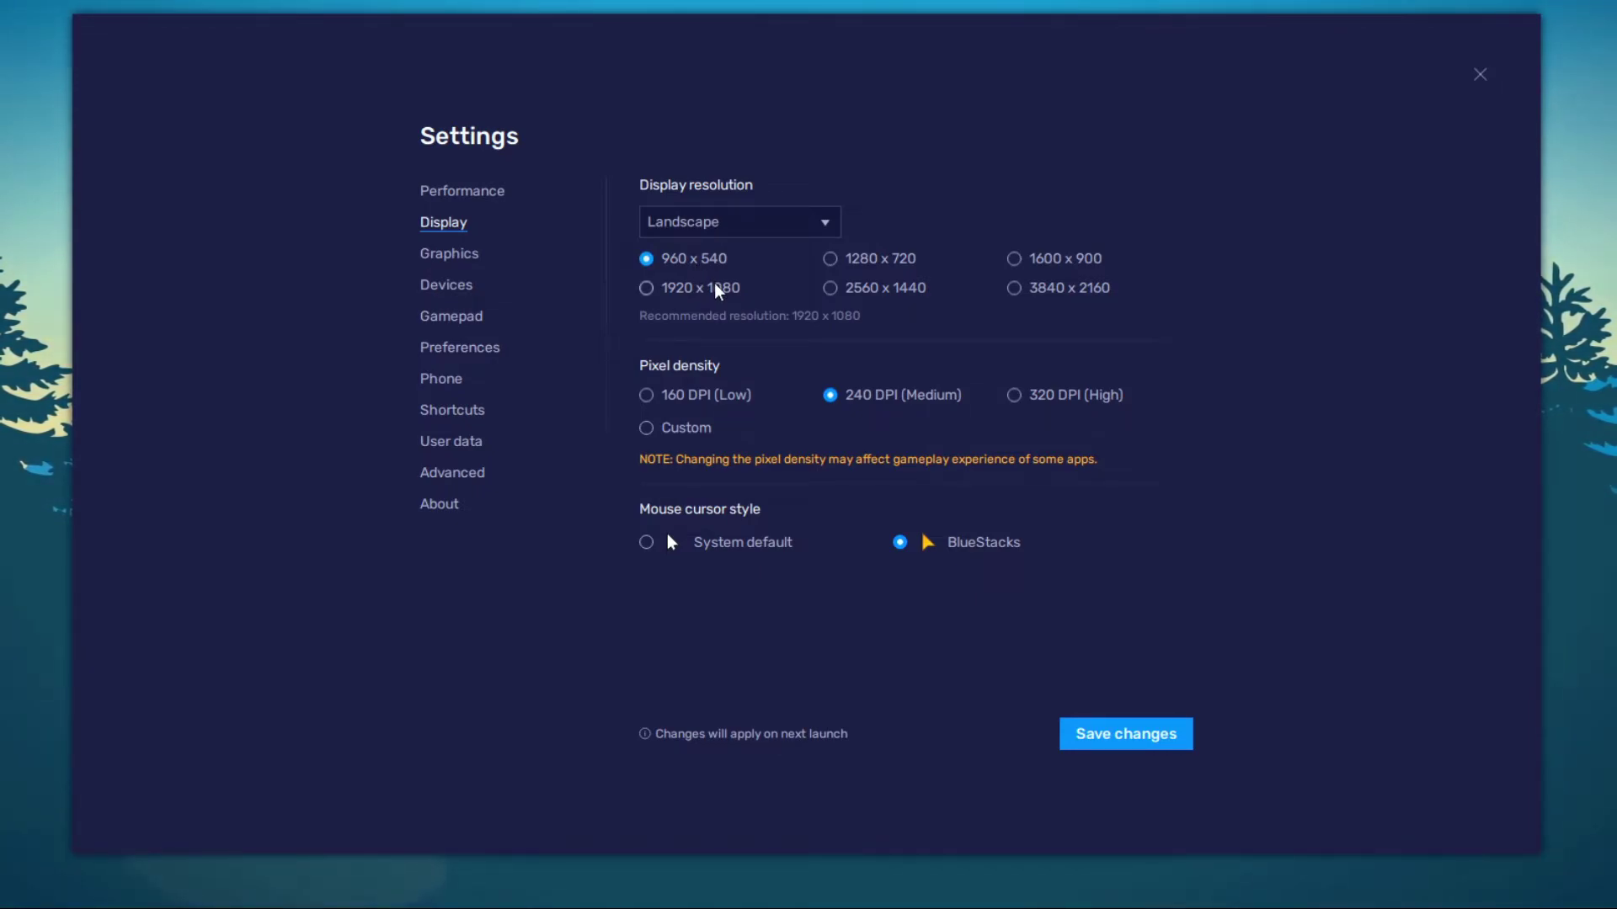
left_click(715, 295)
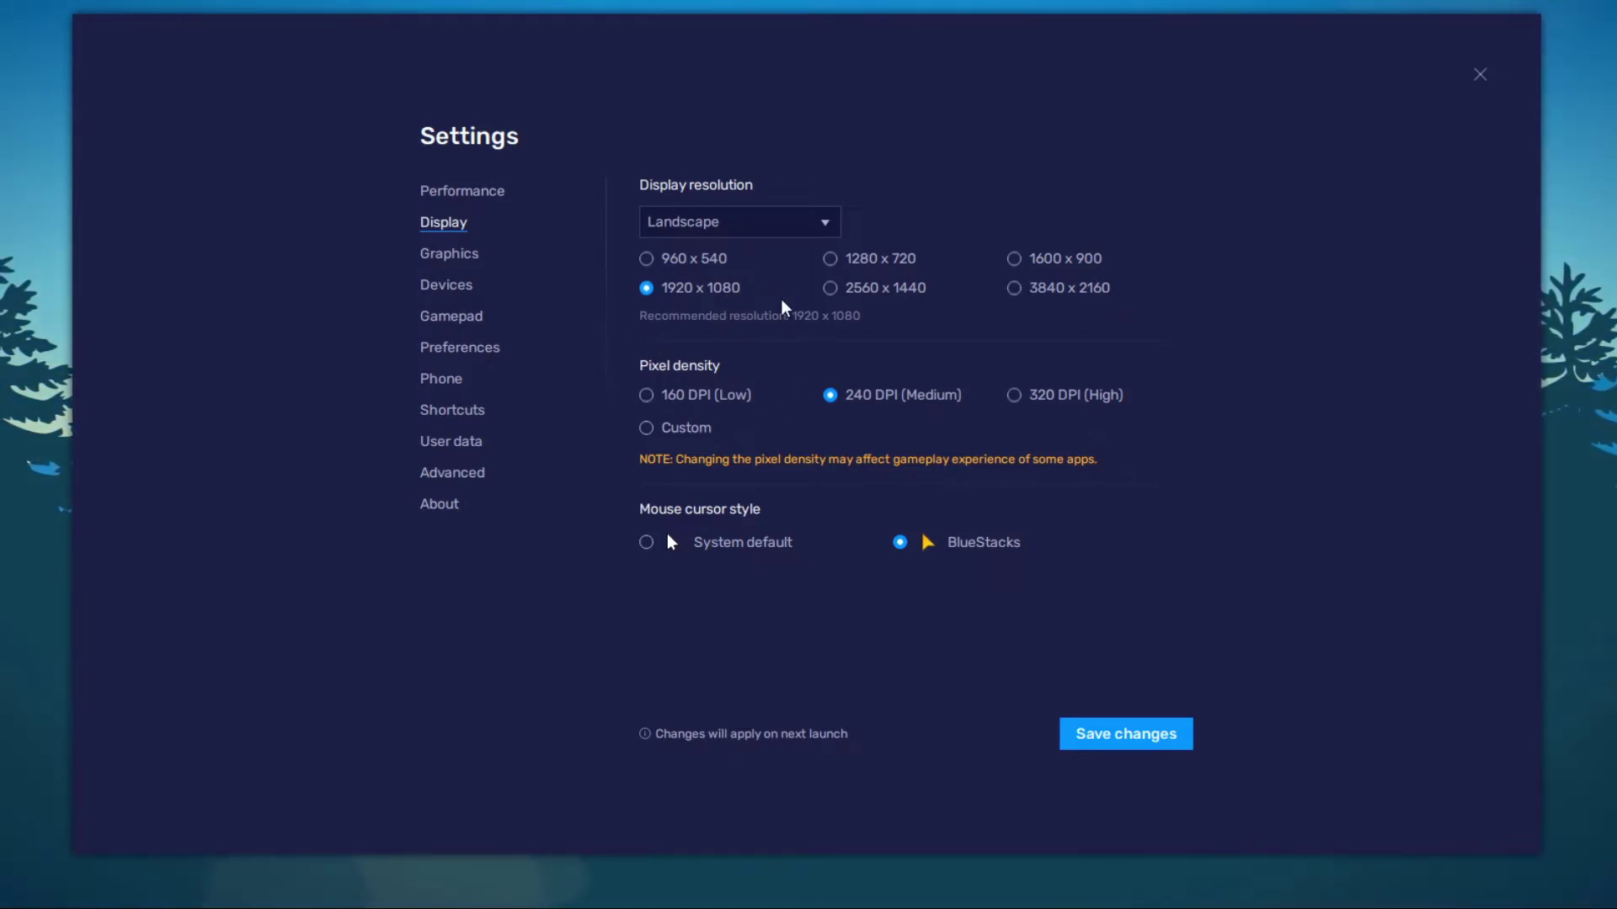
Keep the pixel density at 240 DPI (Medium), save the display changes and restart BlueStacks.
left_click(452, 253)
left_click(943, 391)
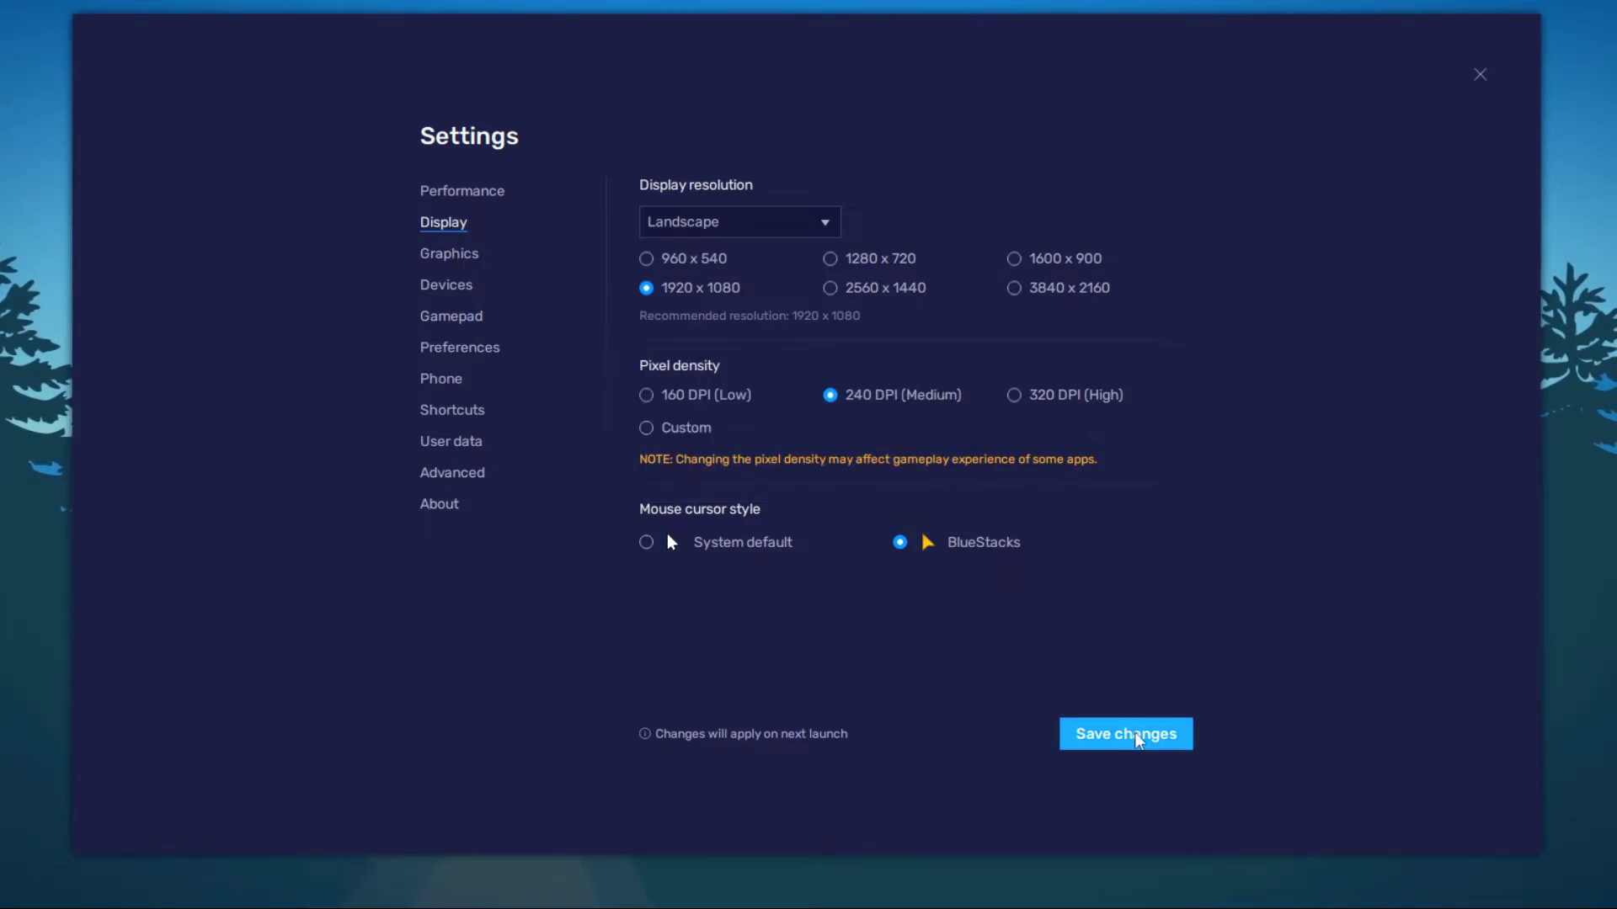
left_click(1168, 726)
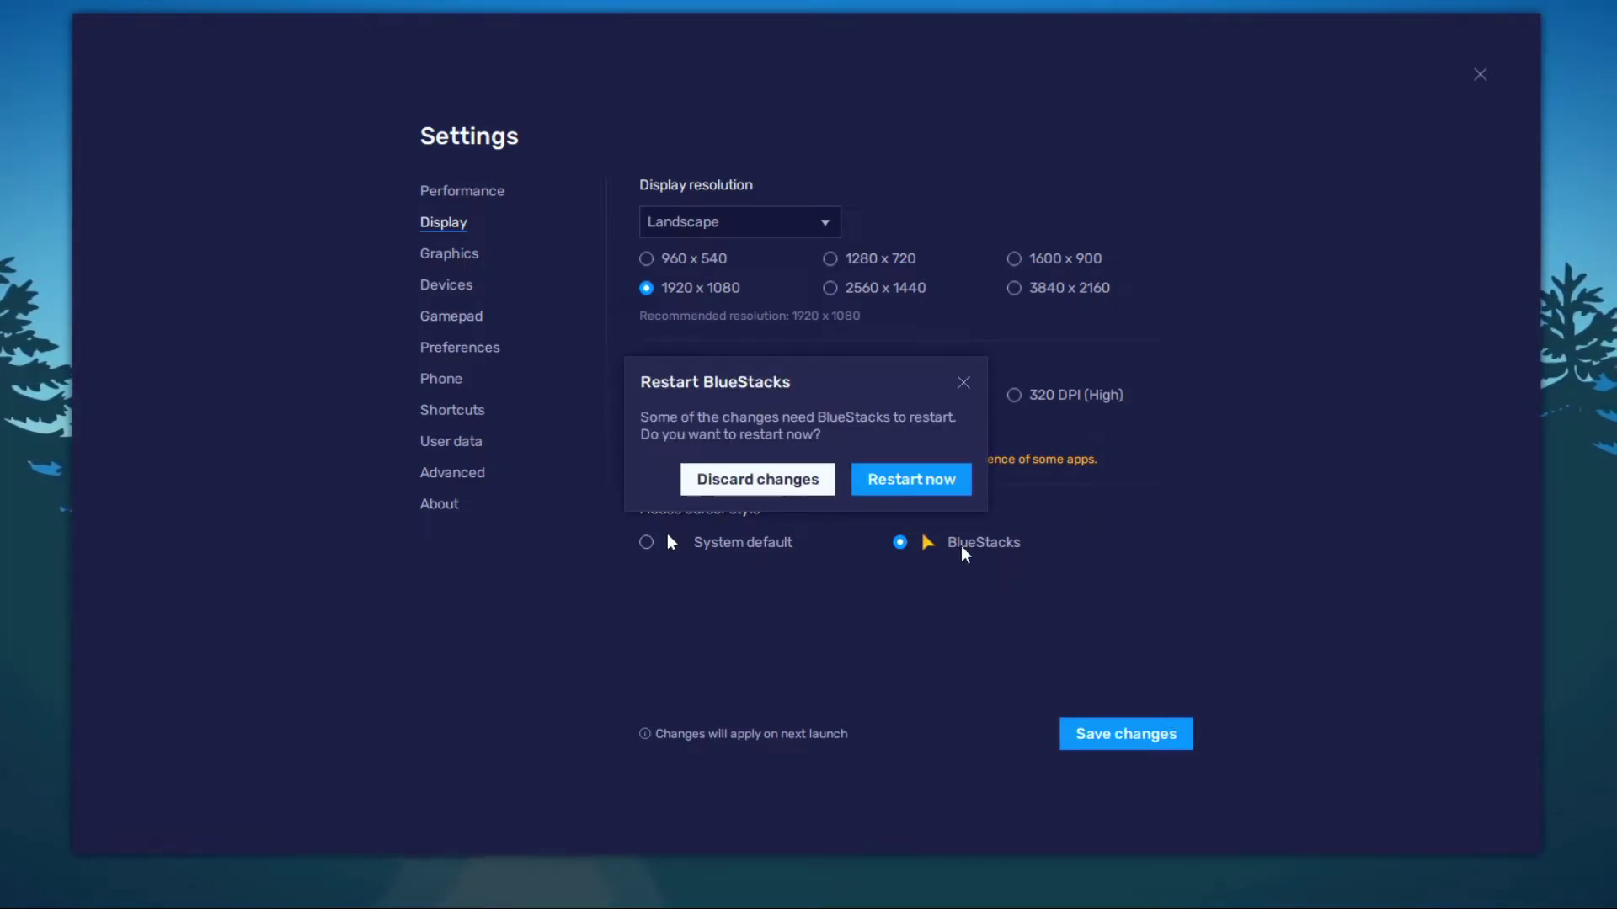
left_click(900, 487)
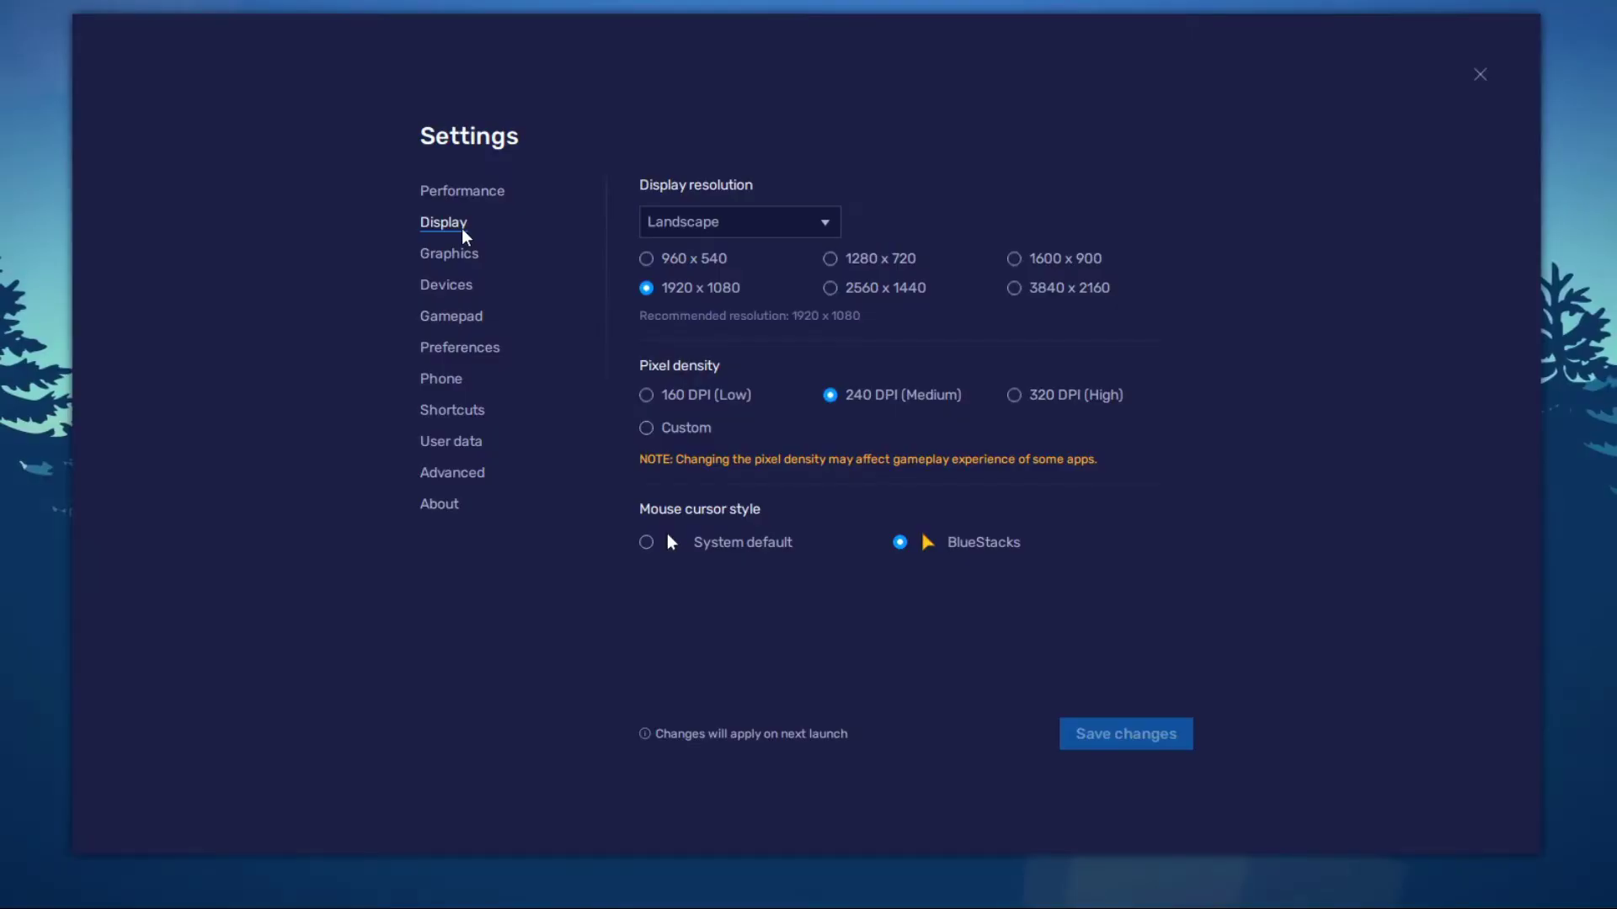
In the graphics settings, alternate between the OpenGL and DirectX graphics renderers, settle on DirectX and keep the interface renderer on Auto.
left_click(465, 256)
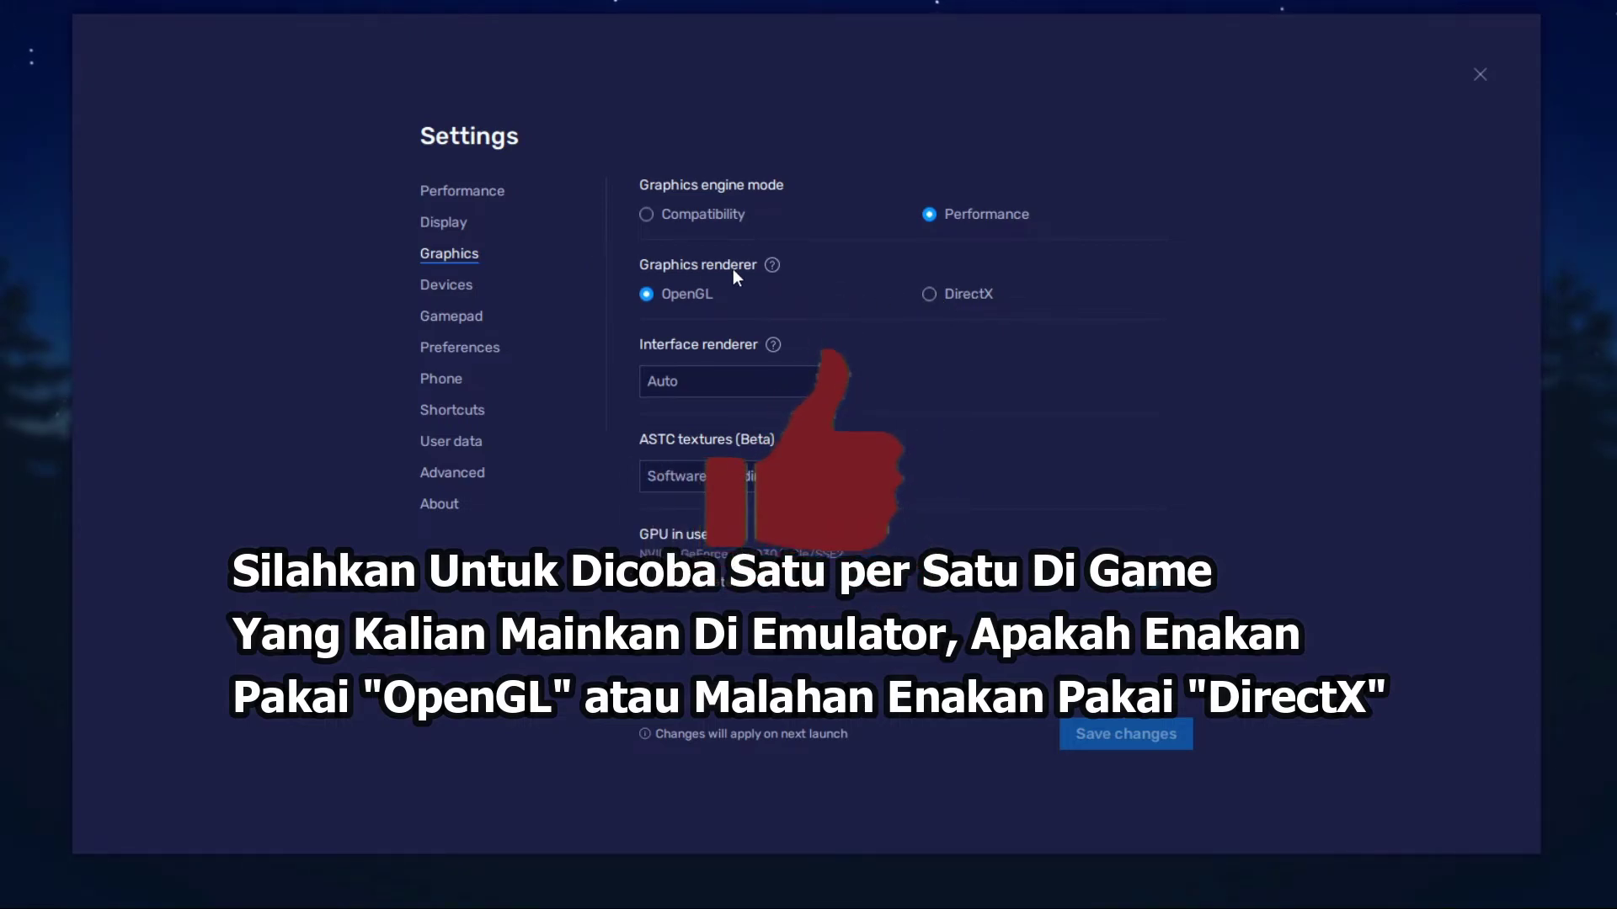
left_click(951, 296)
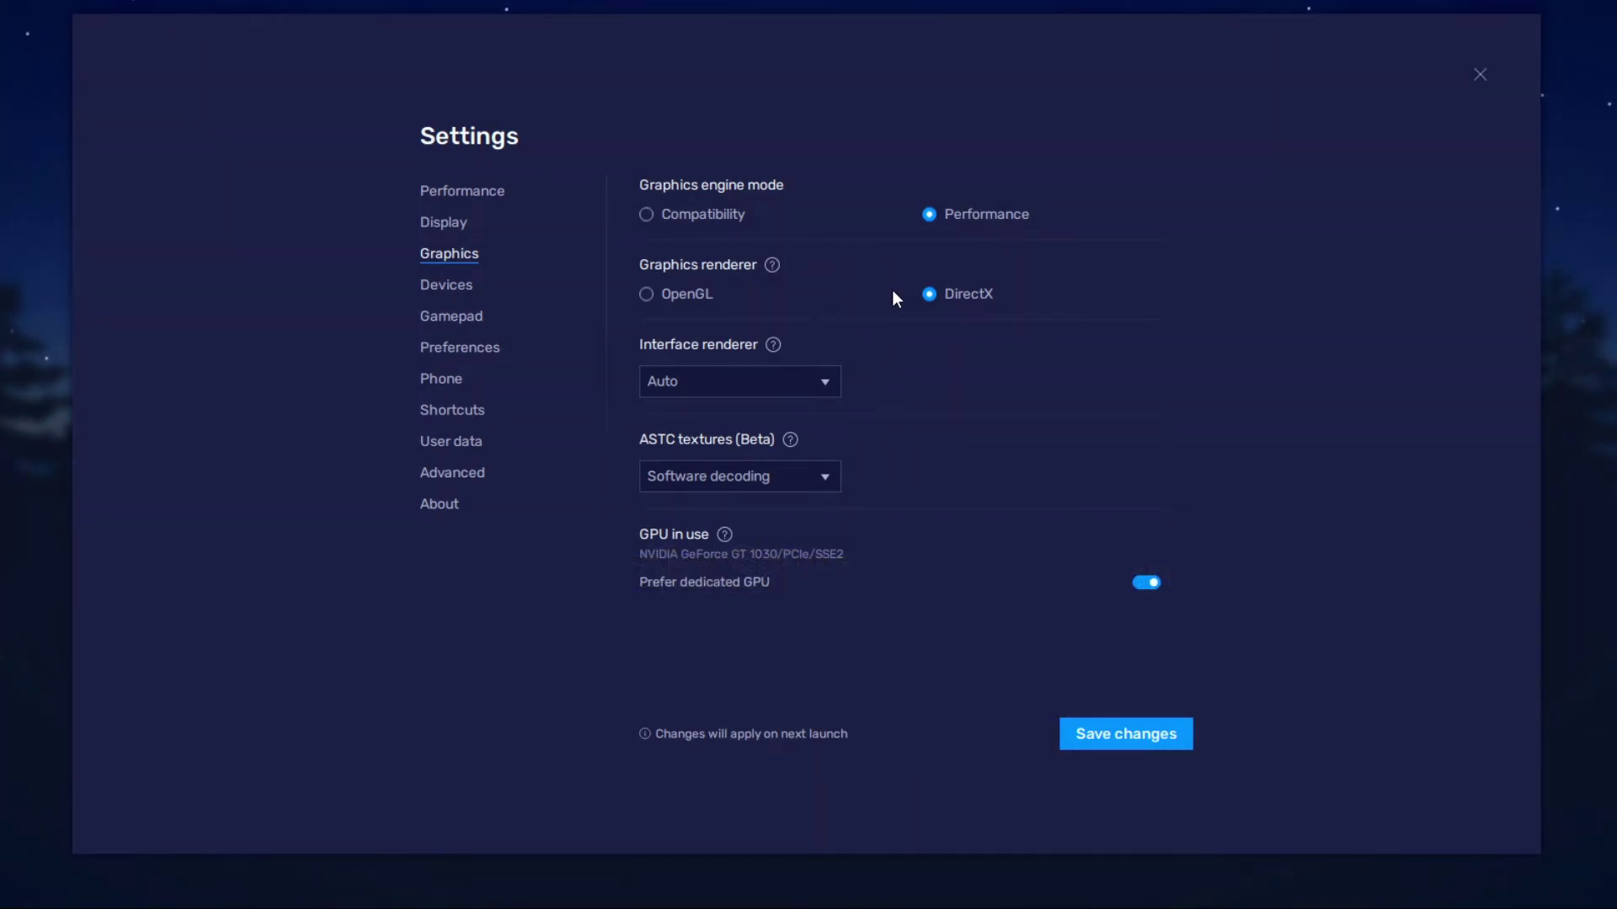
left_click(697, 297)
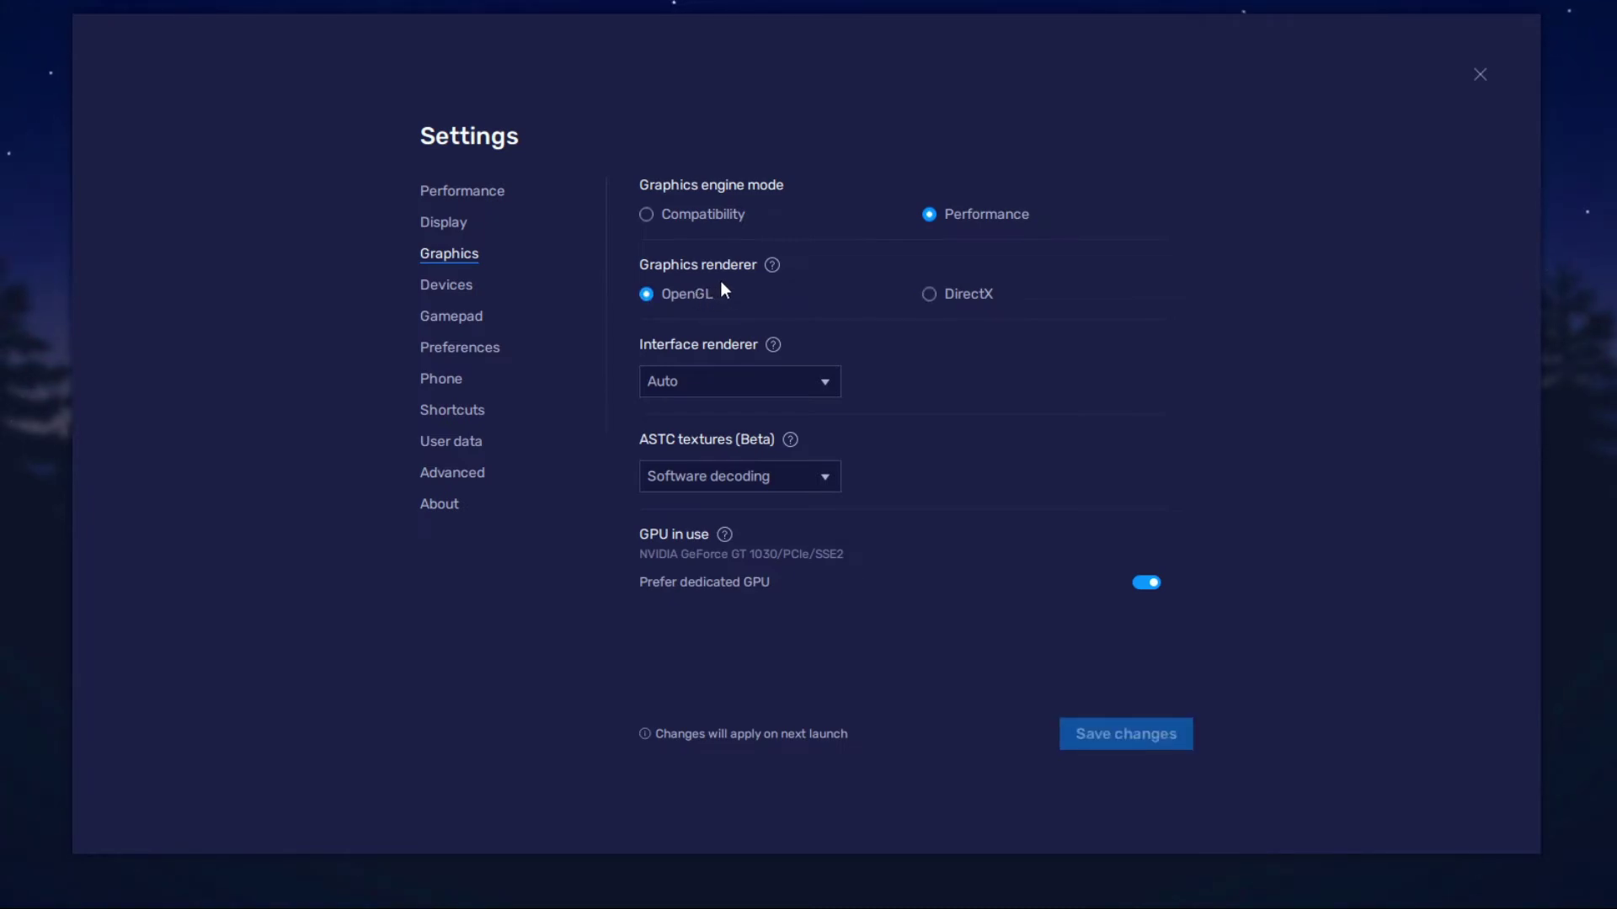
left_click(965, 297)
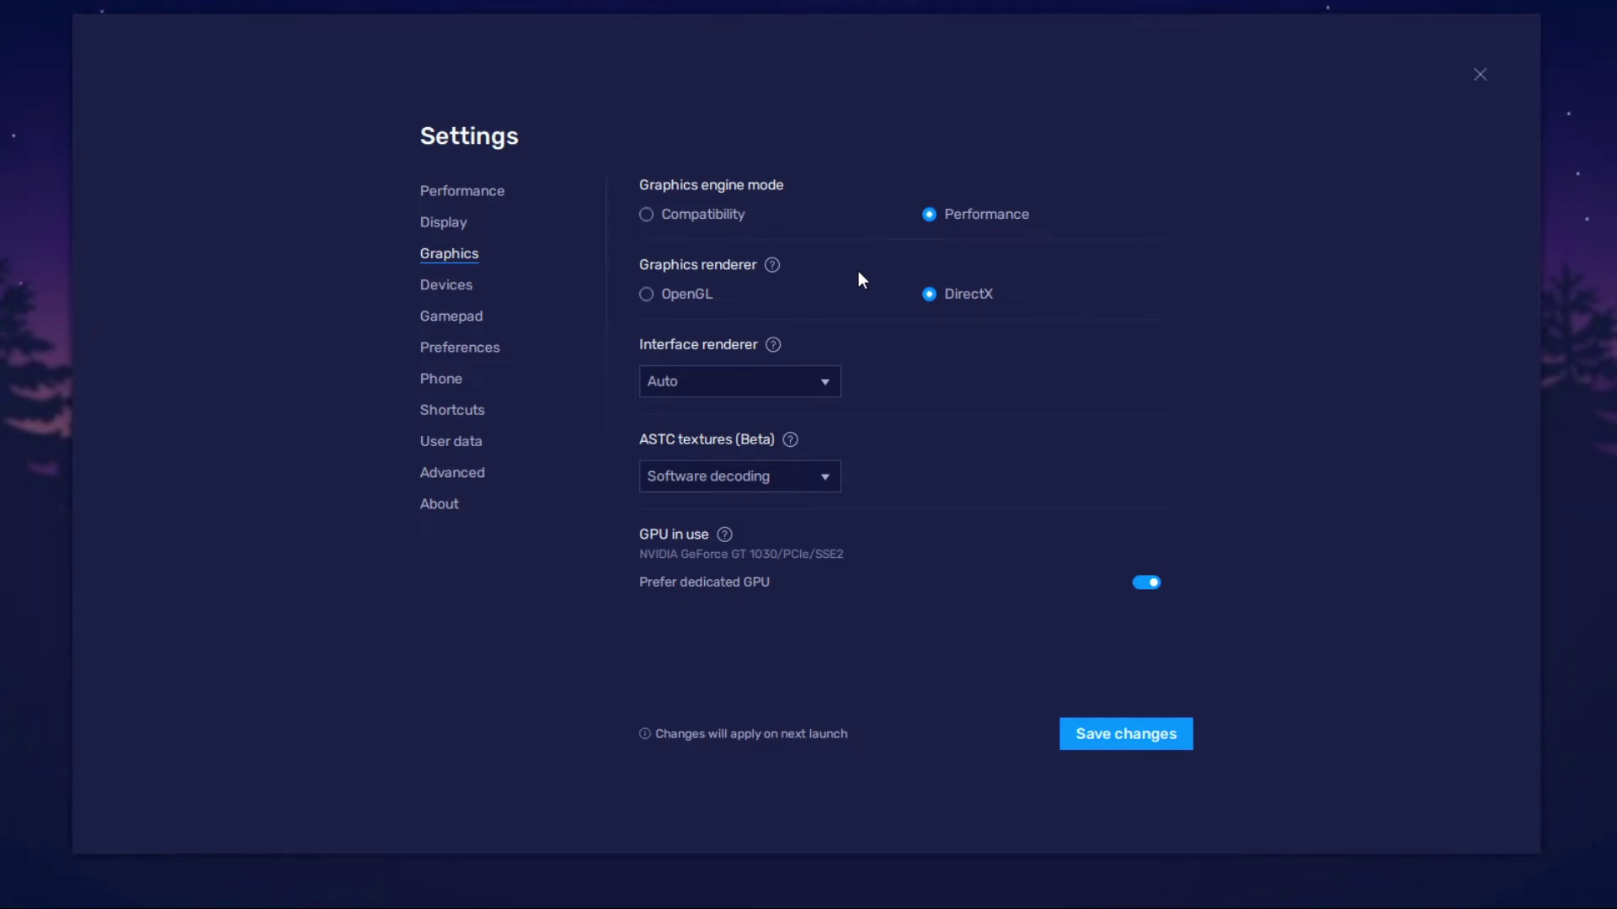
left_click(689, 295)
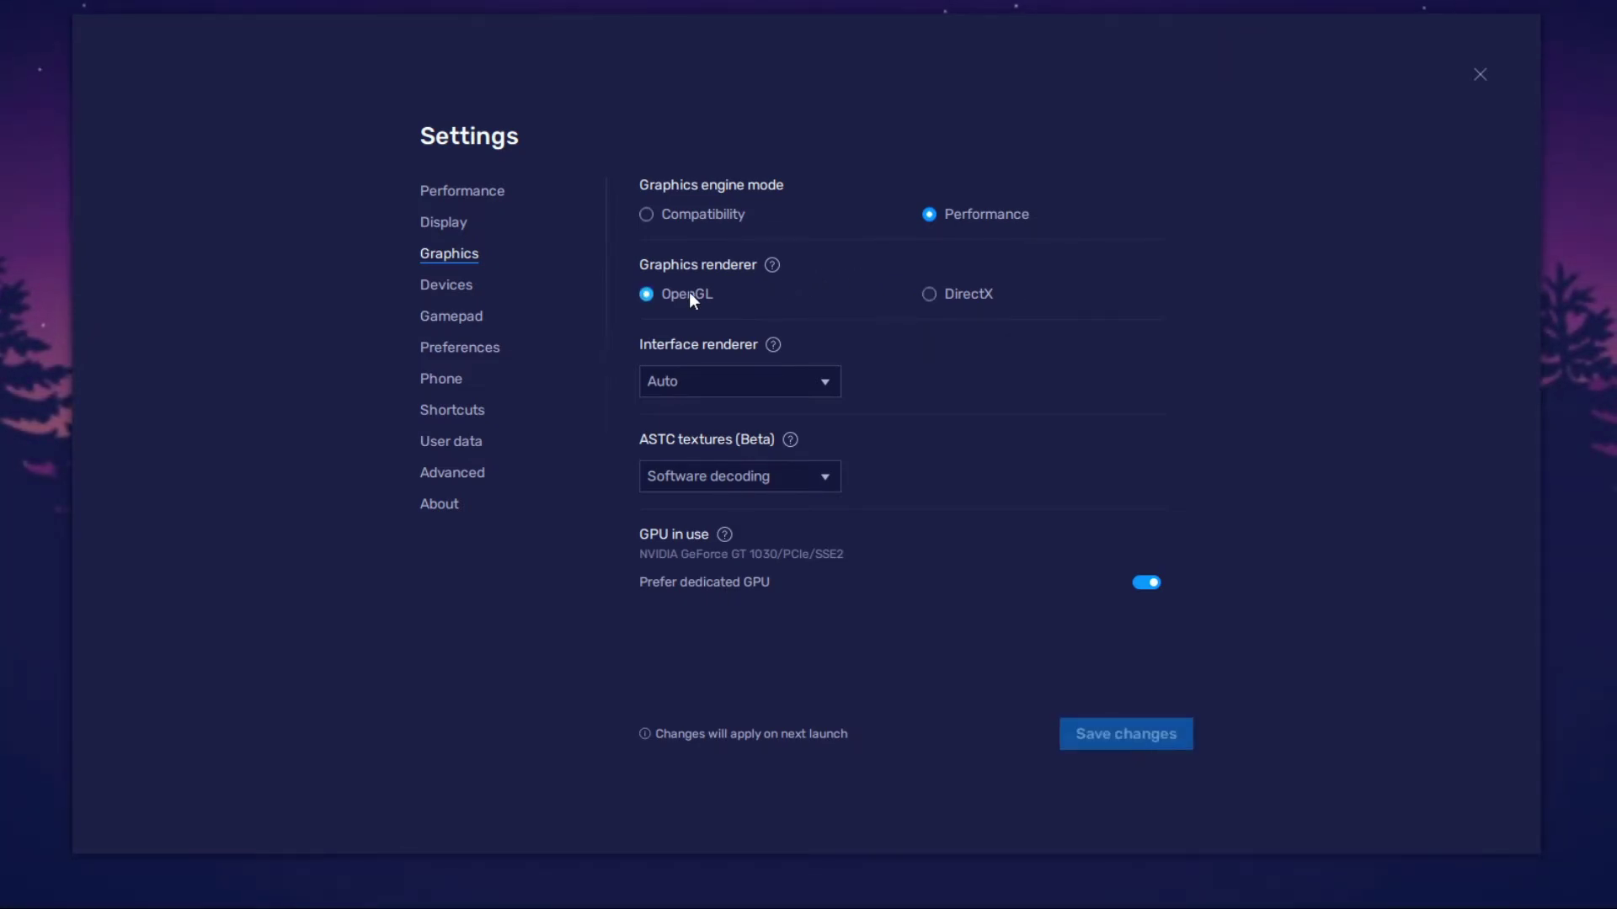
left_click(953, 297)
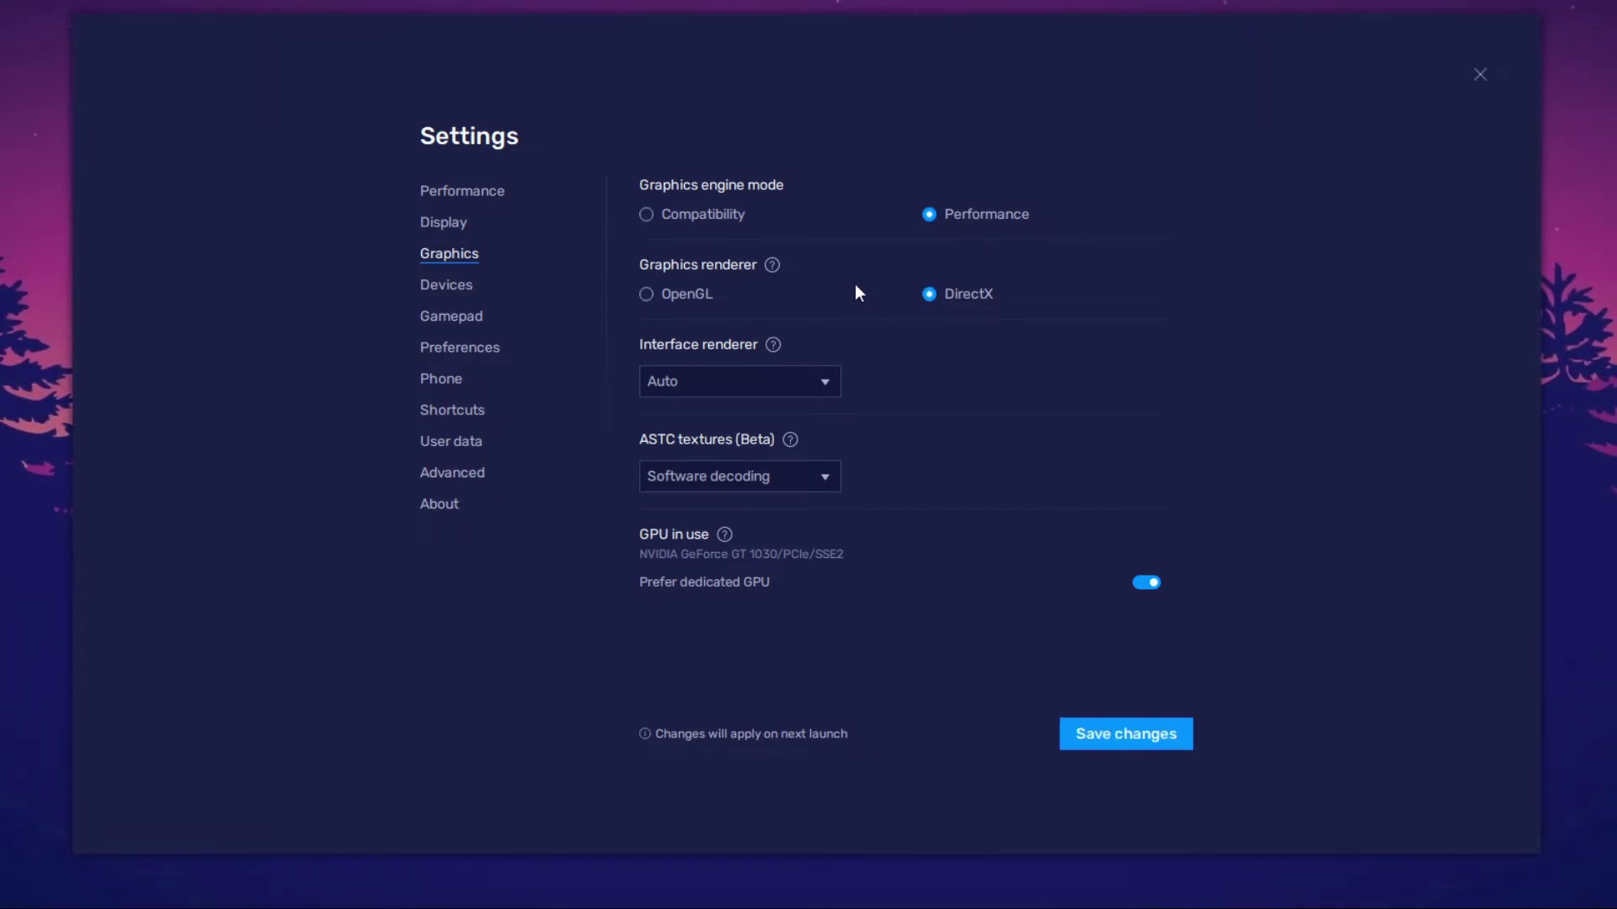
left_click(694, 293)
left_click(964, 299)
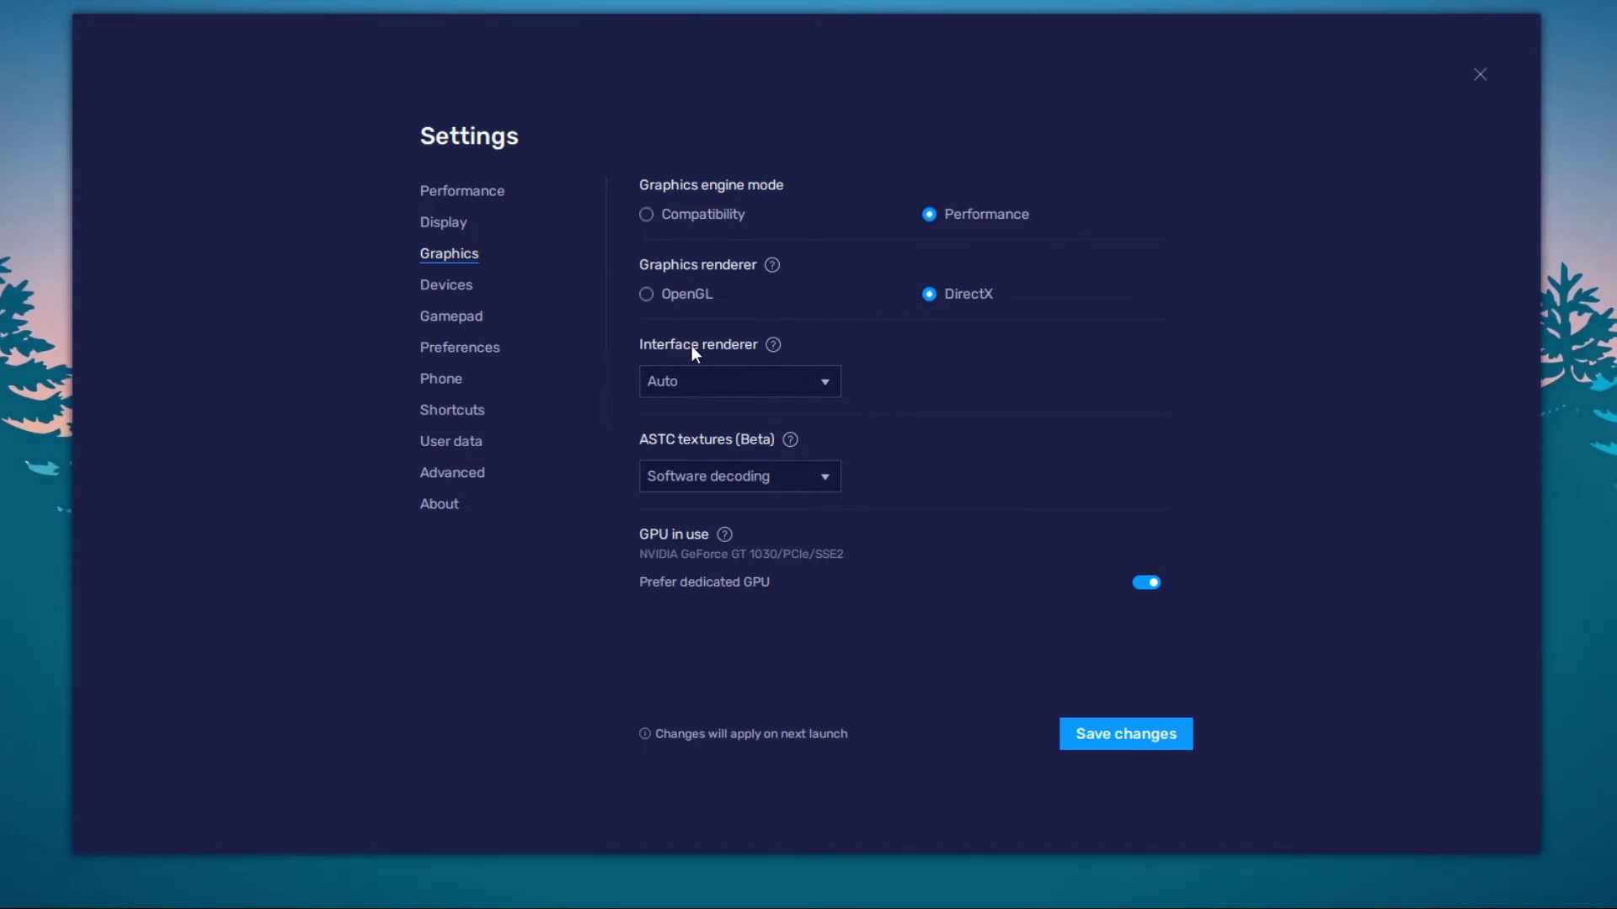
left_click(741, 384)
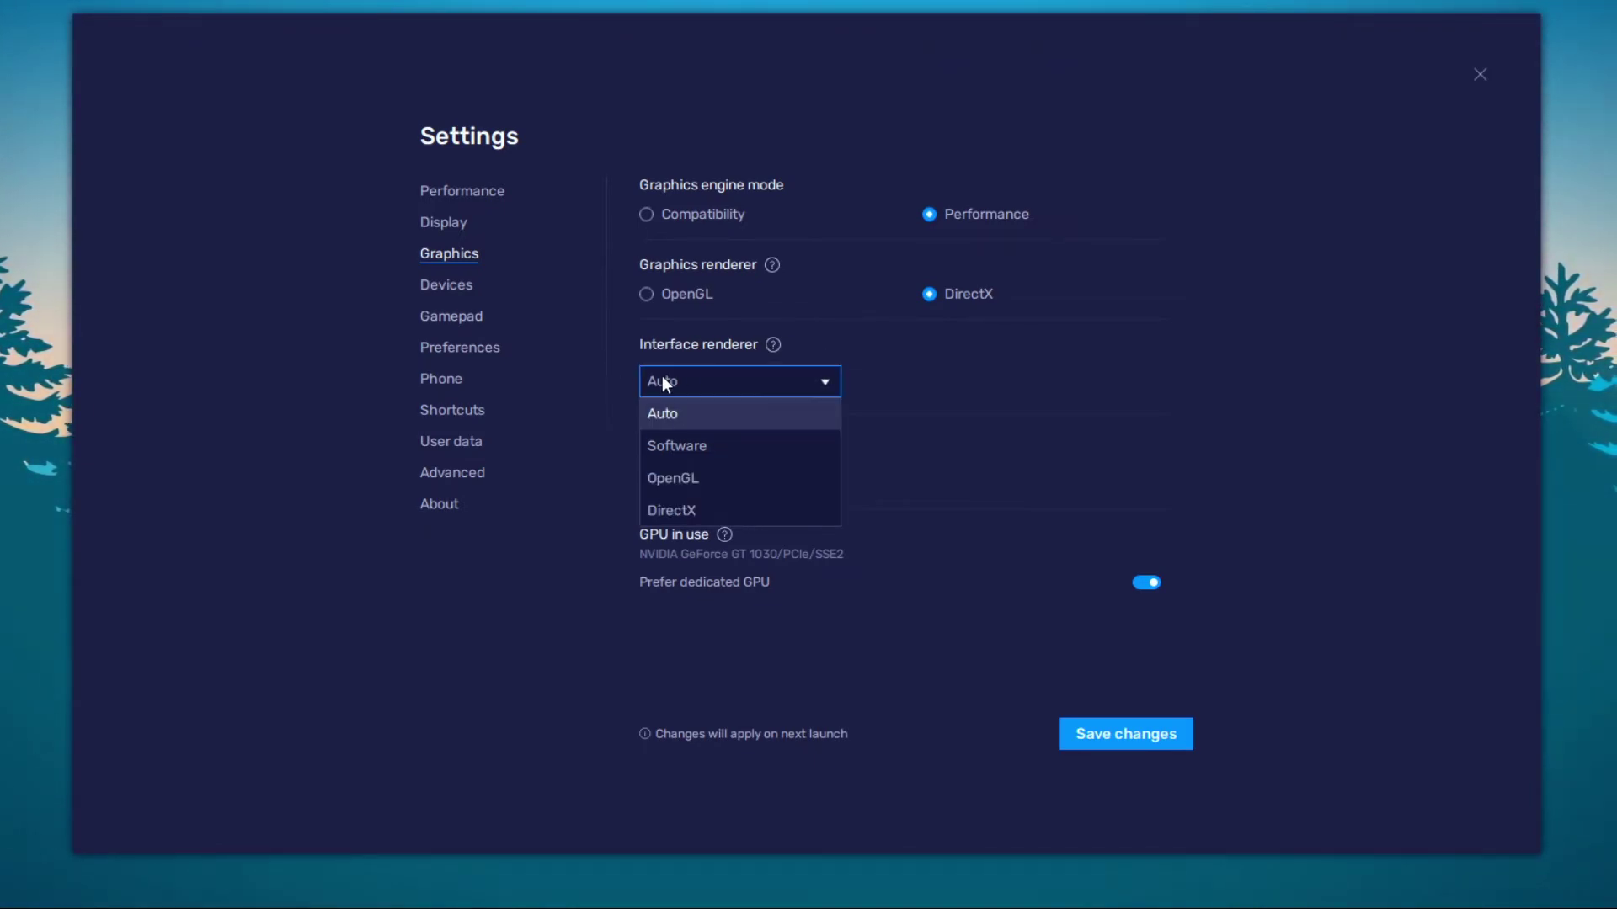
left_click(750, 418)
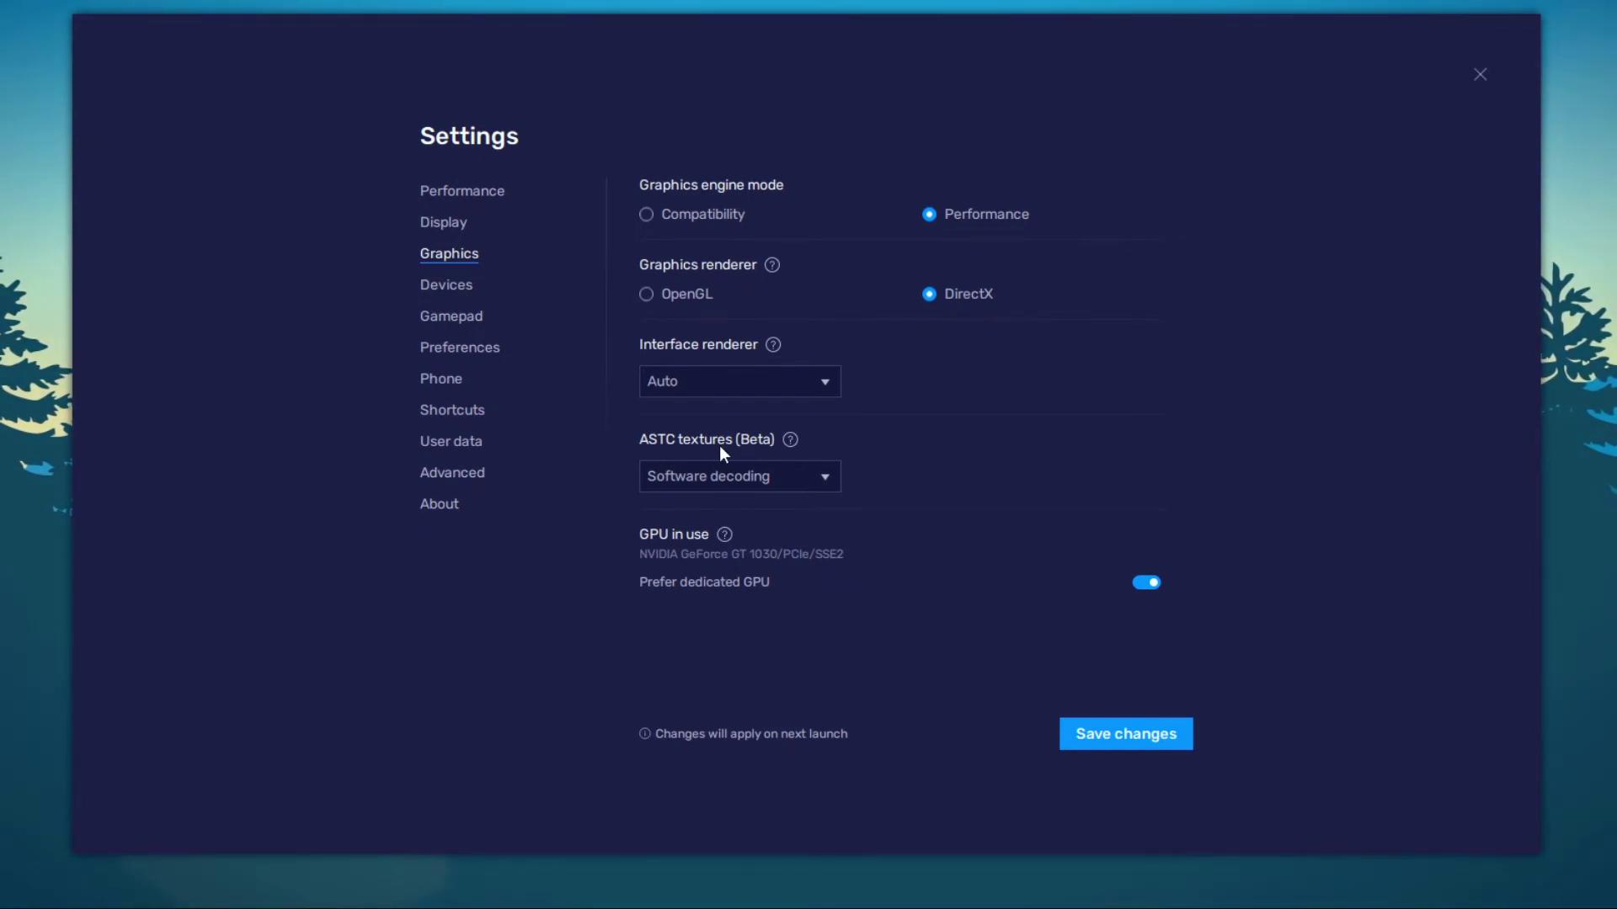
Compare the Software and Hardware decoding options for ASTC textures, choose Hardware decoding, and save the graphics changes with a BlueStacks restart.
left_click(758, 473)
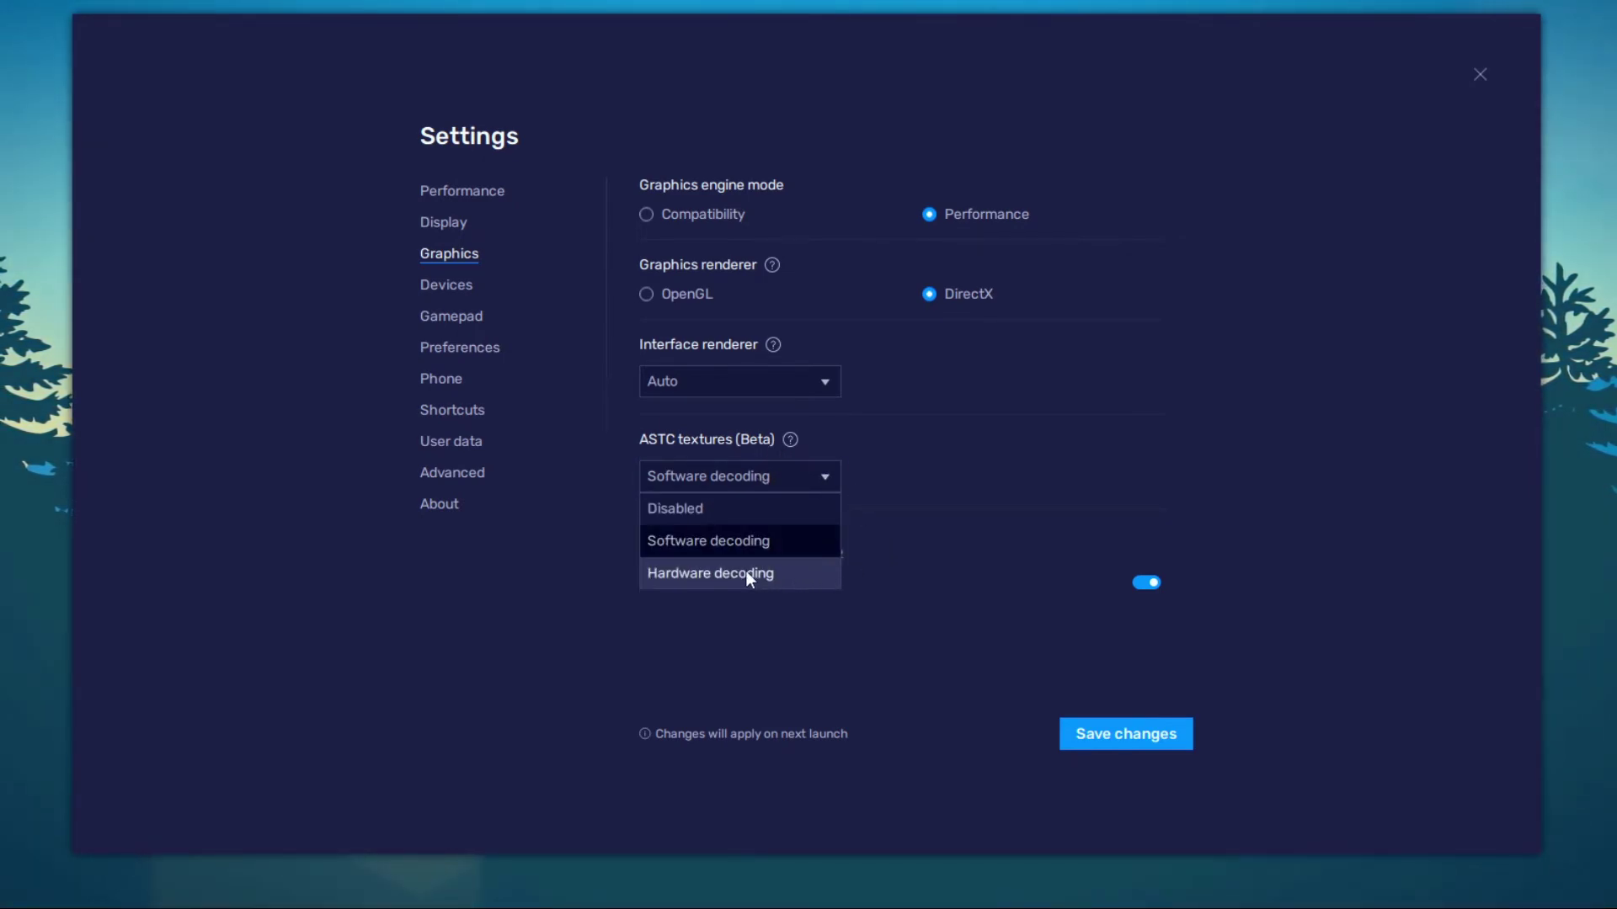
left_click(709, 576)
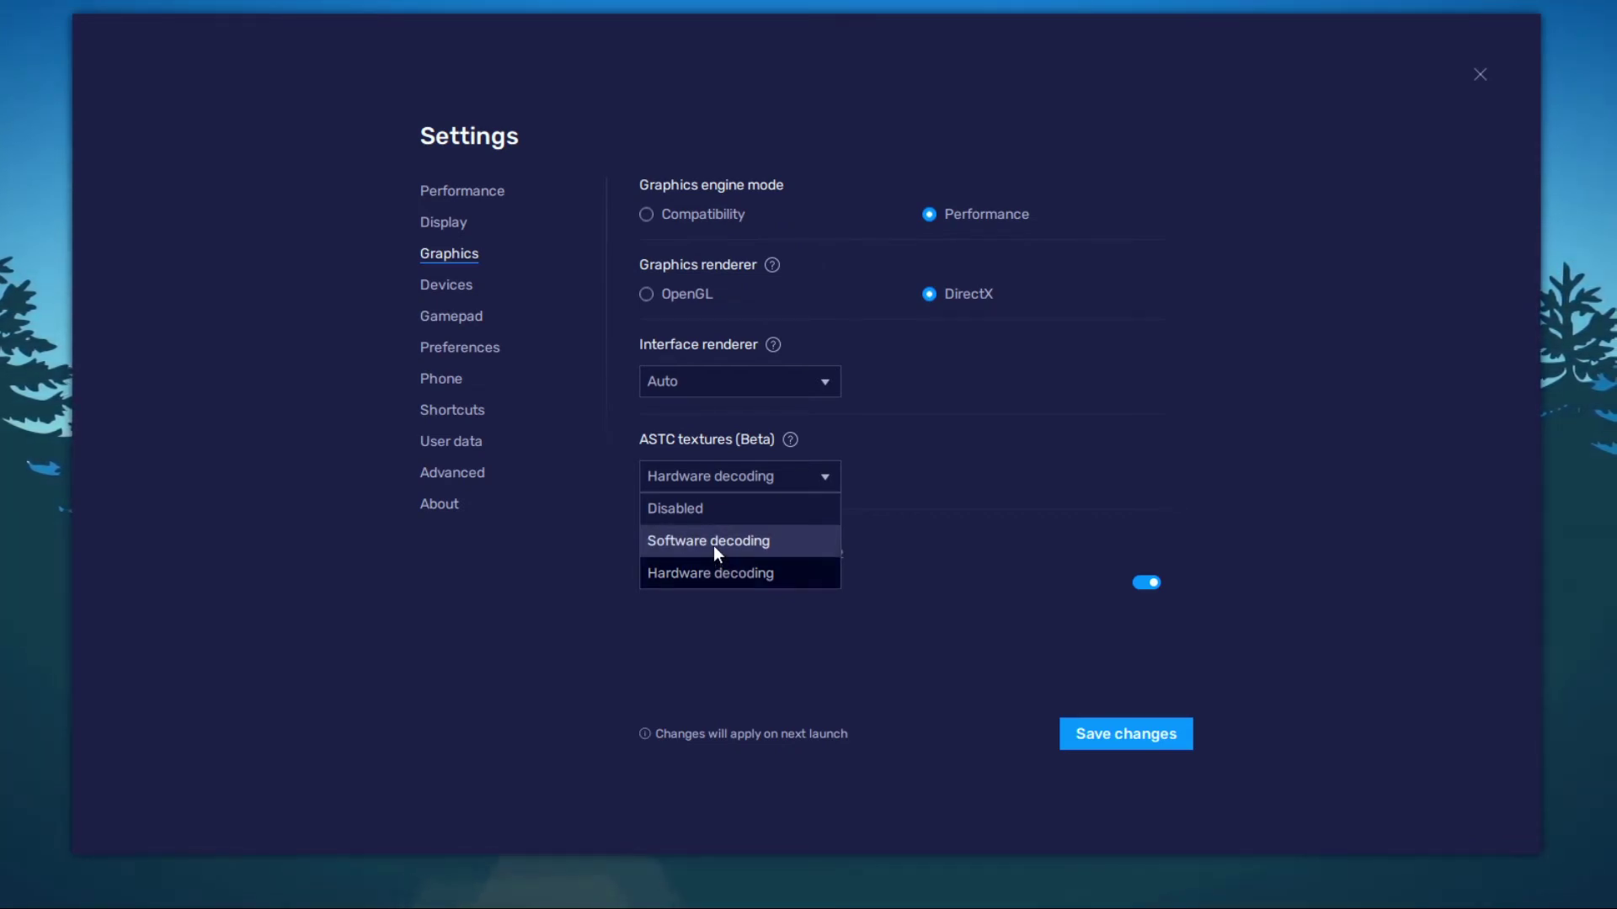
left_click(714, 546)
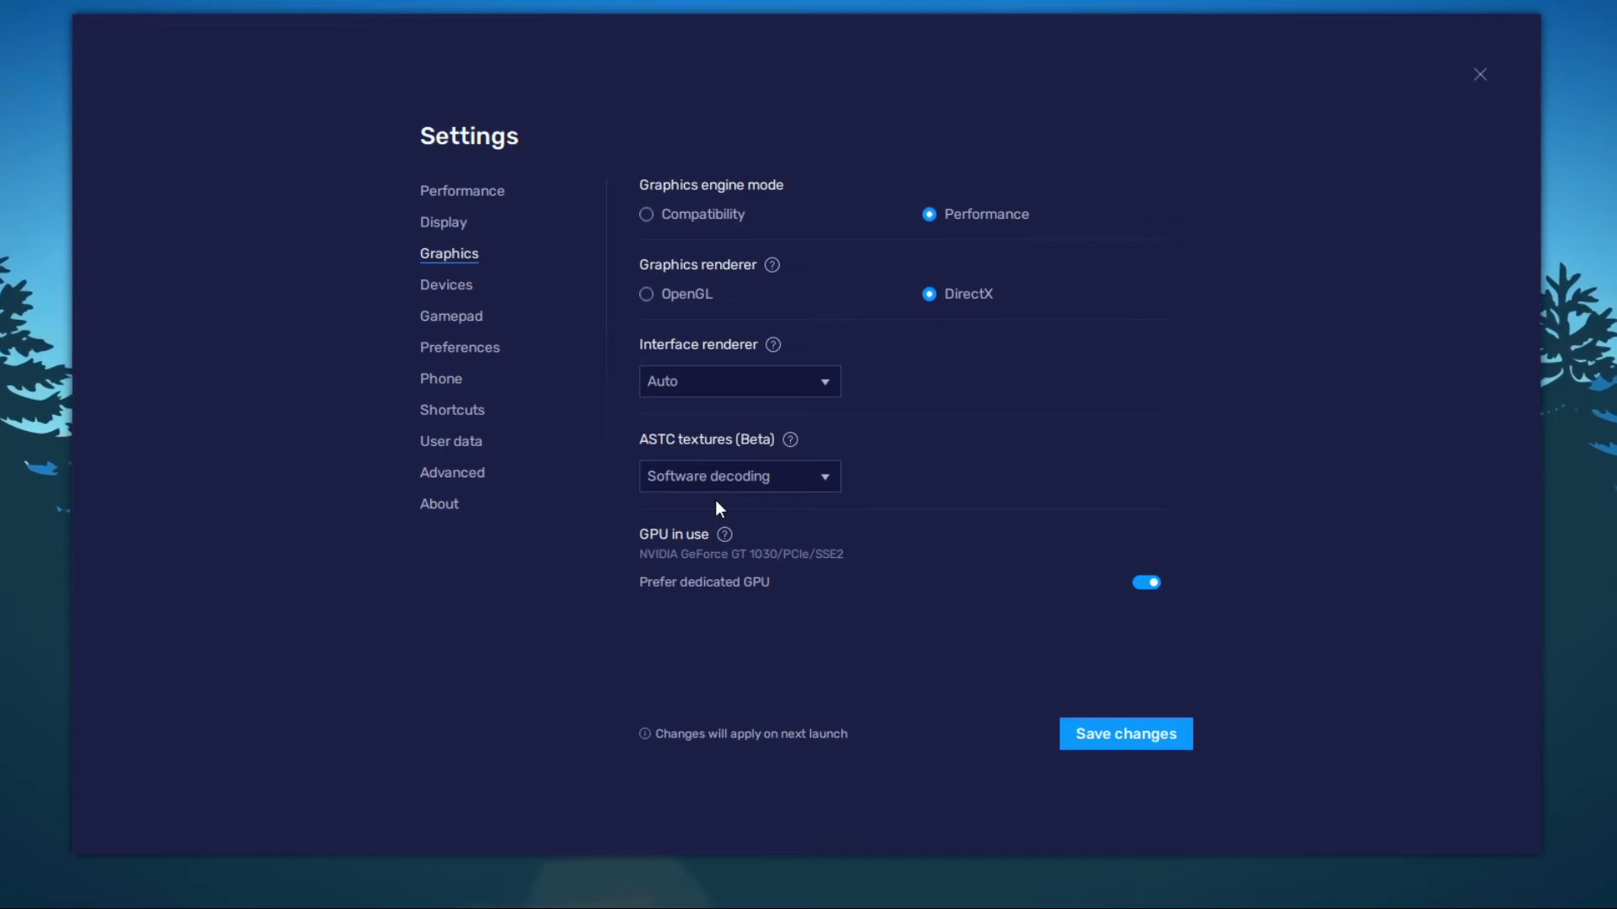
left_click(728, 480)
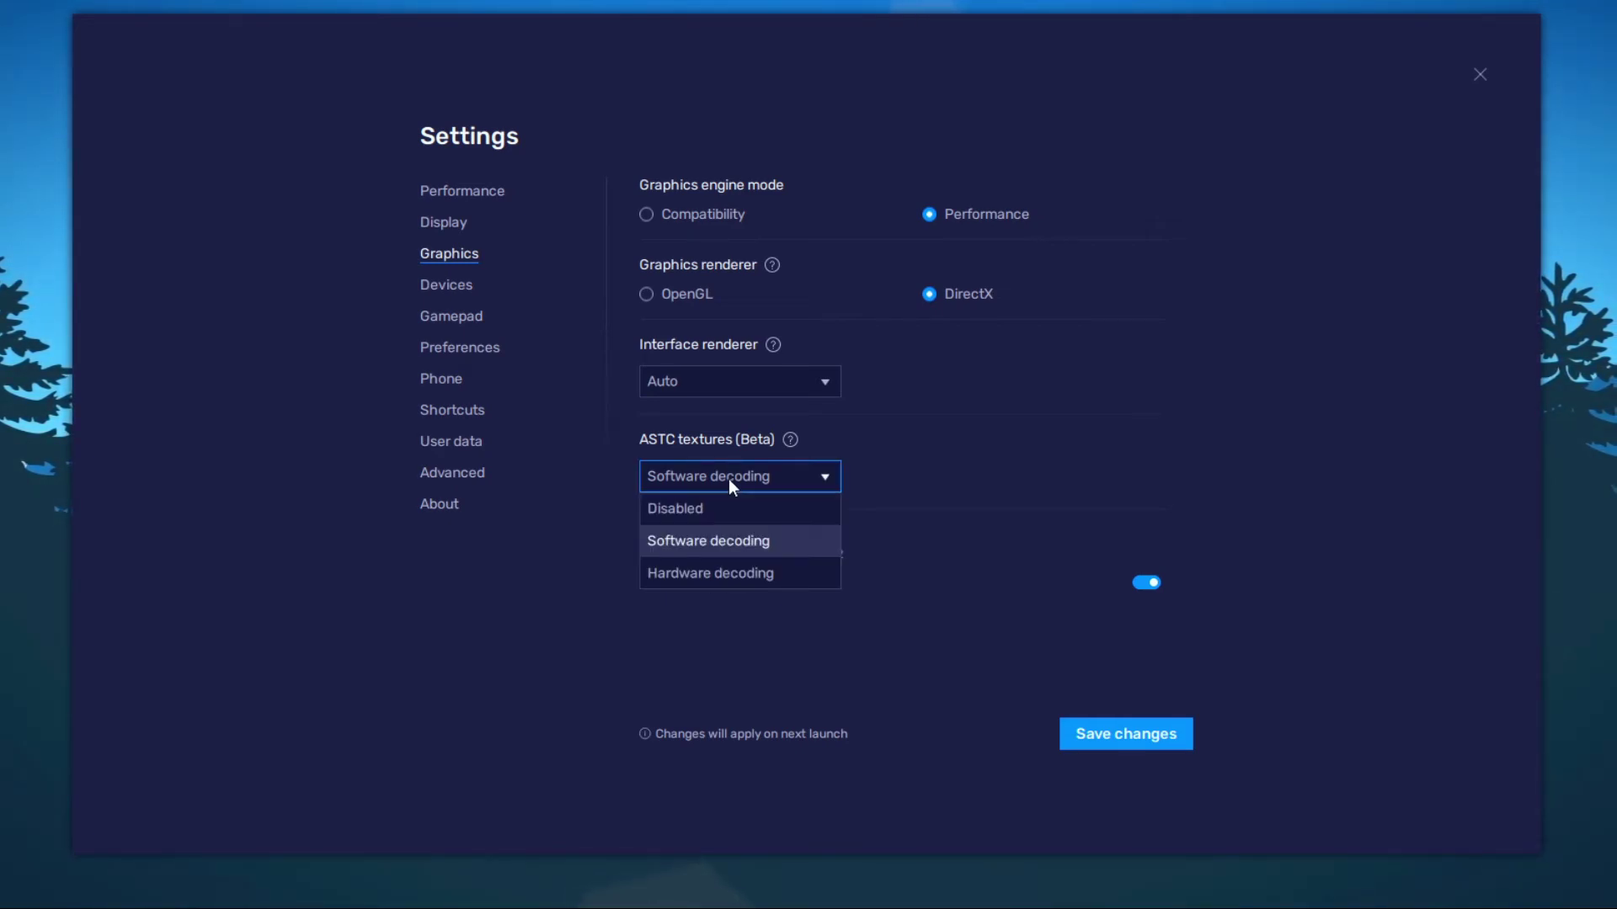
left_click(705, 578)
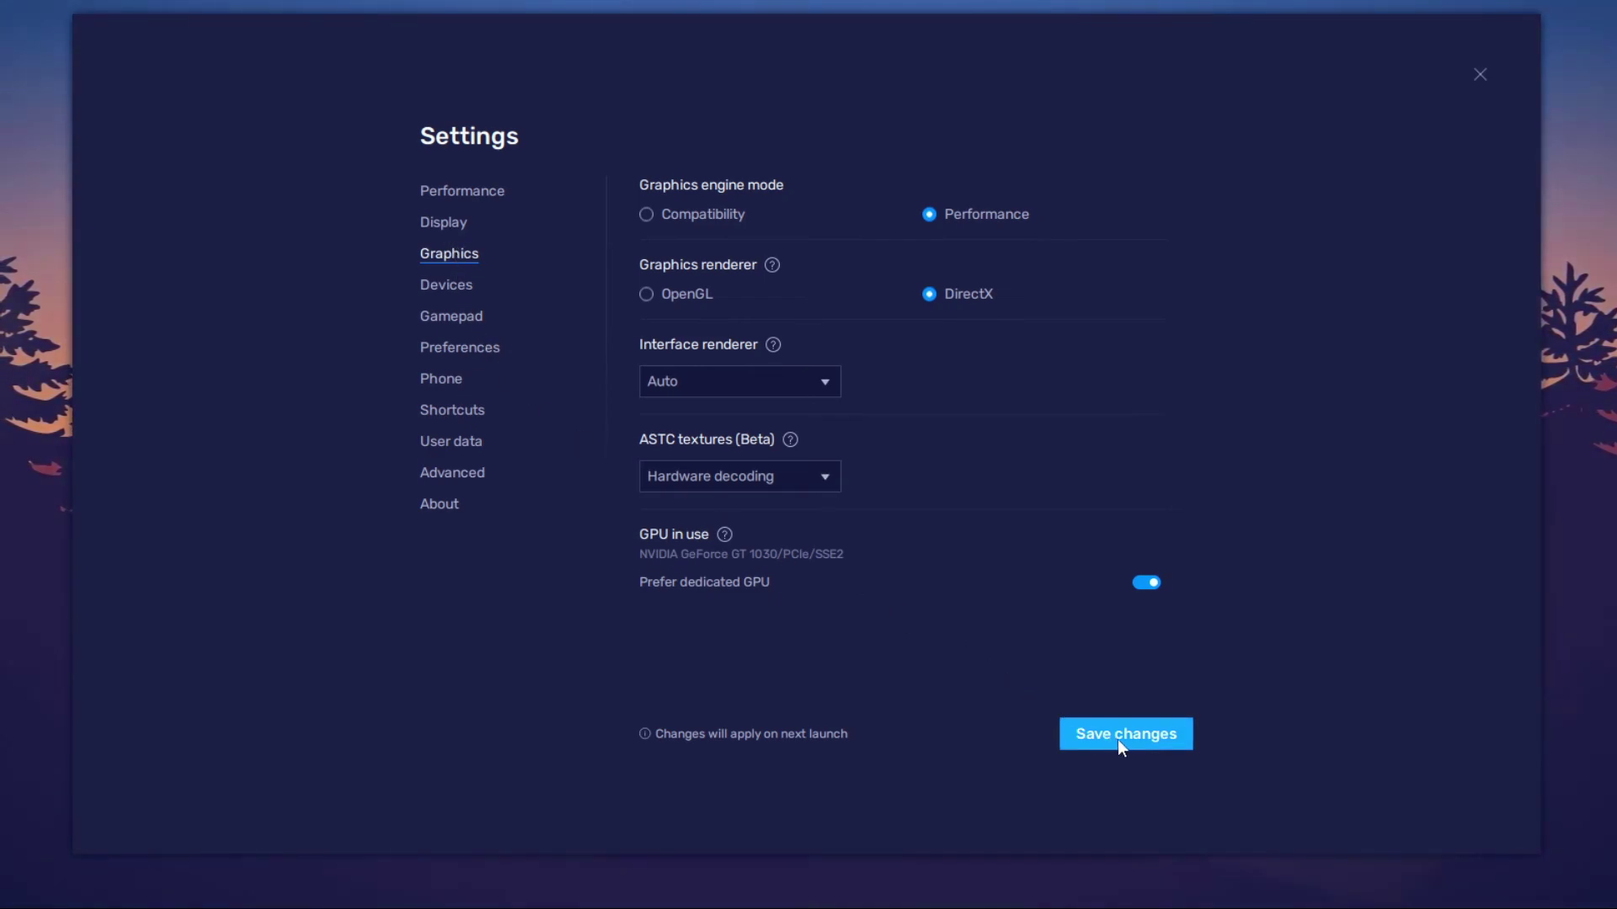
left_click(1142, 746)
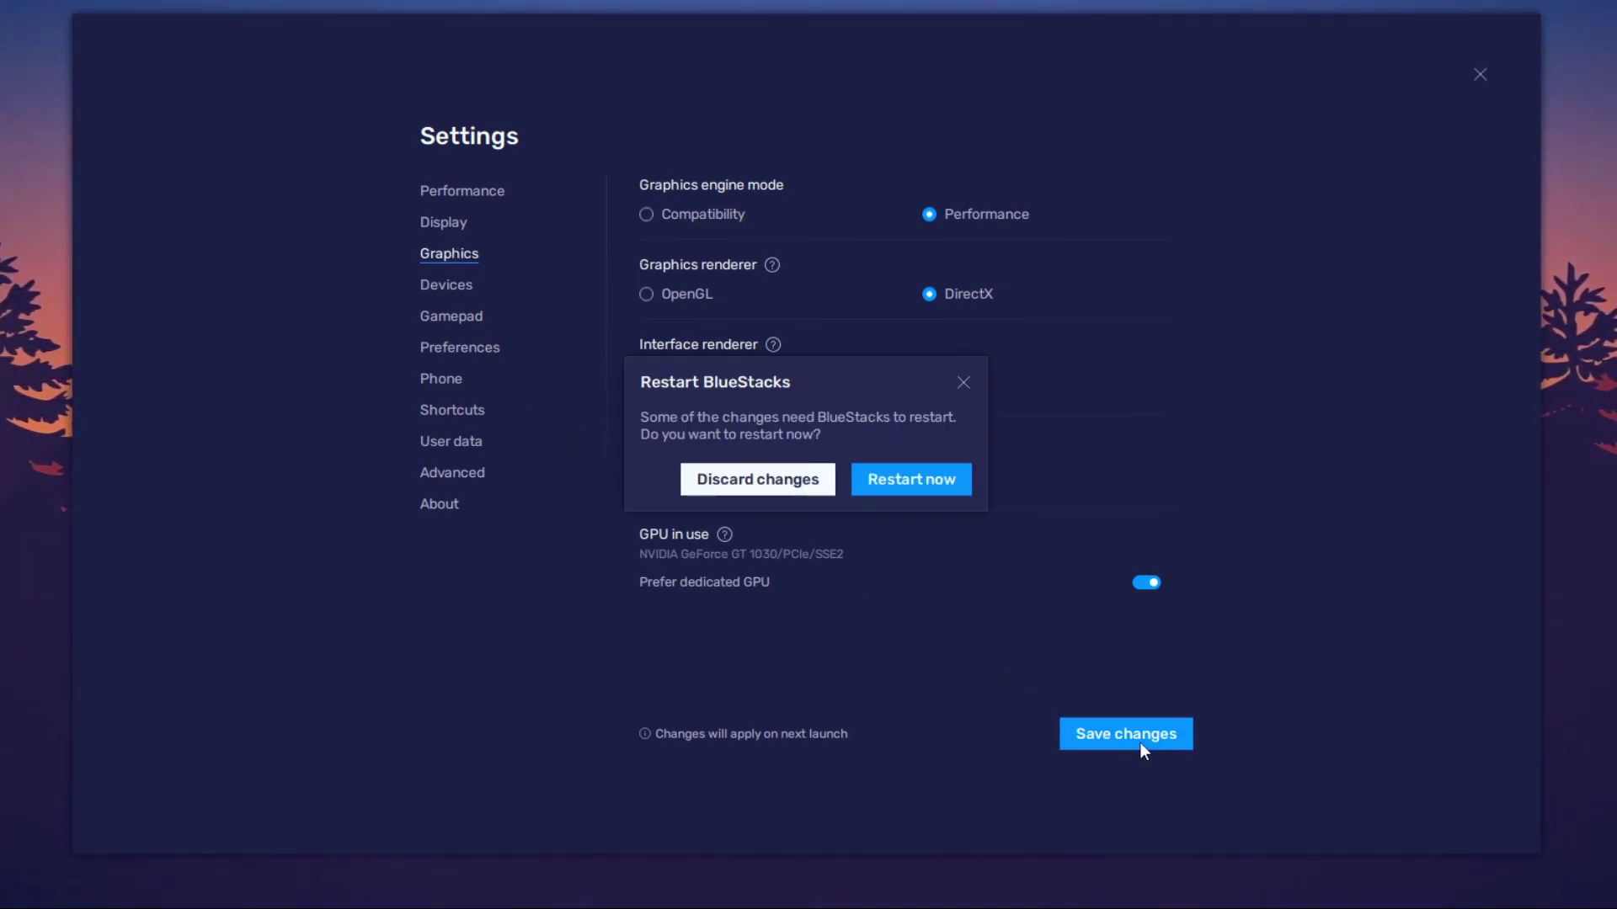
left_click(933, 480)
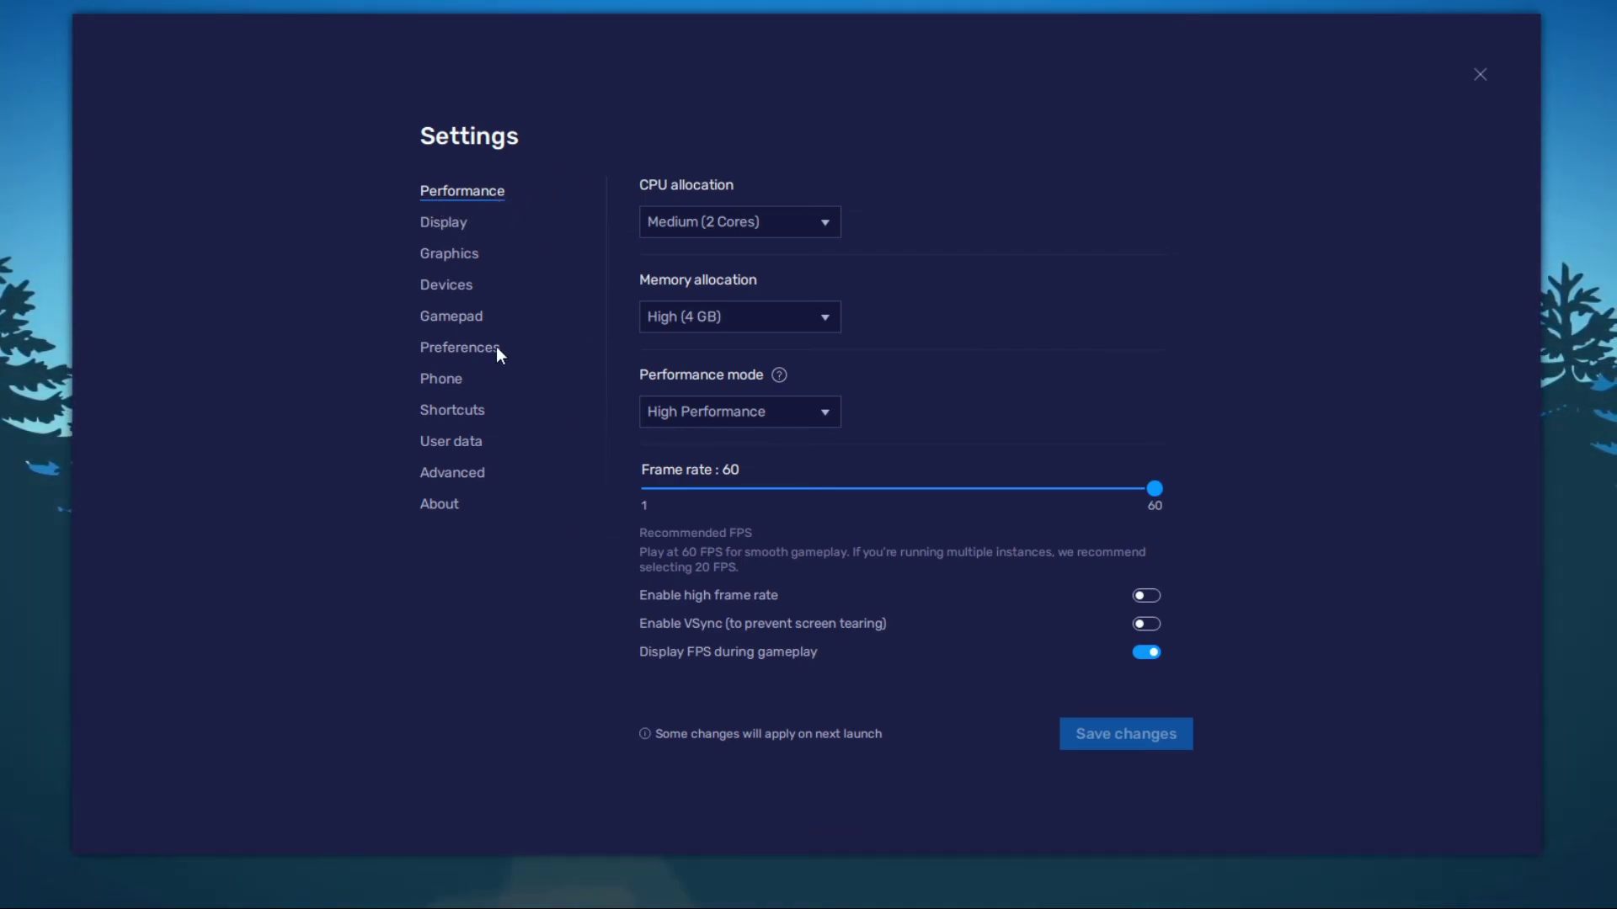
Review the saved display and graphics settings, close them and exit BlueStacks App Player.
left_click(450, 224)
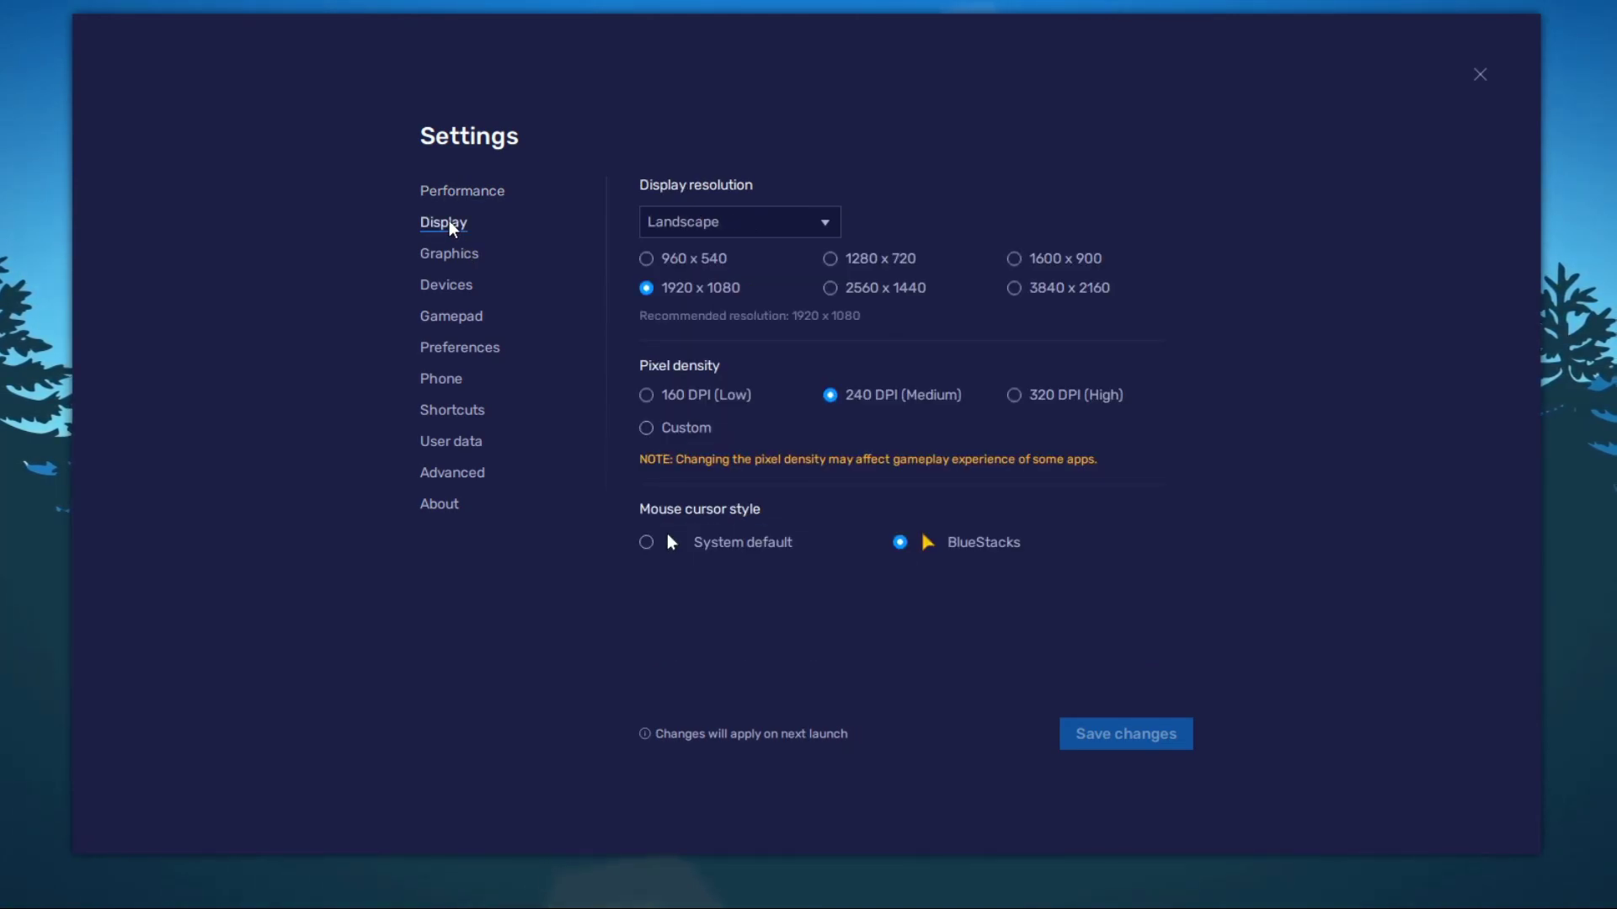
left_click(454, 258)
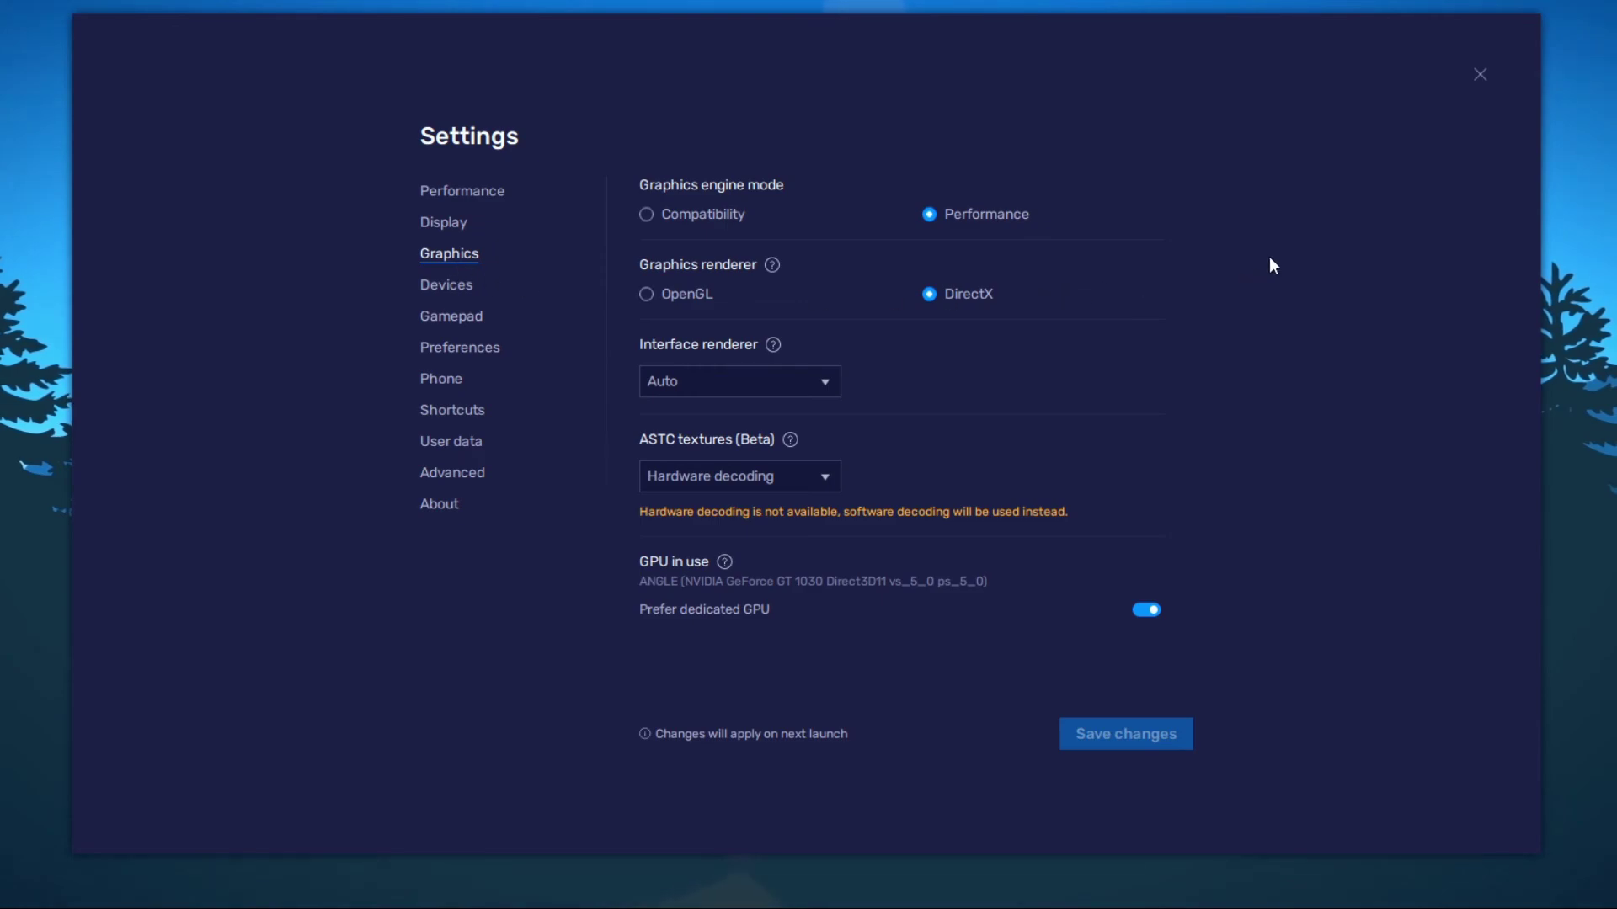
left_click(1480, 74)
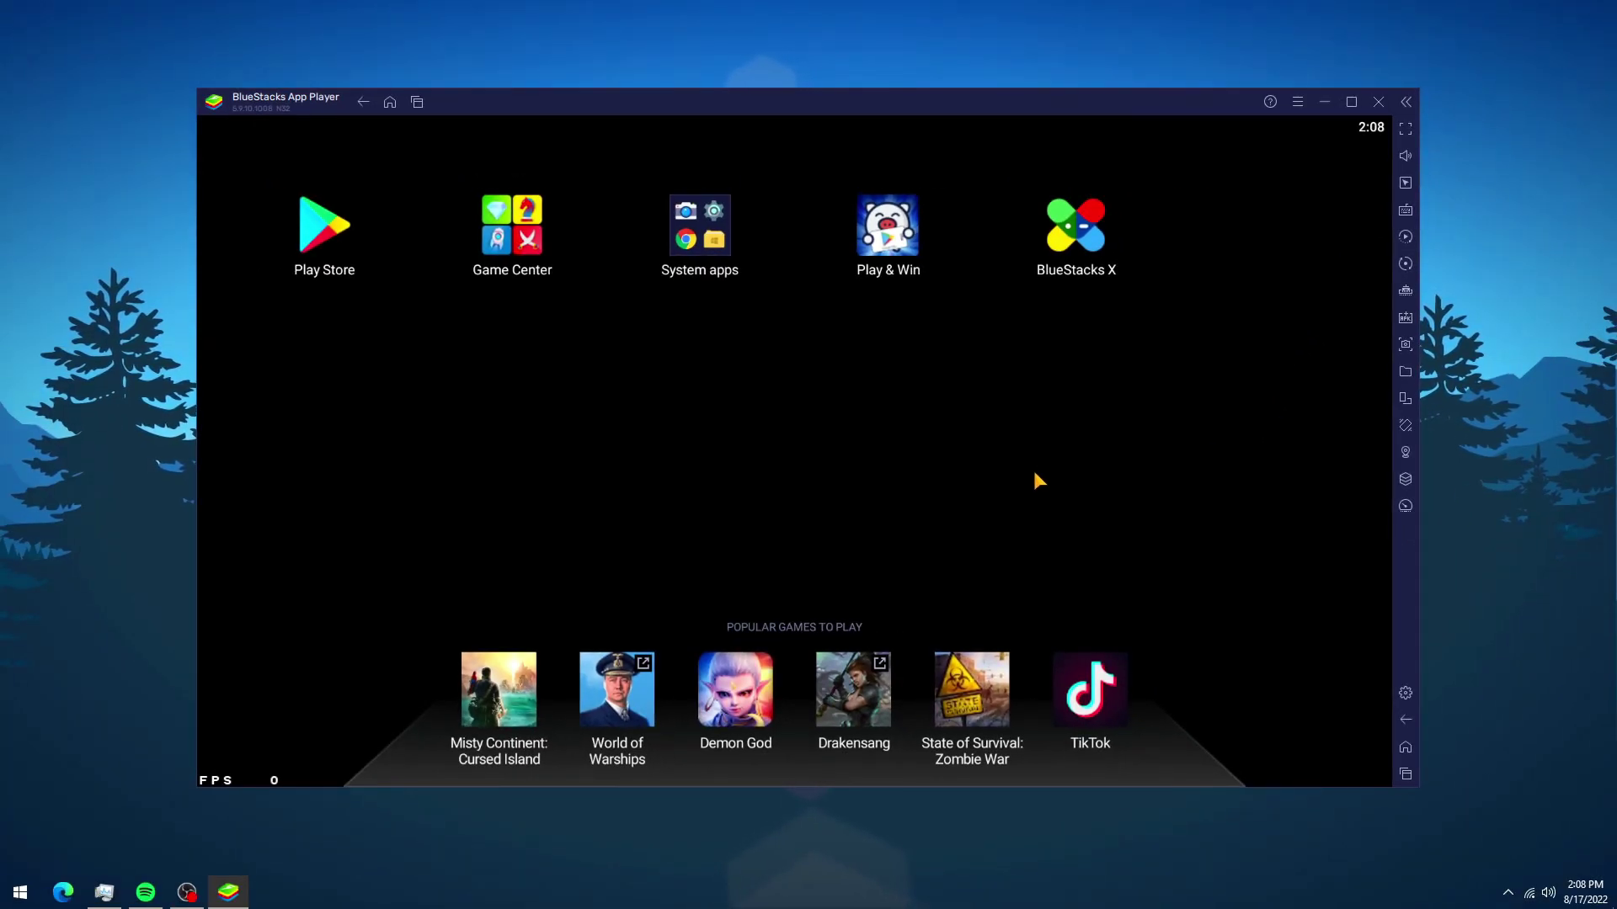
left_click(1378, 101)
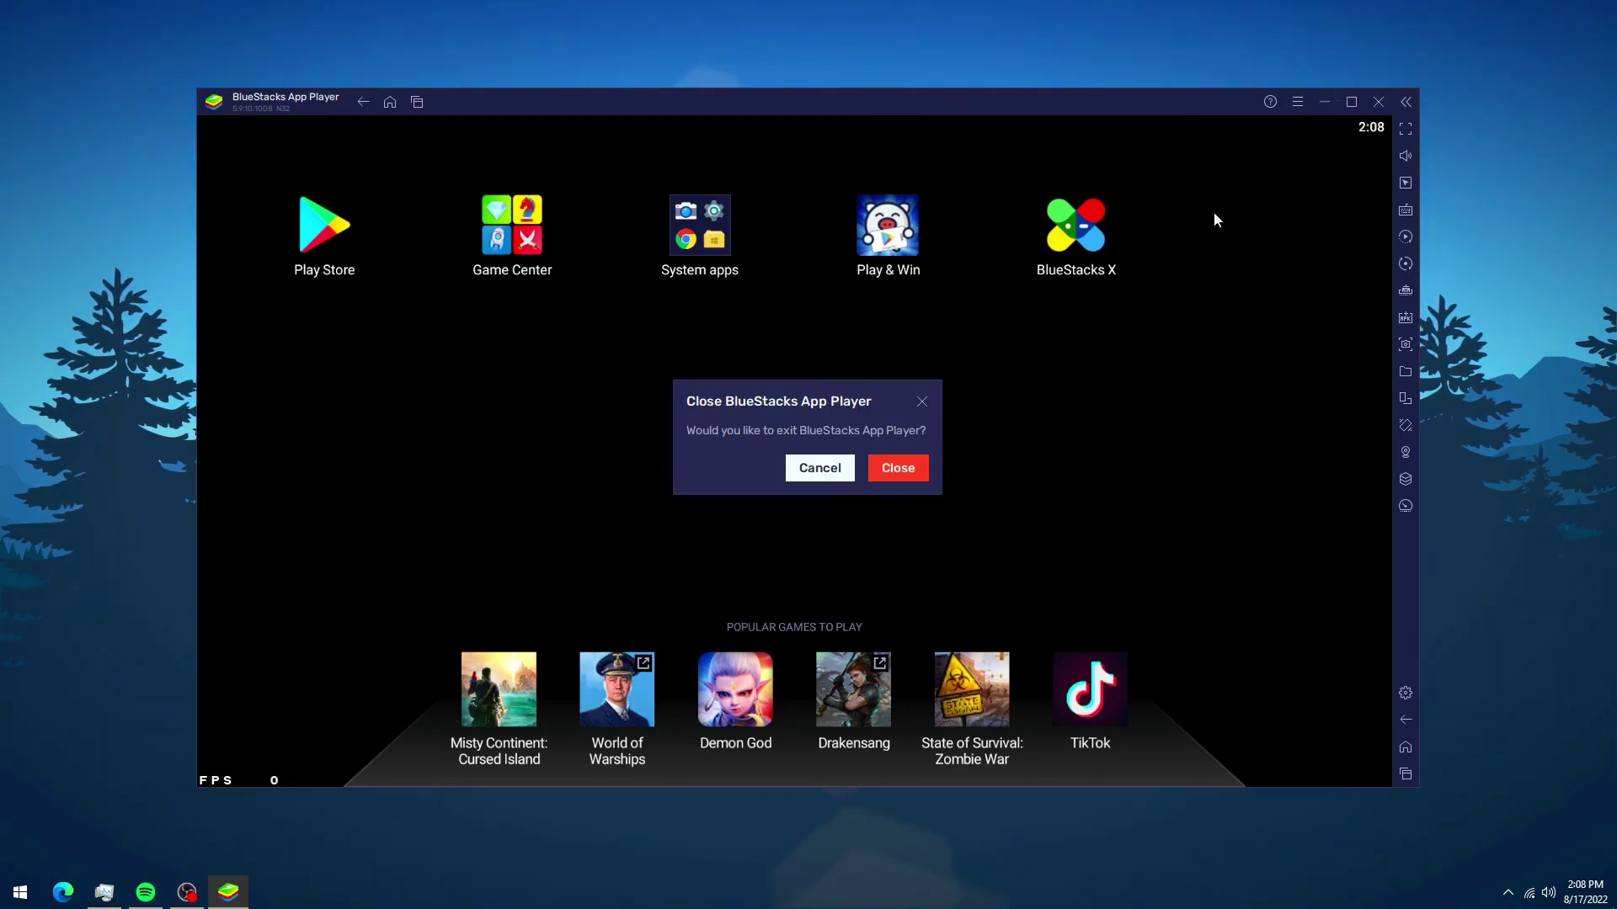
left_click(903, 467)
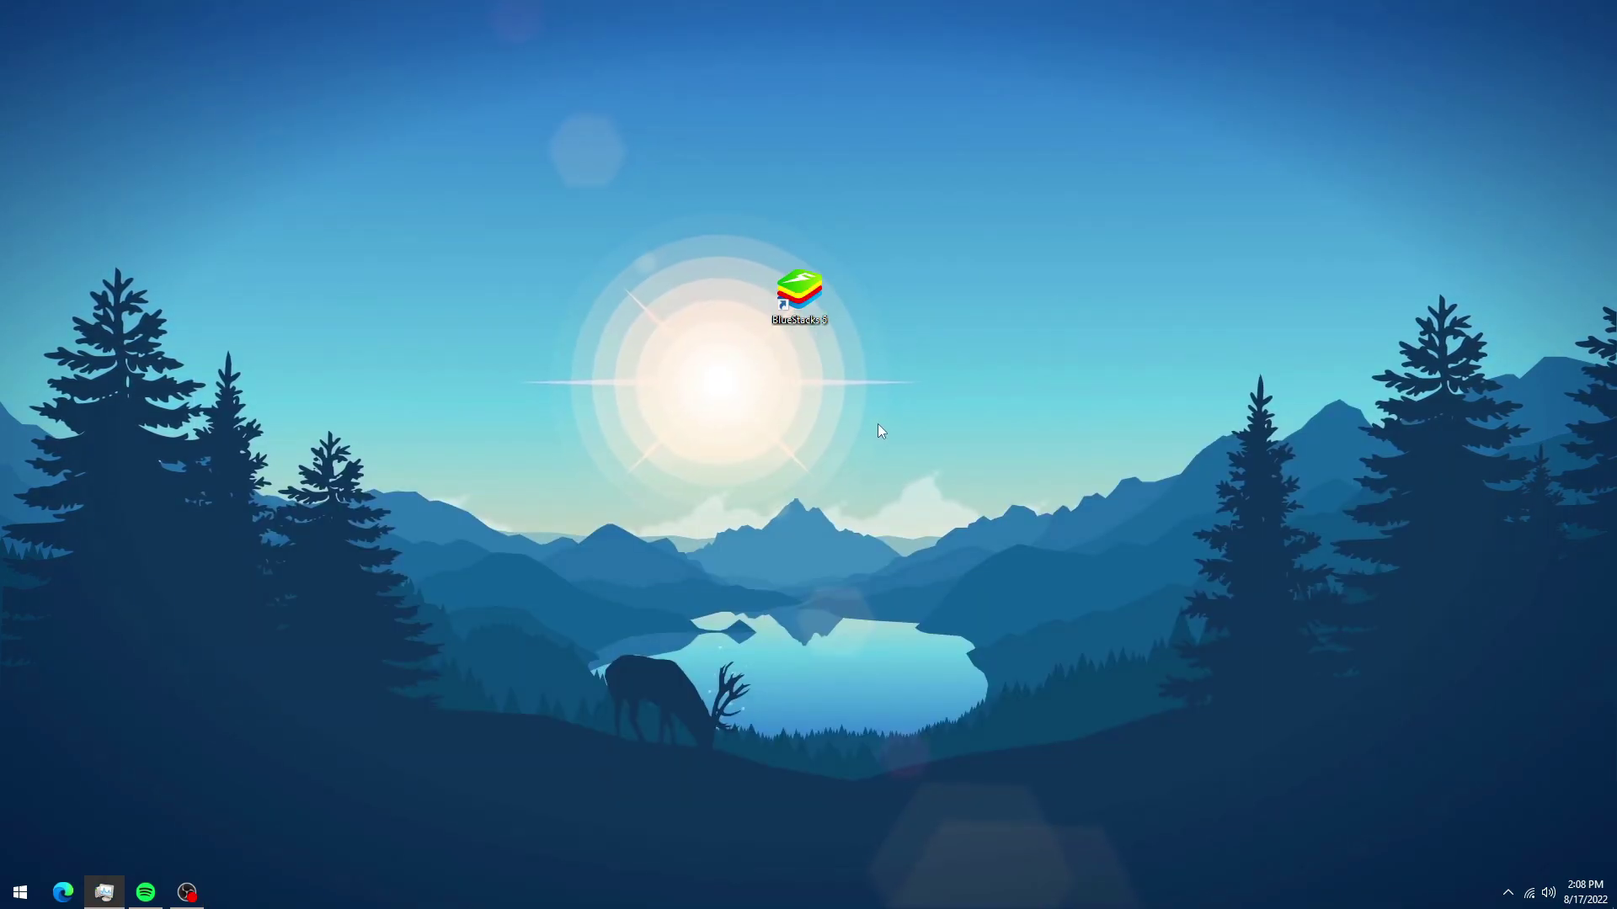
Move the BlueStacks 5 shortcut to the upper-left corner of the desktop and refresh the desktop.
left_click_drag(808, 299, 30, 35)
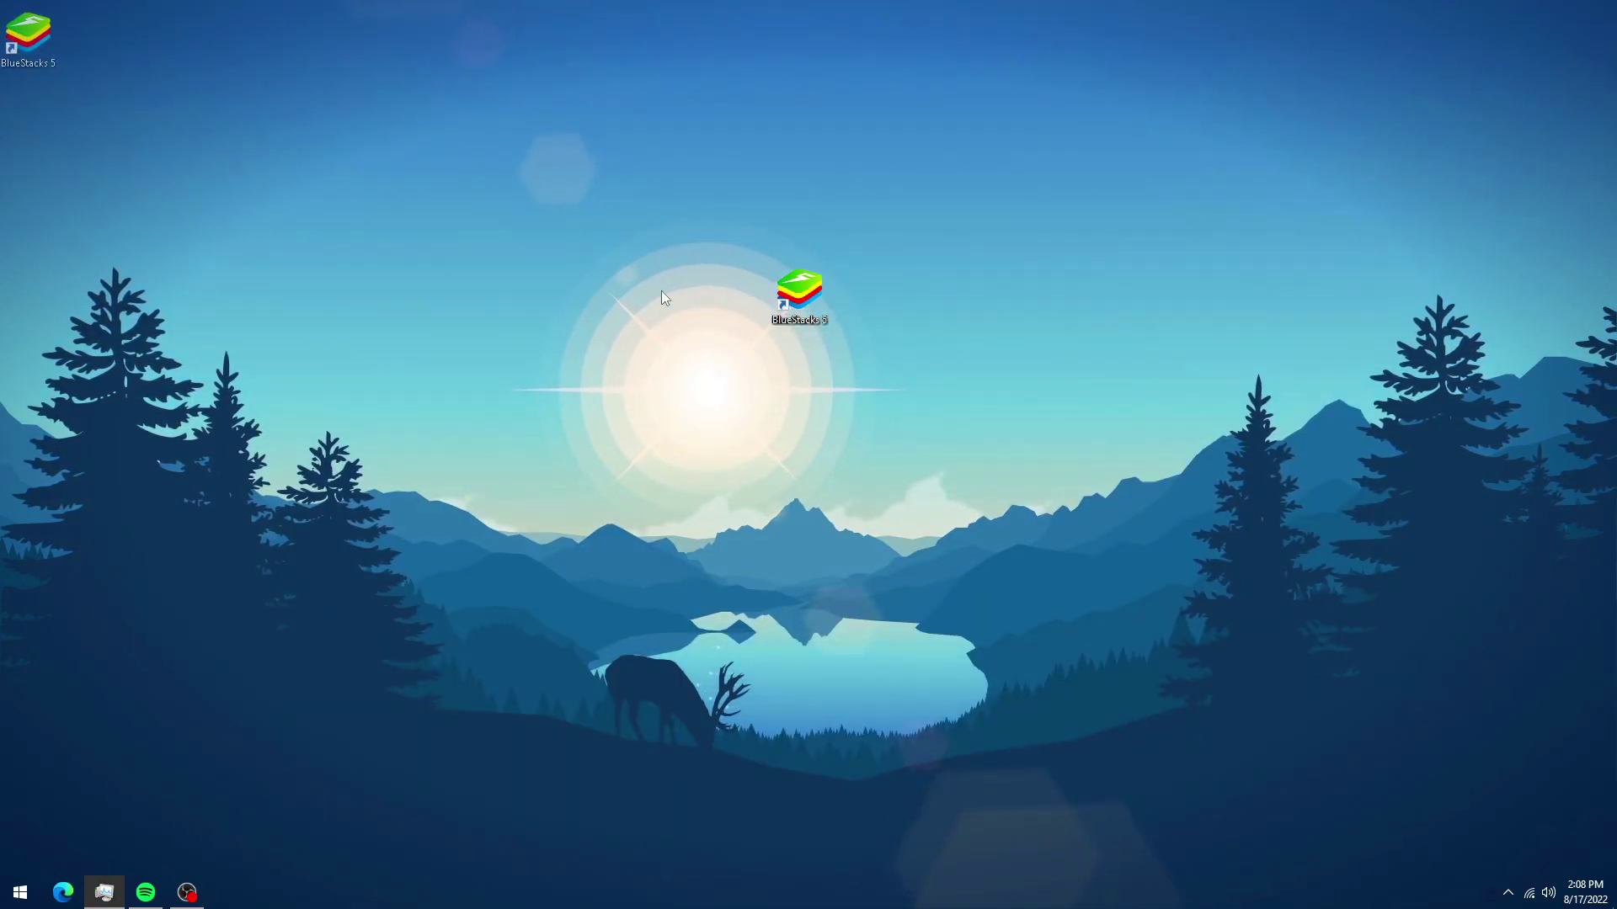
right_click(885, 351)
left_click(931, 400)
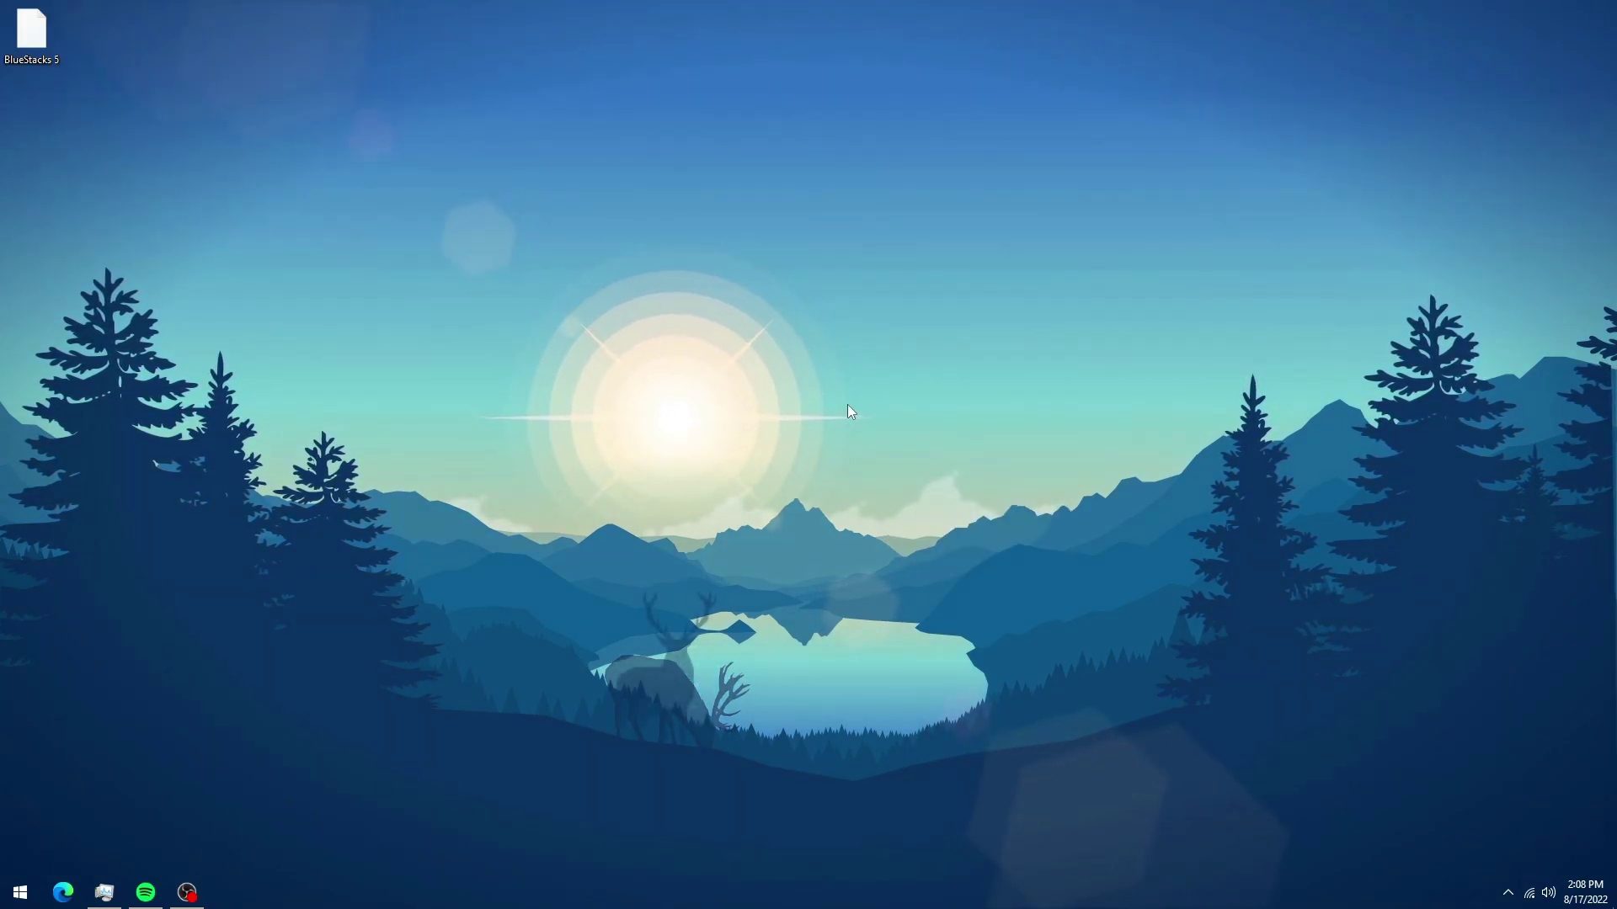